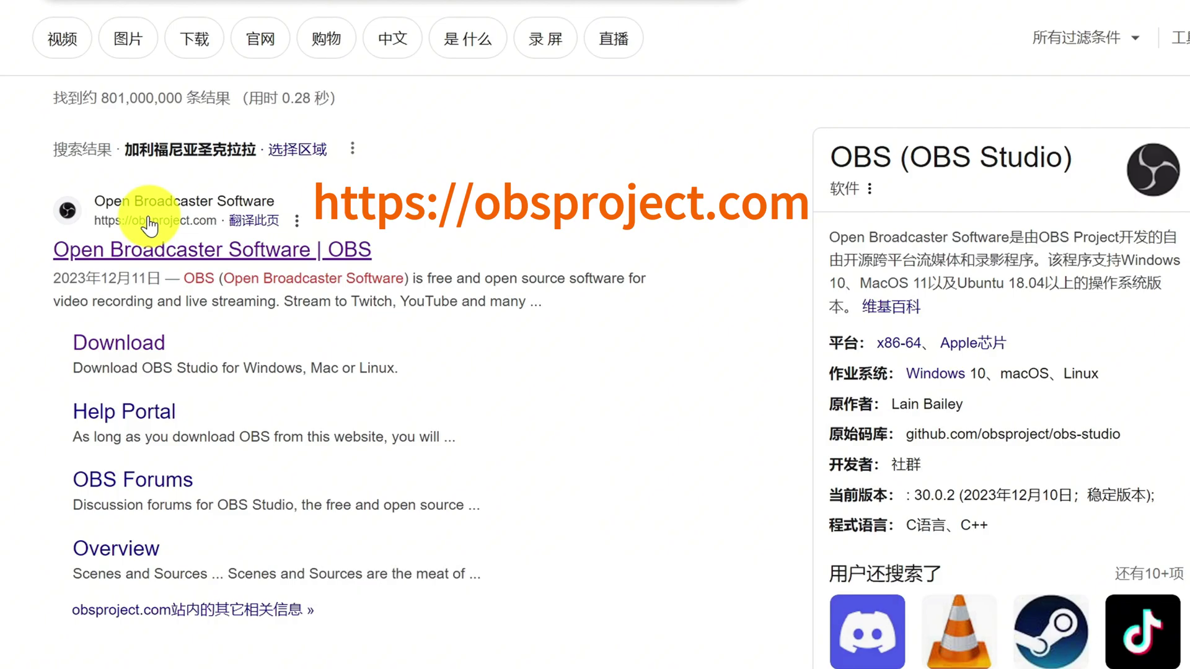
Open the obsproject.com website, download the Windows version of OBS Studio, and show the downloaded installer in its folder
{"action": "left_click", "coordinate": [149, 225]}
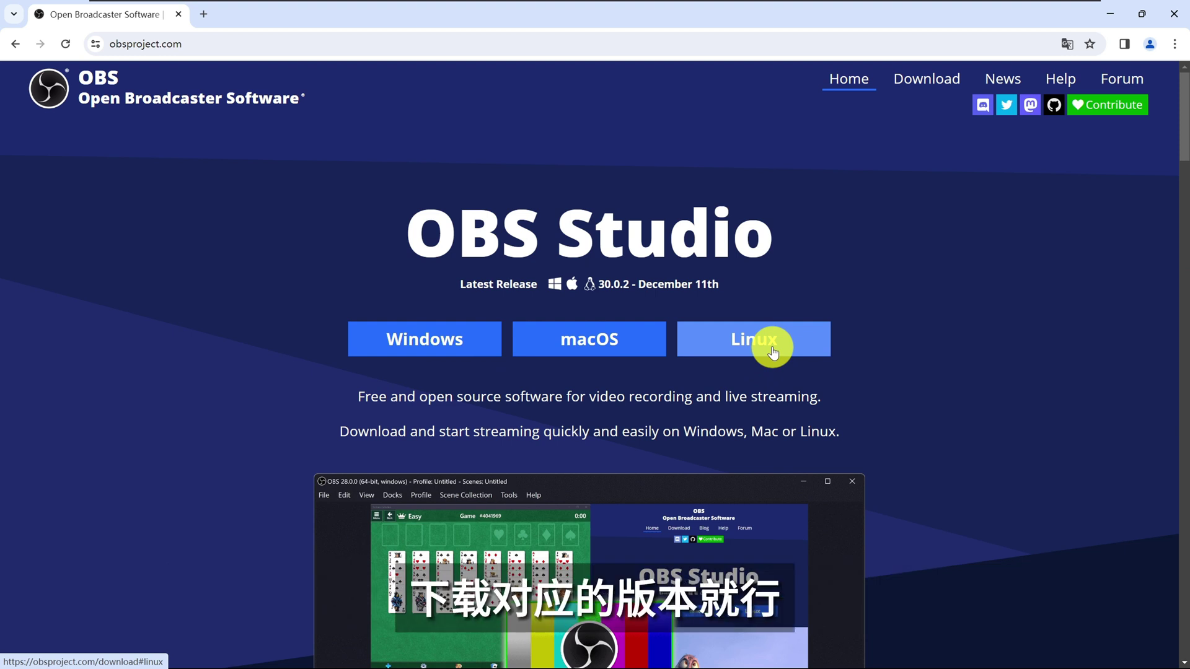
{"action": "left_click", "coordinate": [412, 345]}
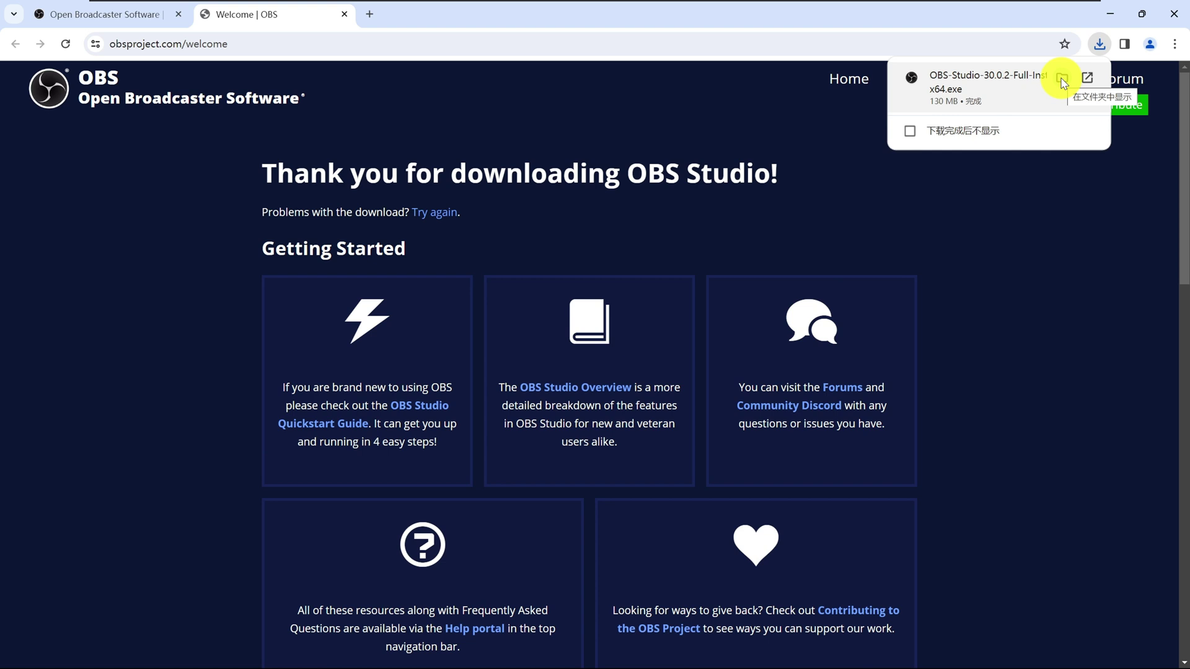
{"action": "left_click", "coordinate": [1062, 80]}
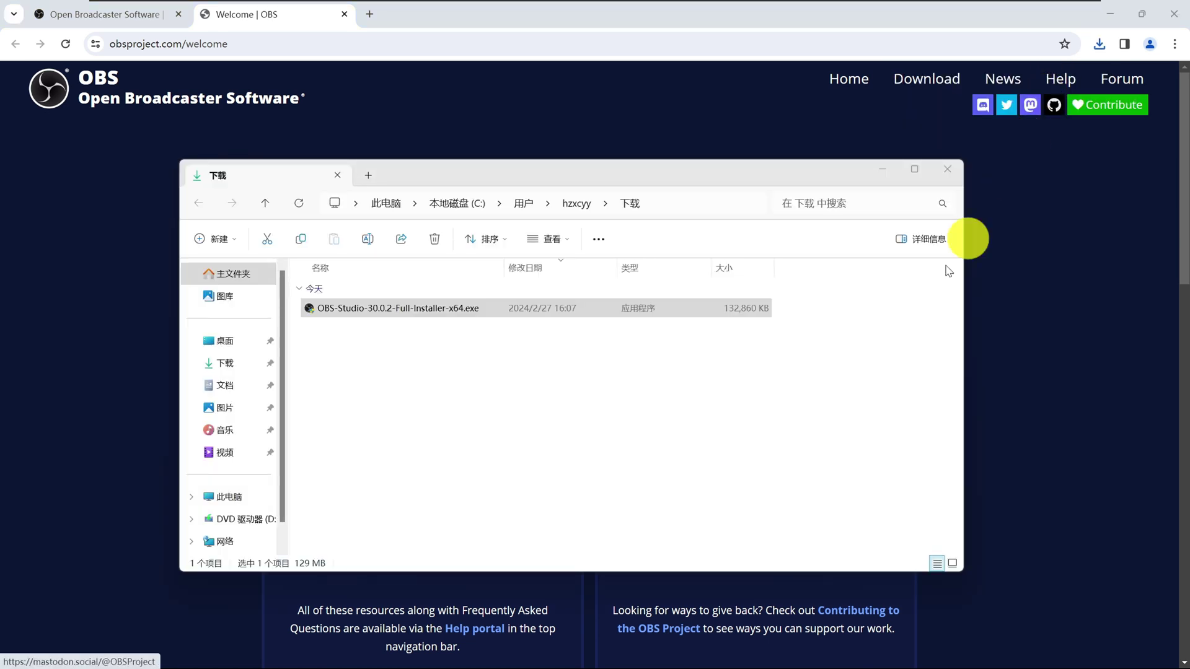
Run OBS-Studio-30.0.2-Full-Installer-x64.exe as administrator and allow it to make changes to the device
{"action": "double_click", "coordinate": [406, 313]}
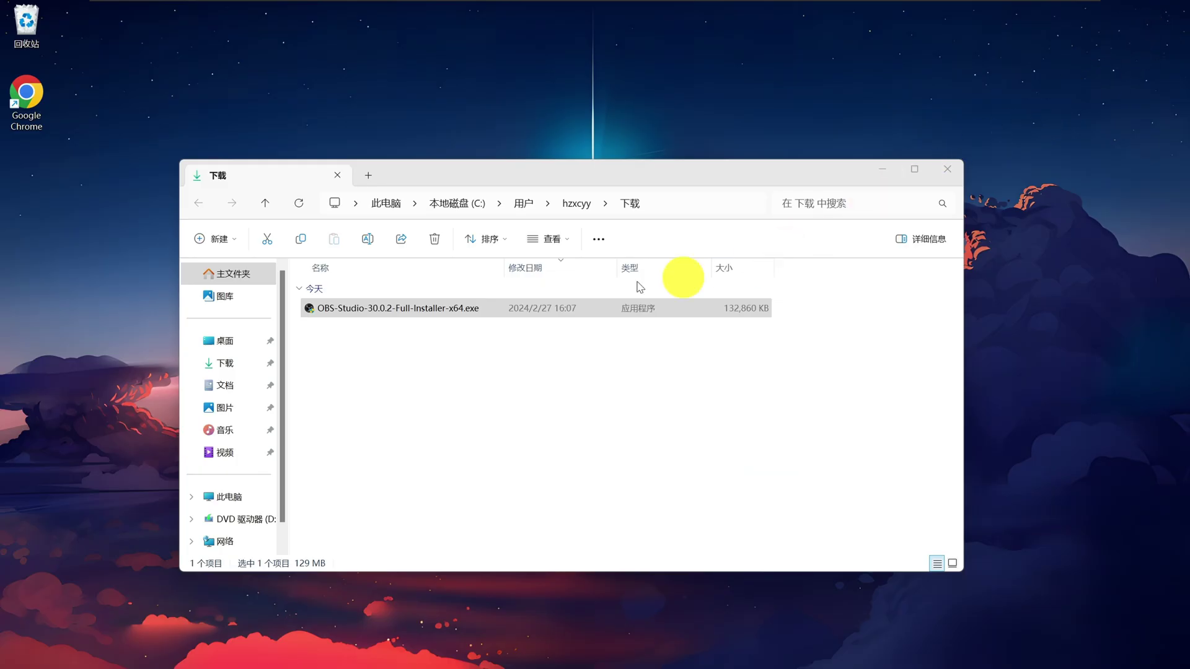
{"action": "left_click", "coordinate": [421, 313]}
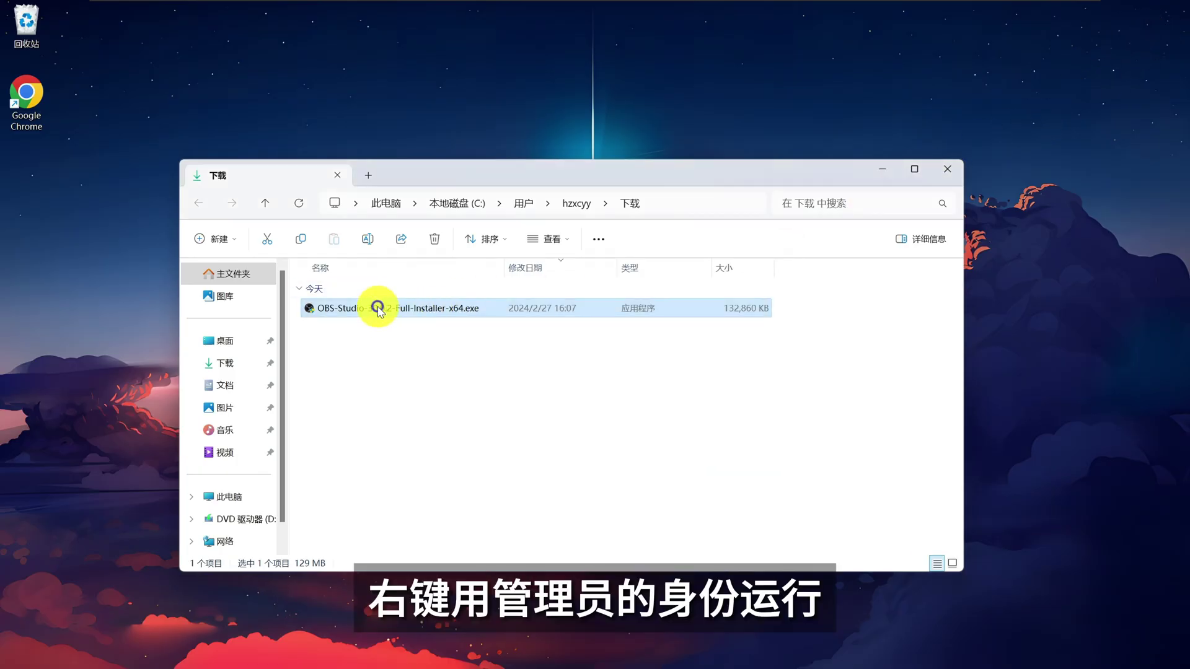
{"action": "right_click", "coordinate": [380, 309]}
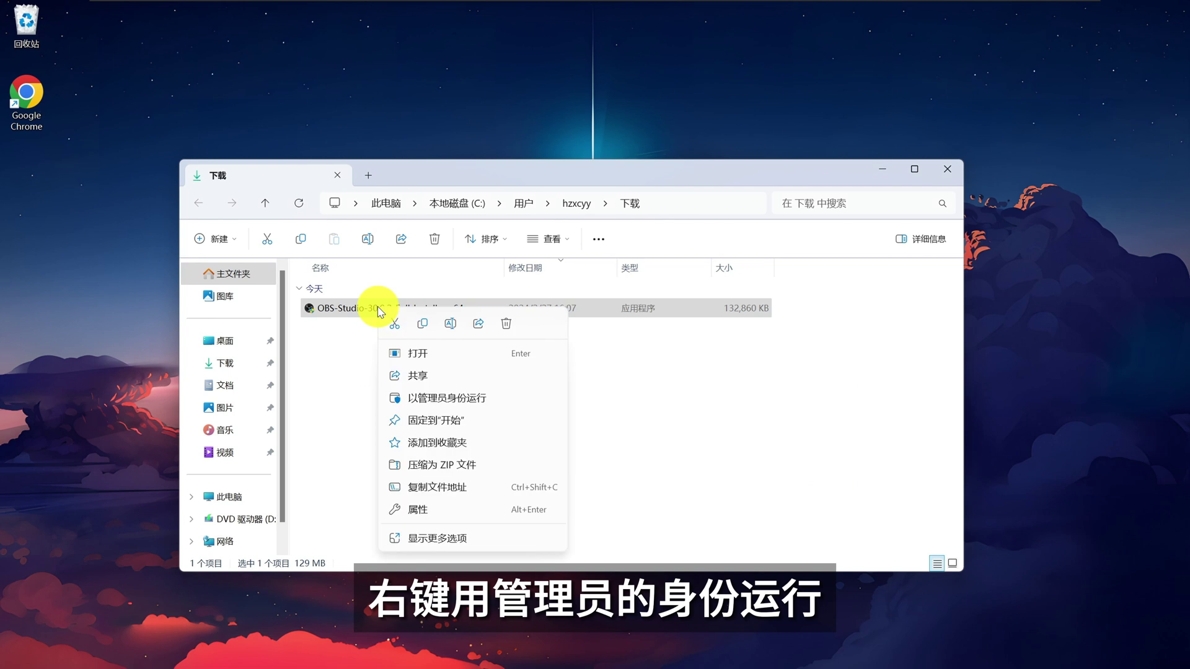
{"action": "left_click", "coordinate": [444, 399]}
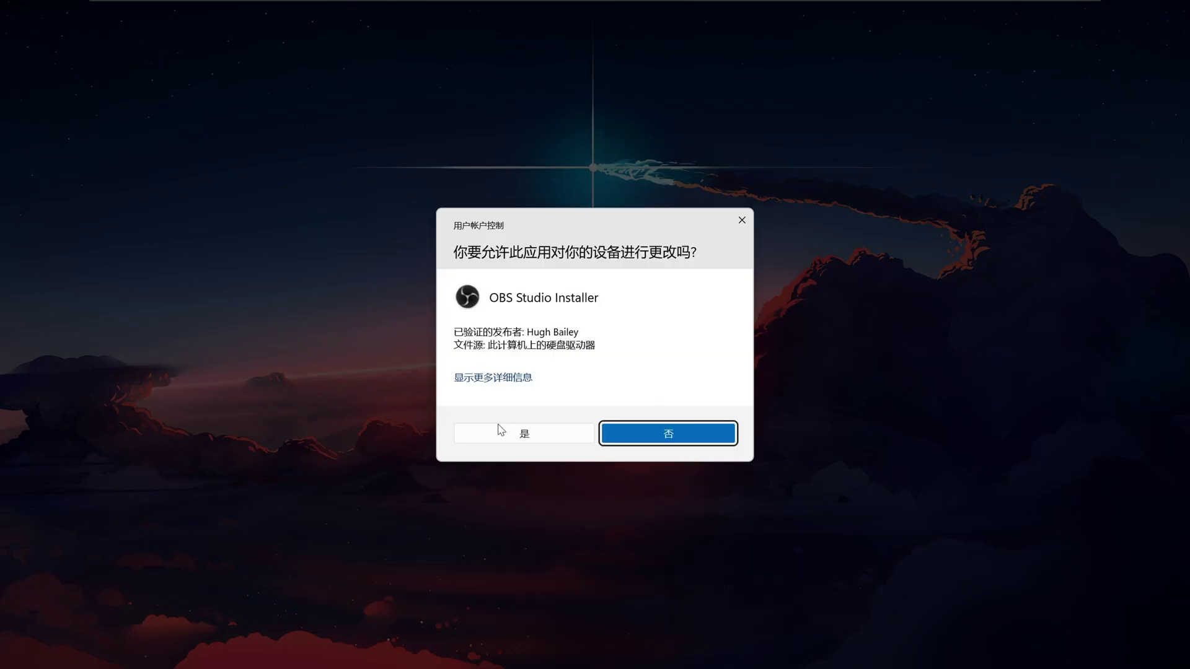
{"action": "left_click", "coordinate": [529, 433]}
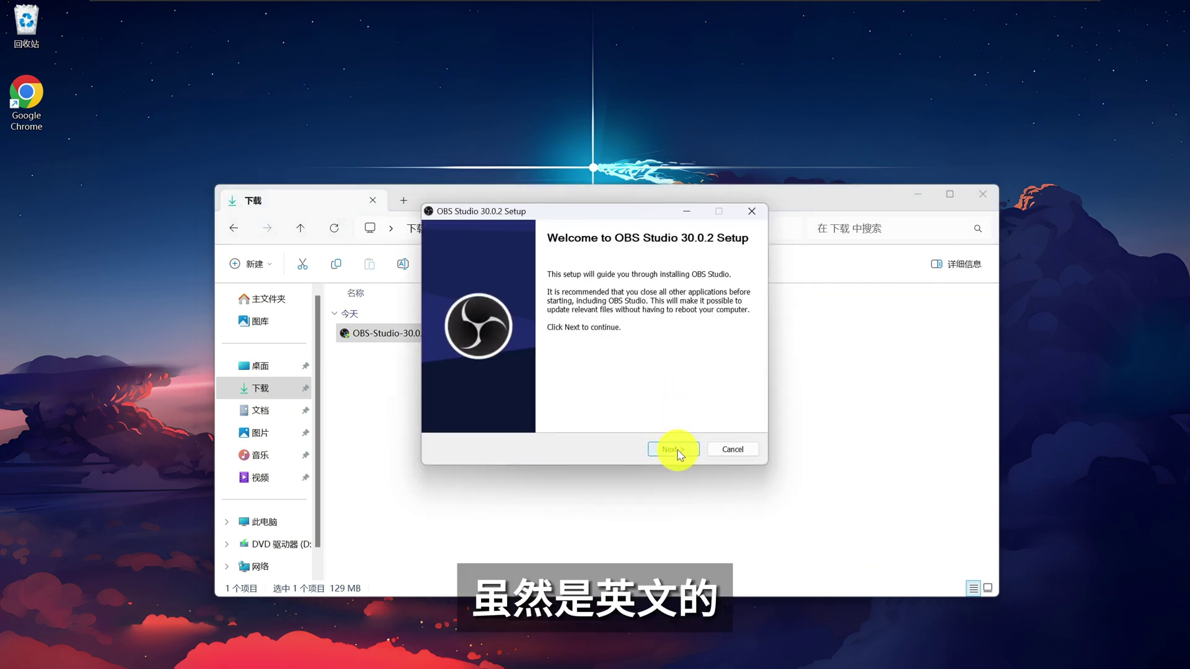
Go through the license terms and install OBS Studio 30.0.2 in the default folder C:\Program Files\obs-studio
{"action": "left_click", "coordinate": [678, 451]}
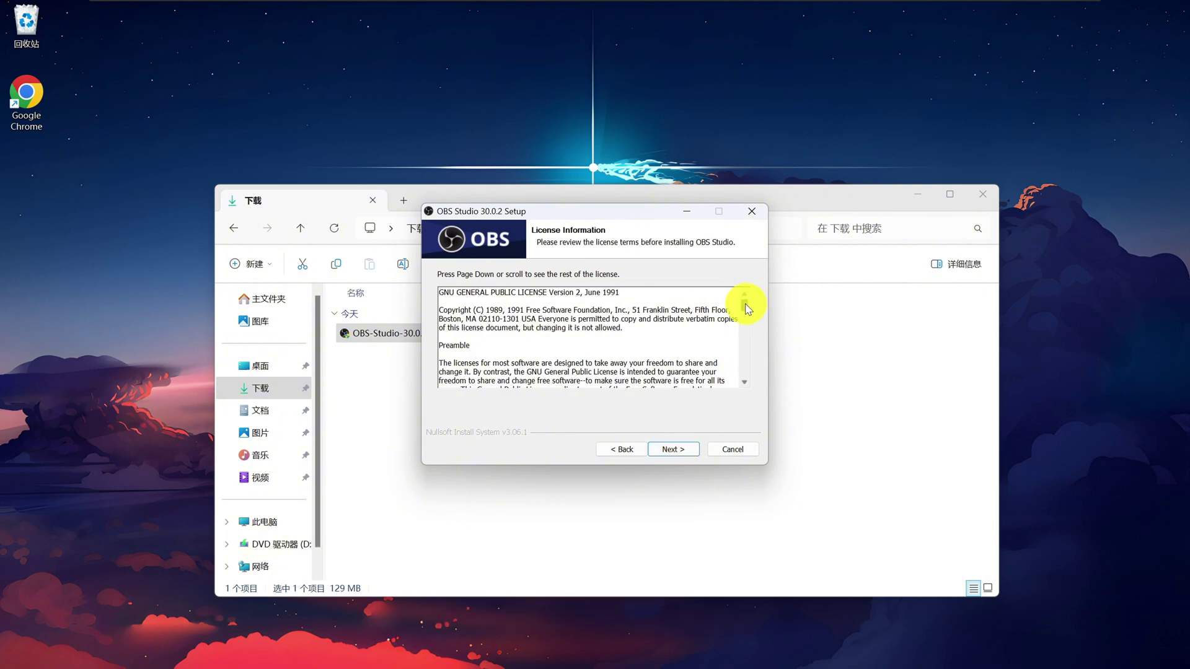
{"action": "left_click_drag", "start_coordinate": [744, 303], "coordinate": [745, 388]}
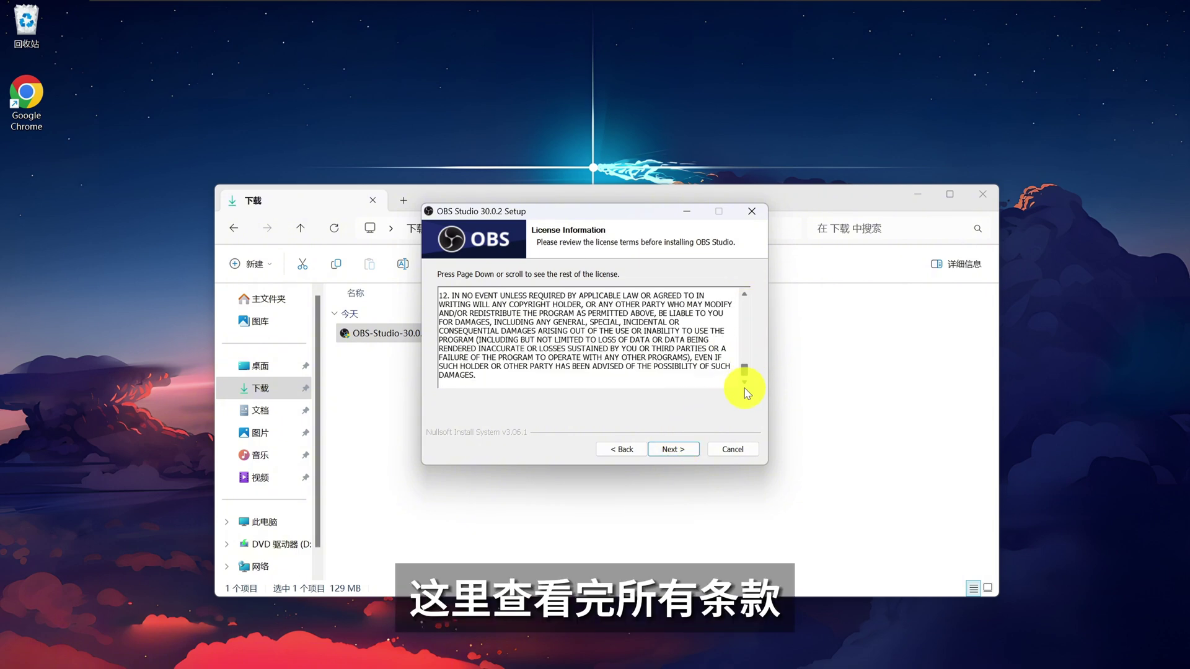
{"action": "left_click", "coordinate": [677, 451]}
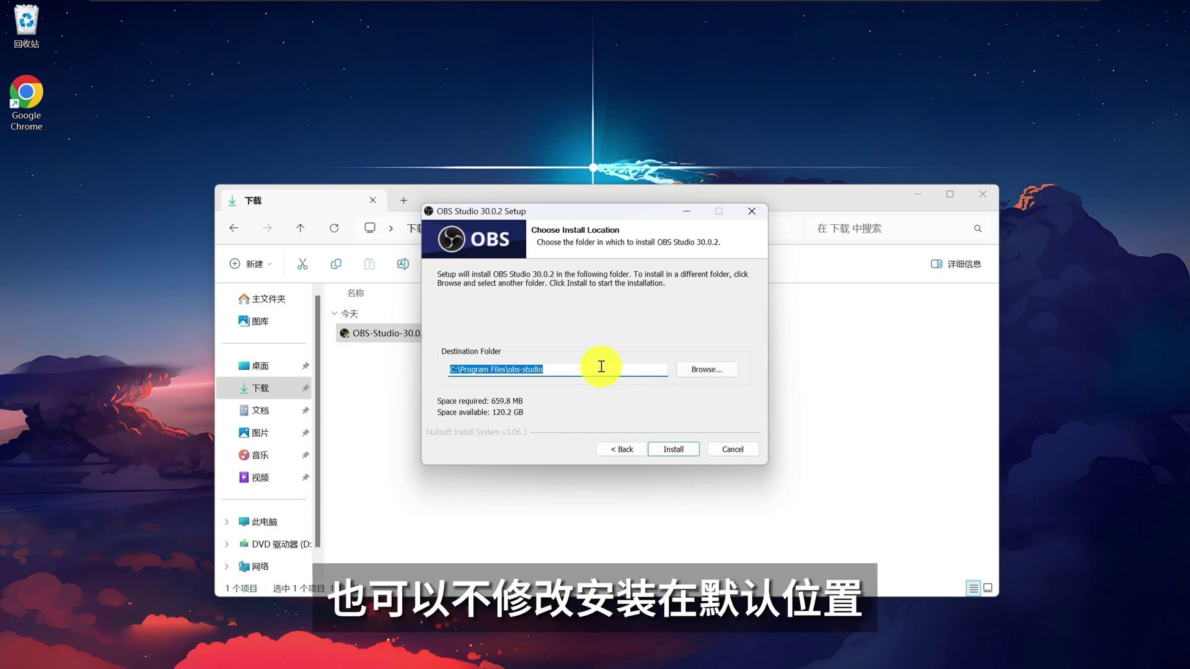
{"action": "left_click", "coordinate": [673, 449]}
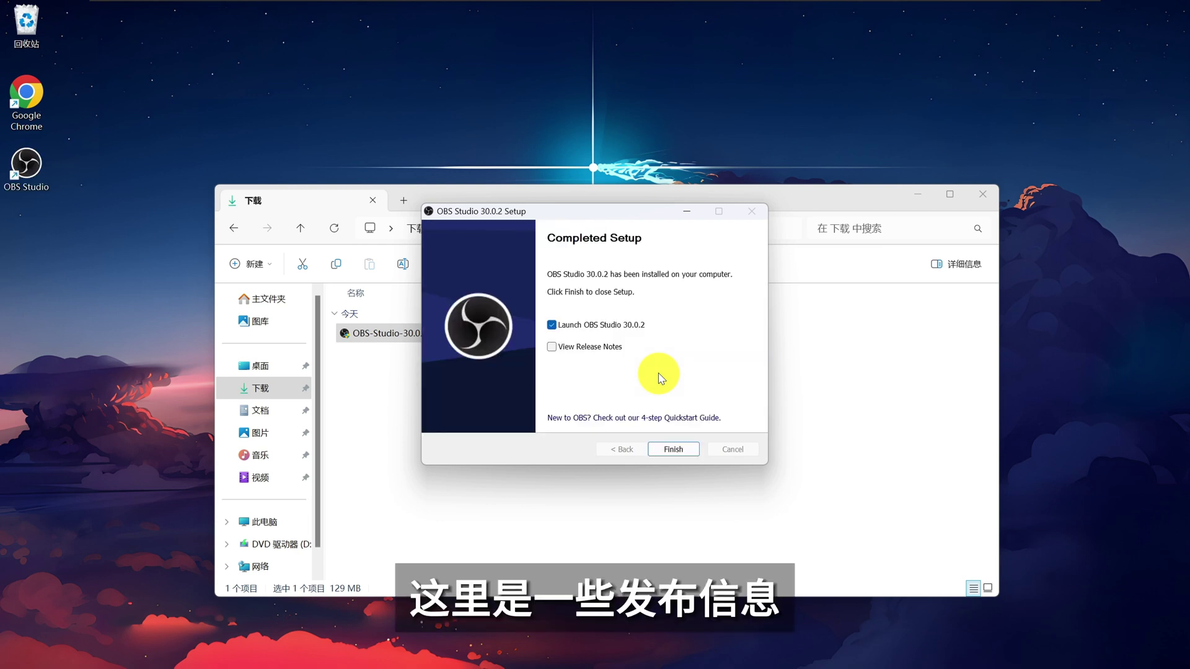
Finish the setup with Launch OBS Studio 30.0.2 turned off, and close the downloads folder window
{"action": "left_click", "coordinate": [551, 326]}
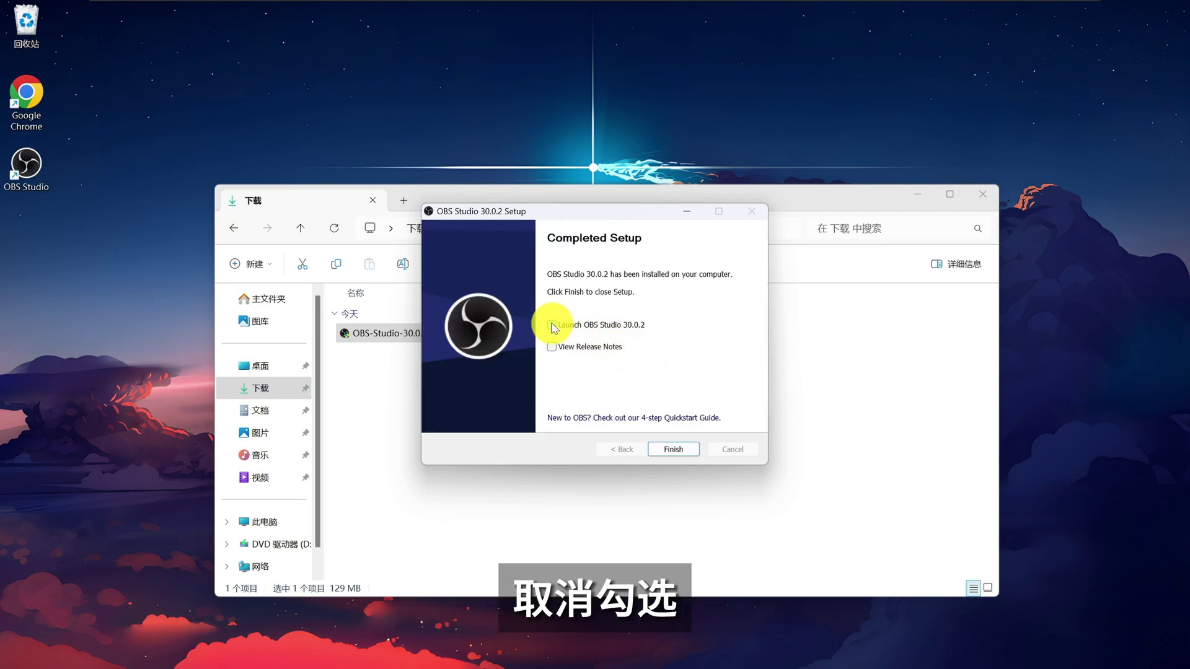
{"action": "left_click", "coordinate": [670, 450]}
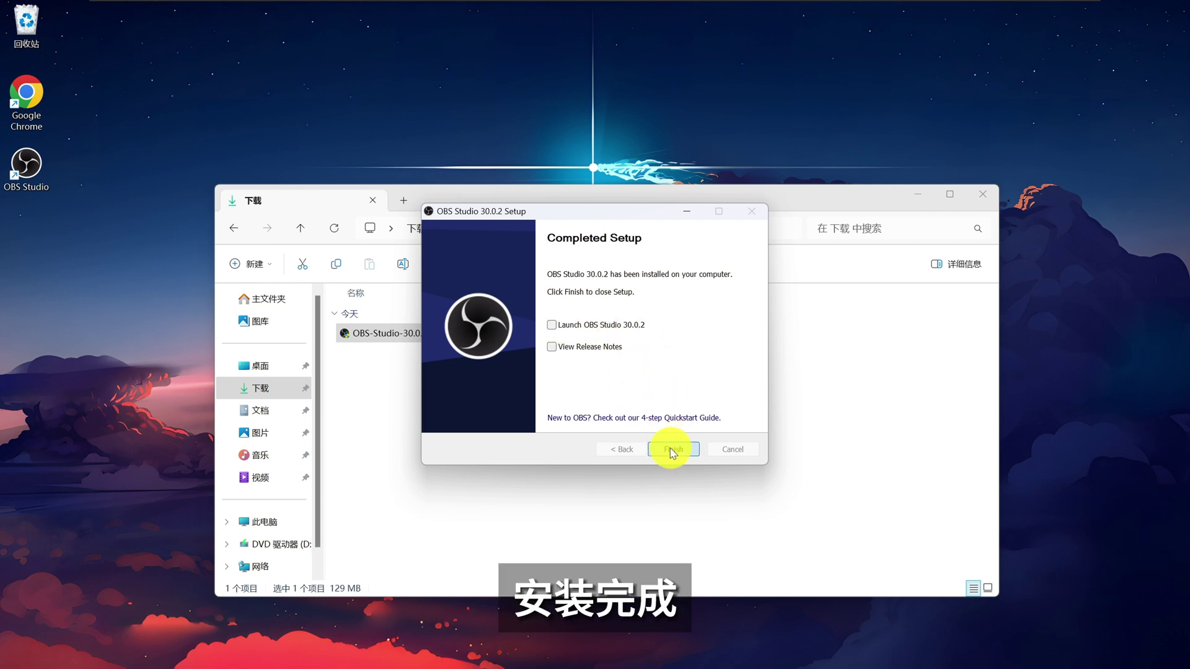
{"action": "left_click", "coordinate": [985, 194]}
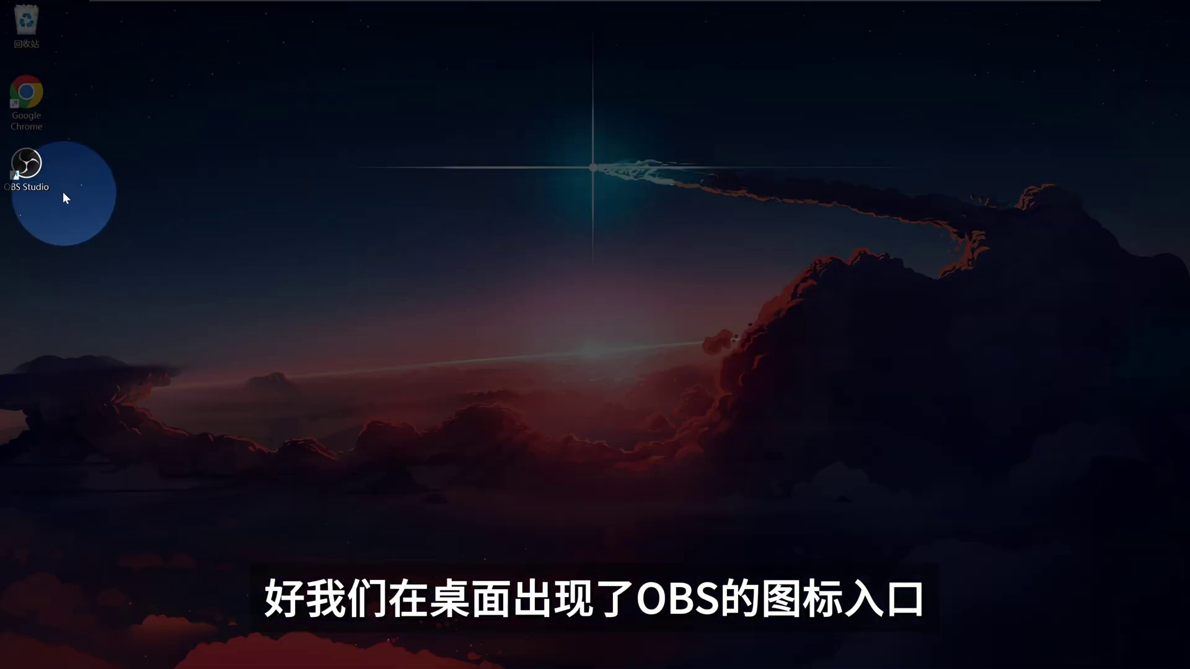
Launch OBS Studio from the desktop and apply the auto-configuration wizard's settings for recording only (仅优化录制), keeping the suggested video settings
{"action": "left_click", "coordinate": [39, 176]}
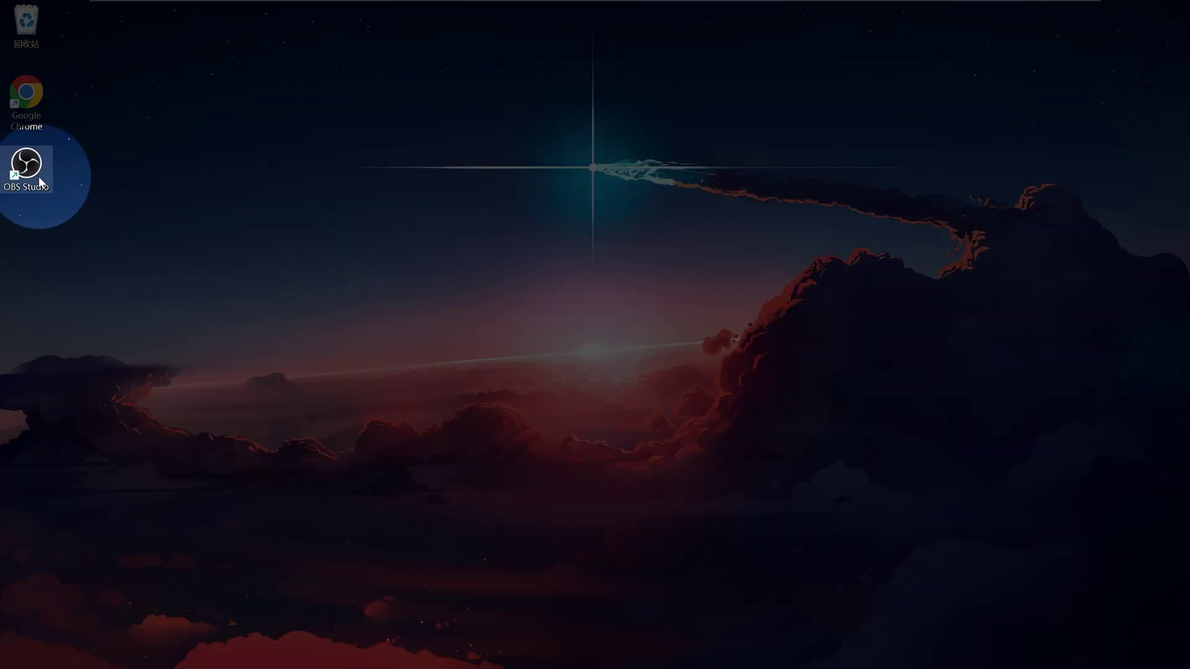
{"action": "double_click", "coordinate": [32, 166]}
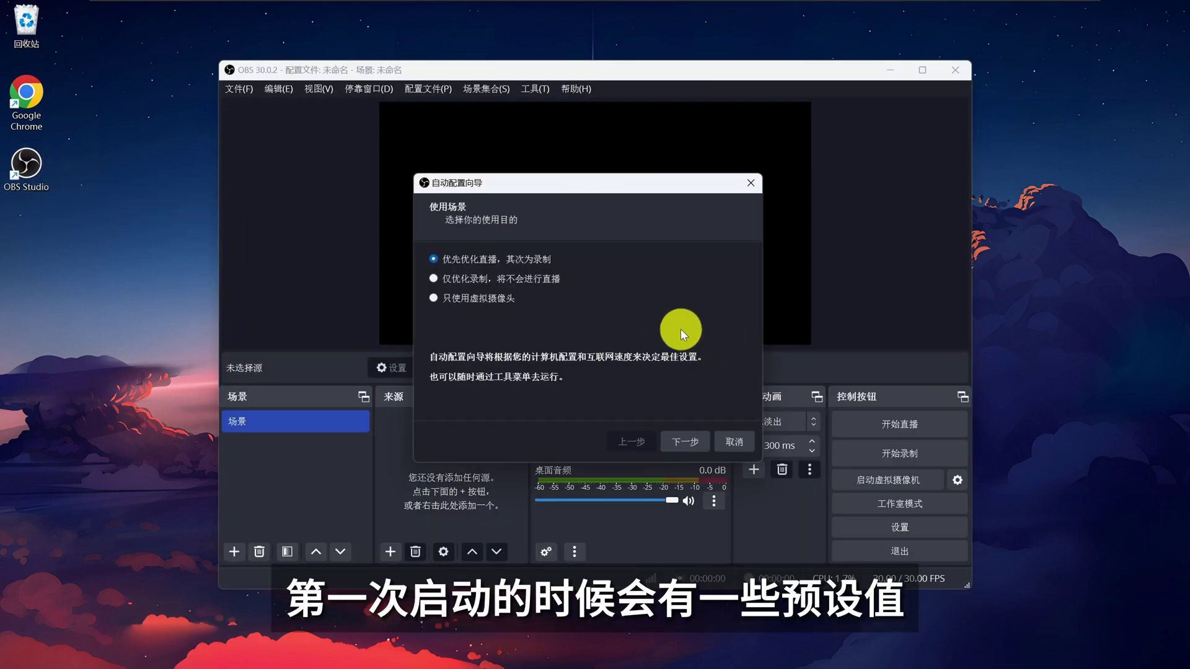
{"action": "left_click", "coordinate": [434, 280]}
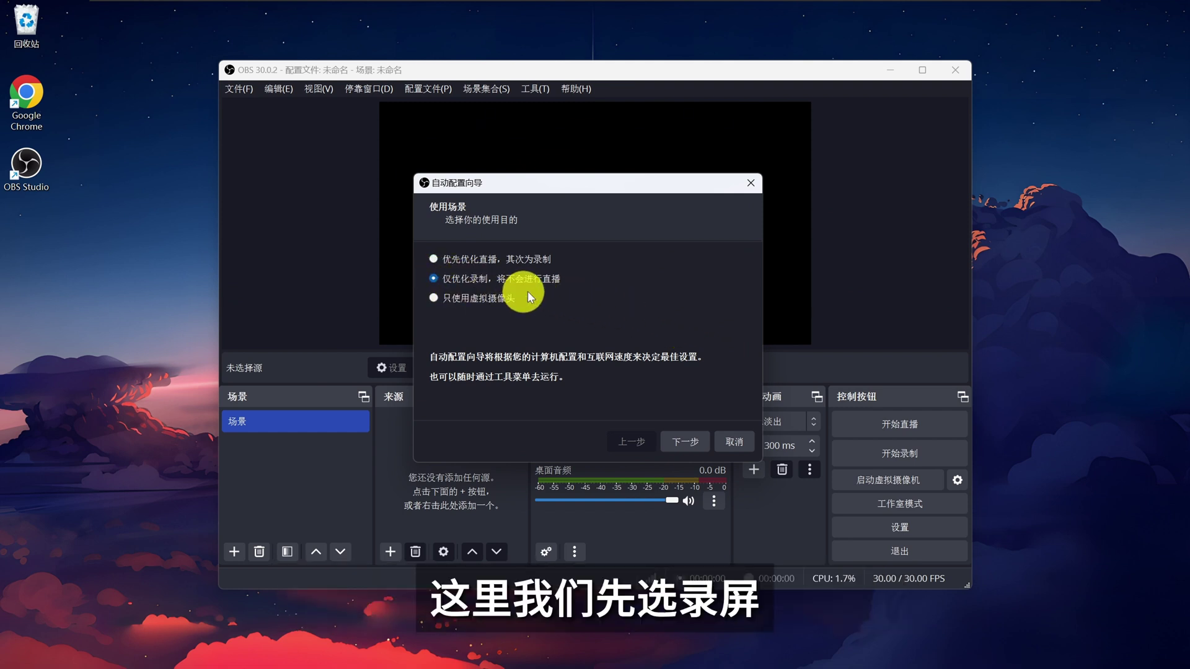
{"action": "left_click", "coordinate": [686, 441]}
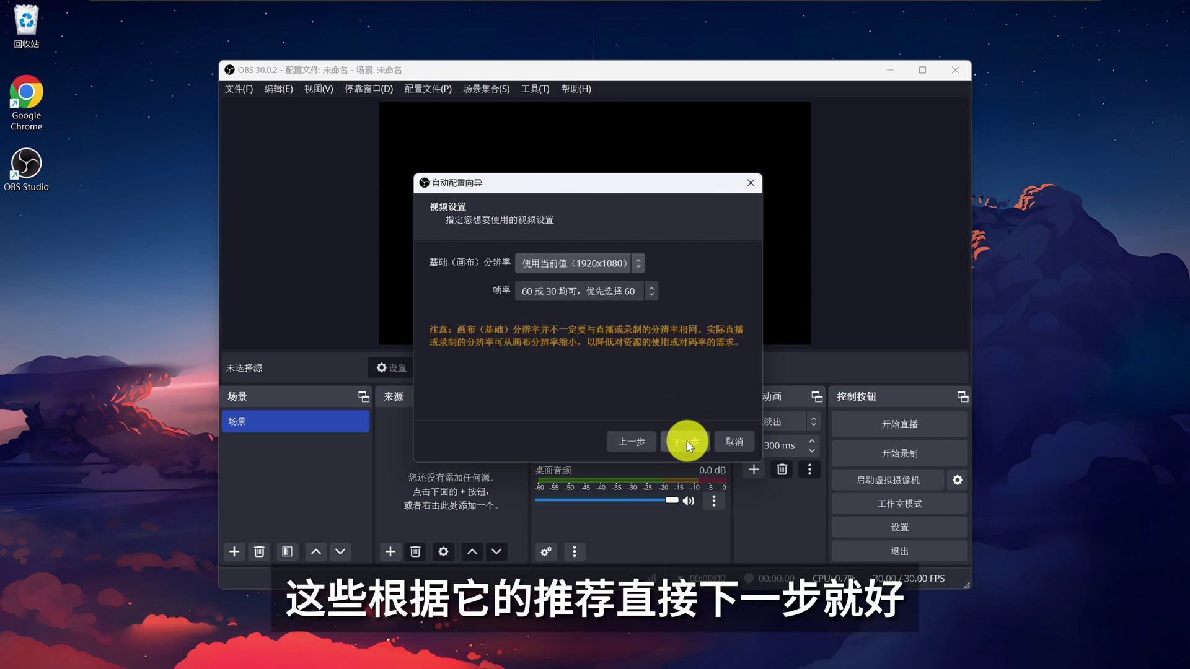
{"action": "left_click", "coordinate": [686, 441]}
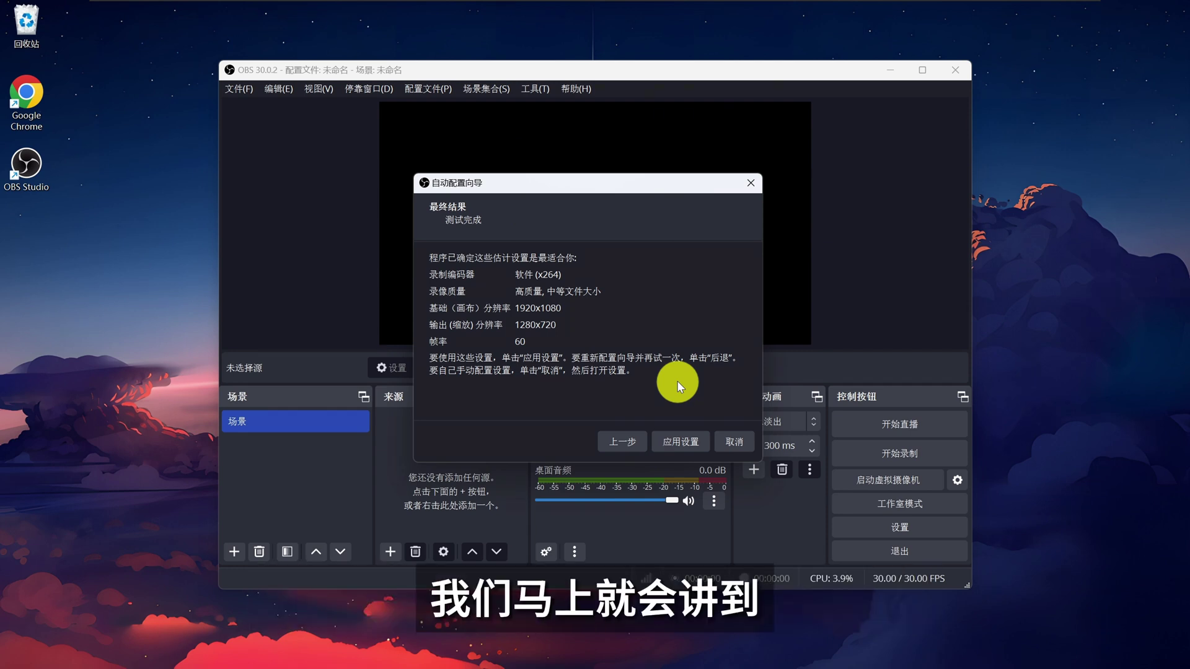
{"action": "left_click", "coordinate": [674, 441]}
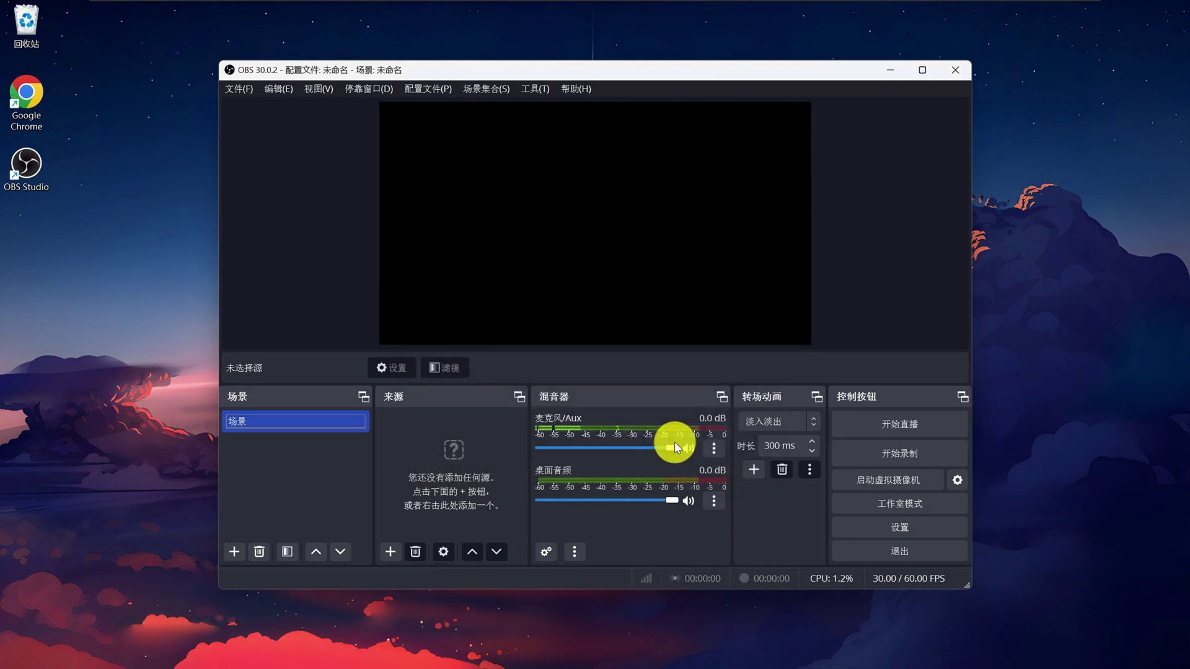
Maximize the OBS window and reset its docks to the default layout
{"action": "left_click", "coordinate": [921, 69]}
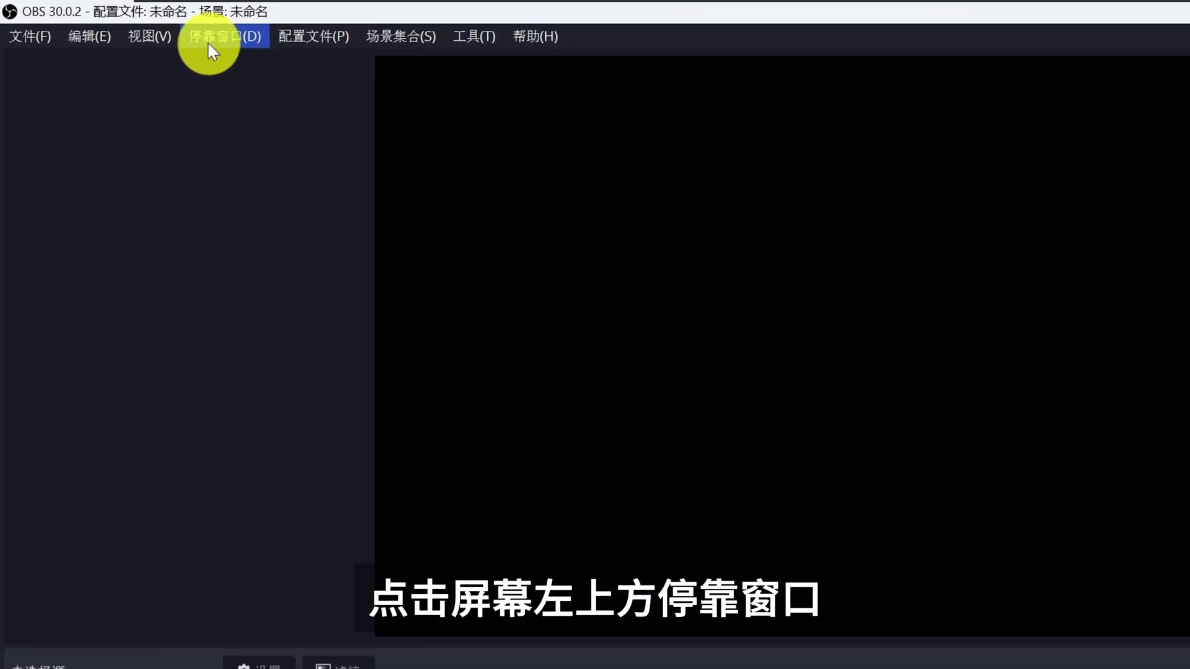
{"action": "left_click", "coordinate": [209, 49]}
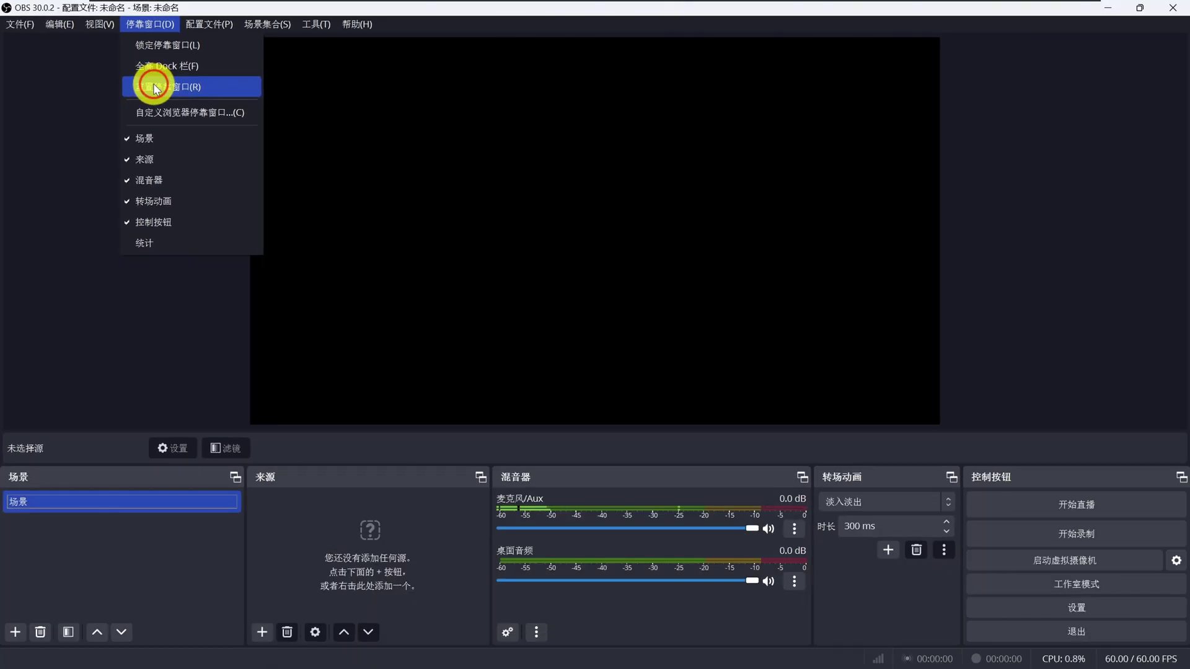
{"action": "left_click", "coordinate": [230, 130]}
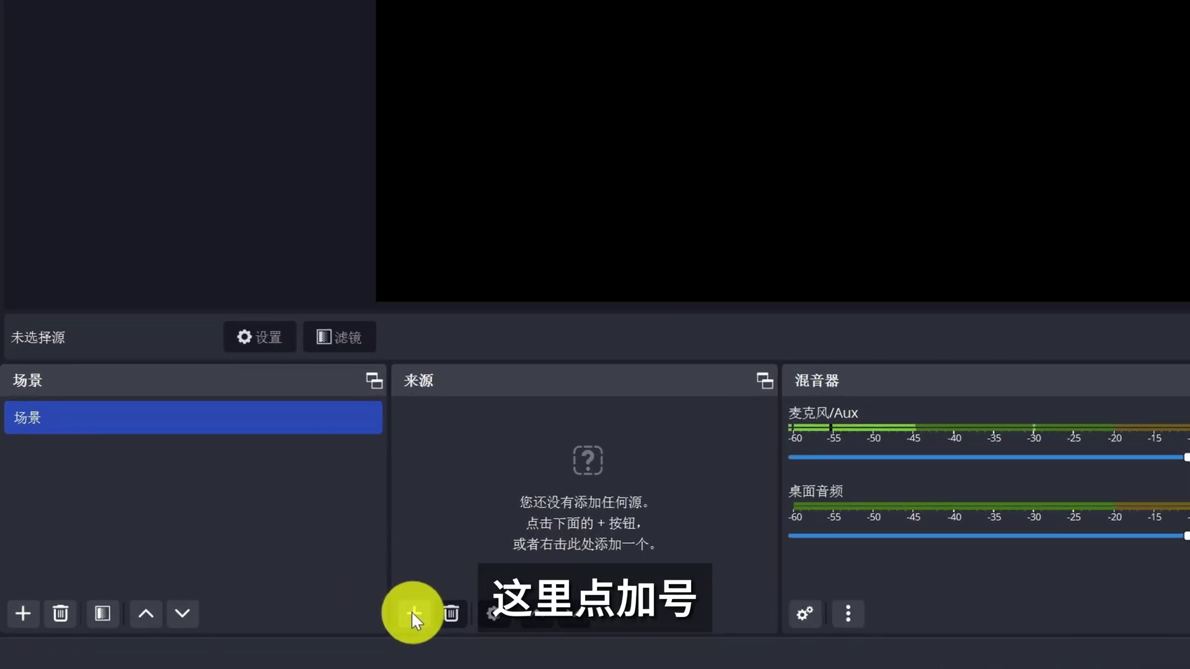
Add a new display capture source (显示器采集) named 电脑桌面 to the scene
{"action": "left_click", "coordinate": [274, 632]}
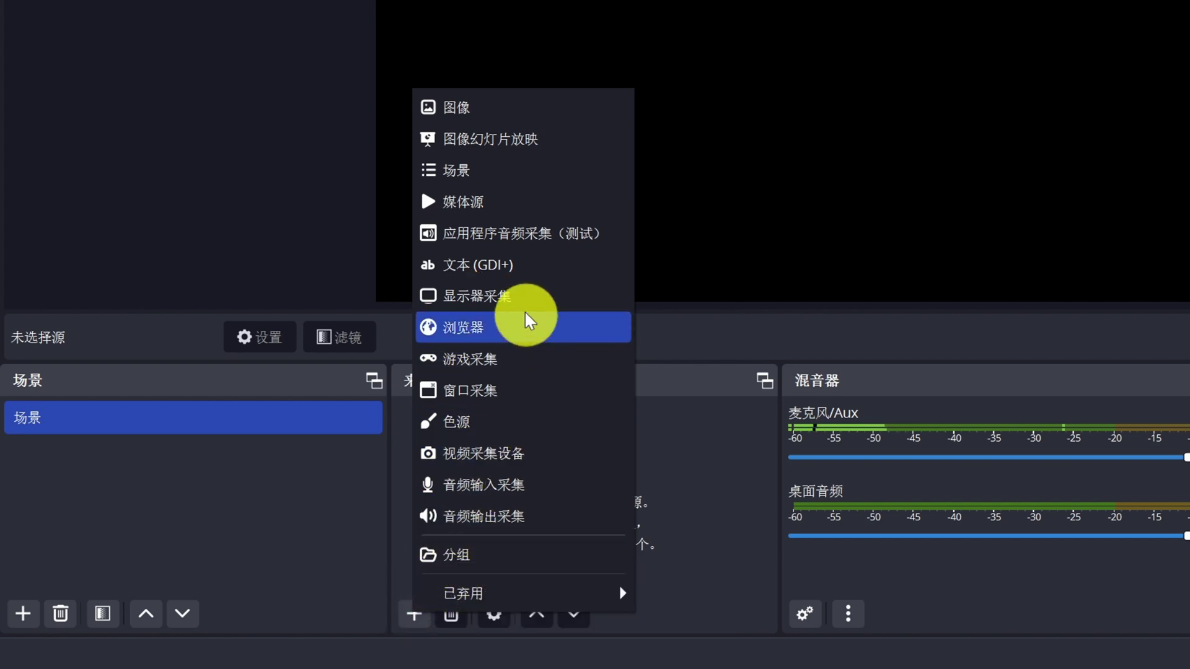
{"action": "left_click", "coordinate": [509, 296]}
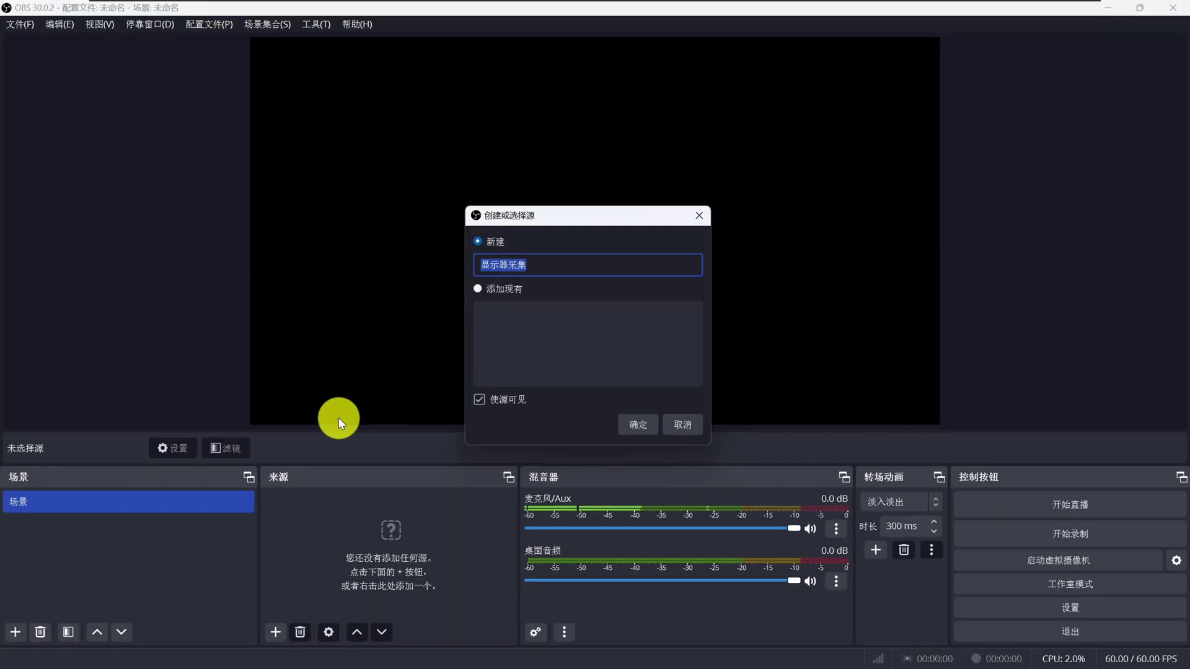
{"action": "key", "text": "BackSpace"}
{"action": "type", "text": "diannao"}
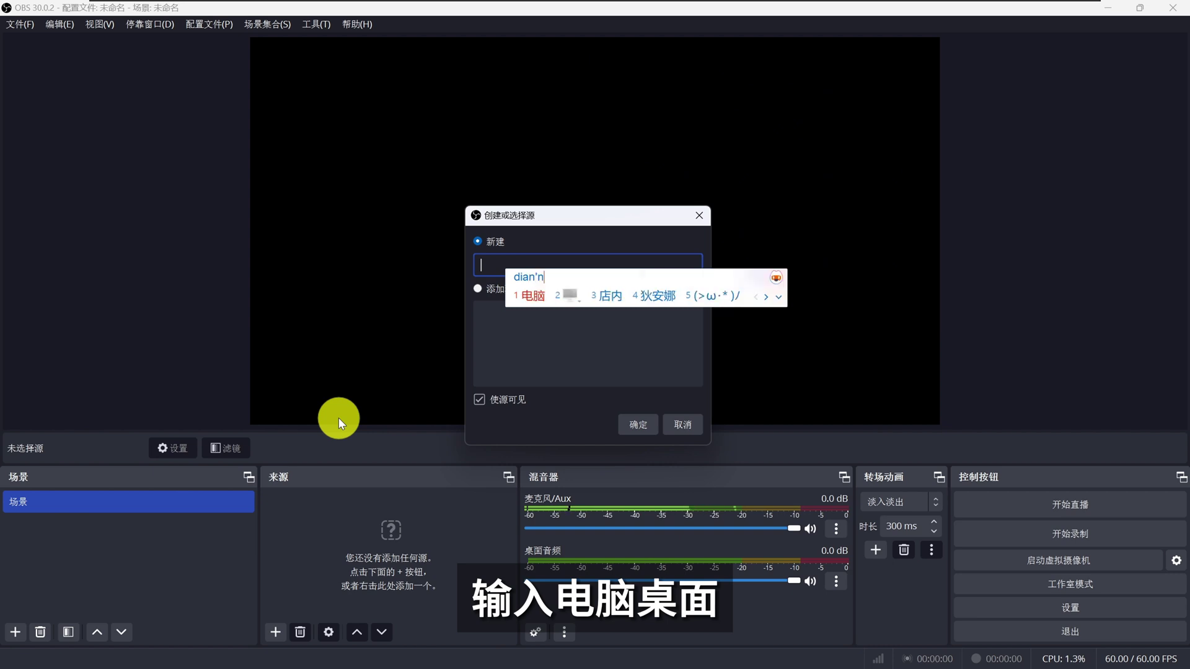
{"action": "key", "text": "space"}
{"action": "type", "text": "zhuomian"}
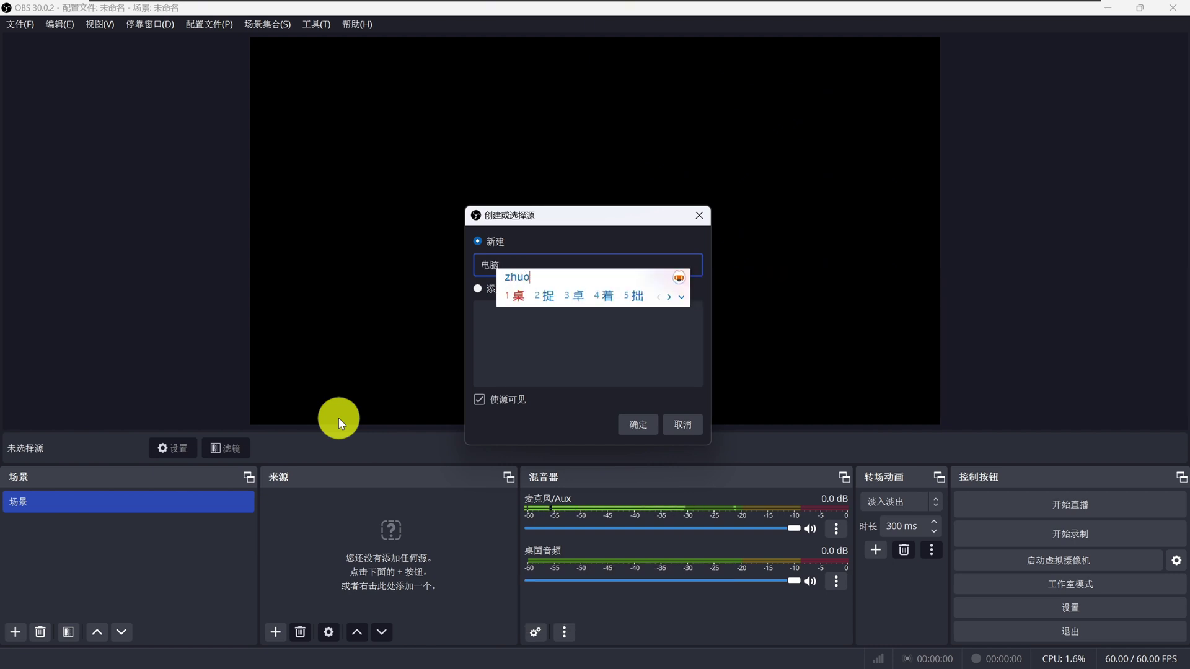
{"action": "key", "text": "space"}
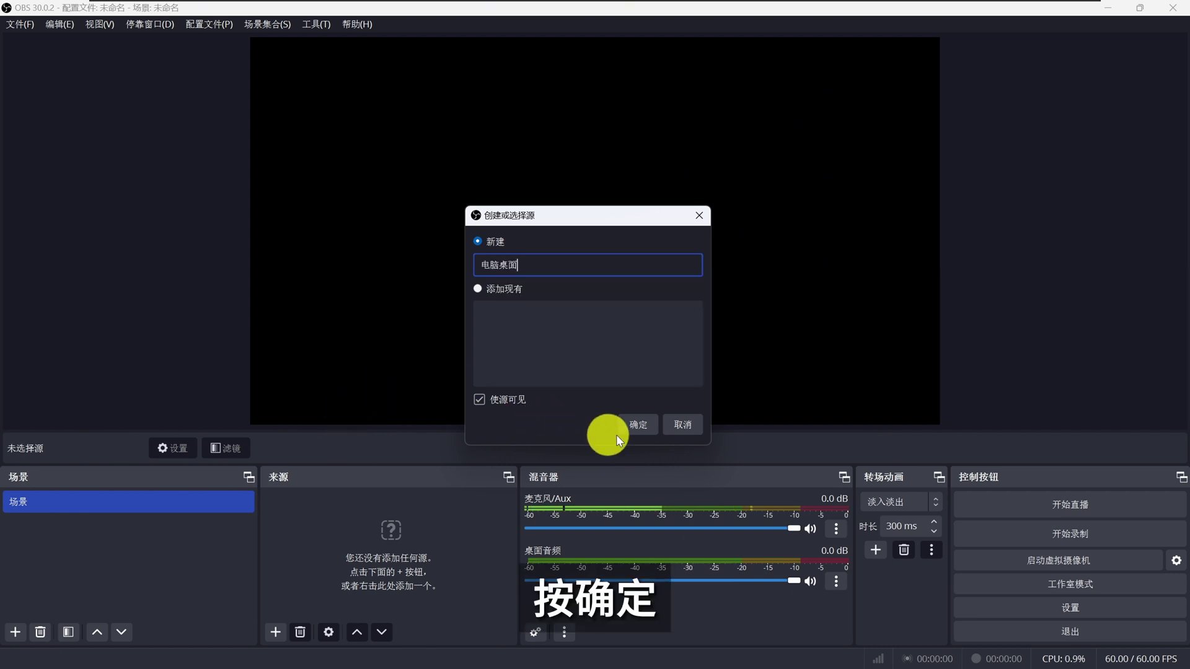
{"action": "left_click", "coordinate": [637, 426]}
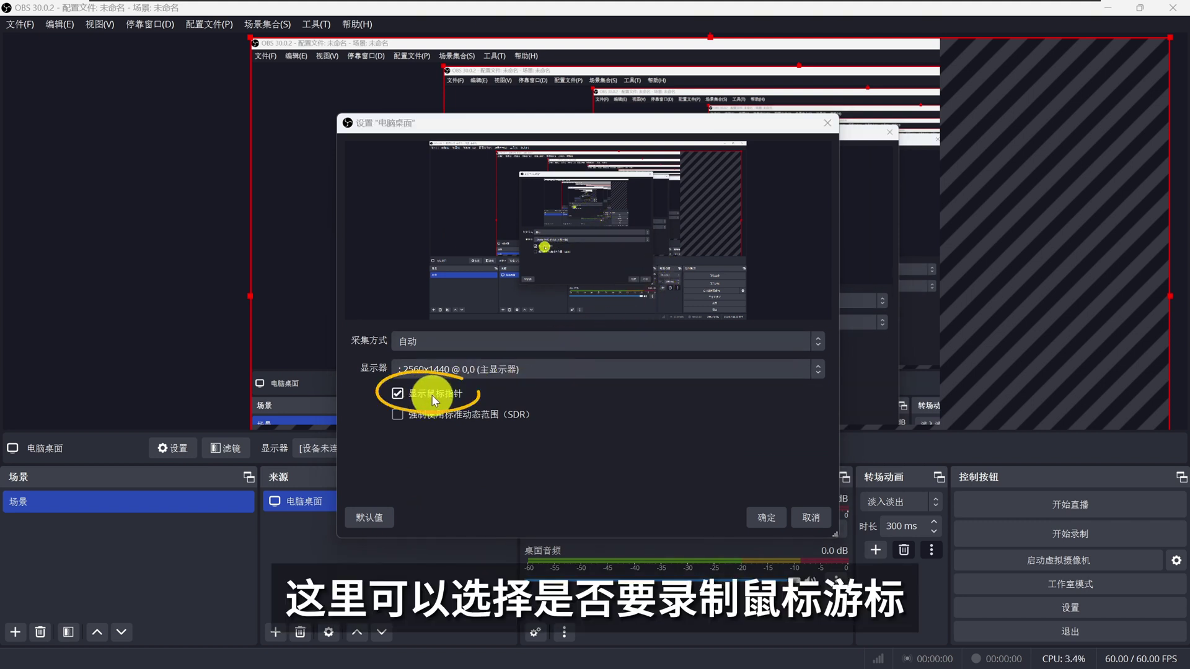
Switch mouse cursor capture (显示鼠标指针) off and back on for the 电脑桌面 source, and accept its settings
{"action": "left_click", "coordinate": [398, 394]}
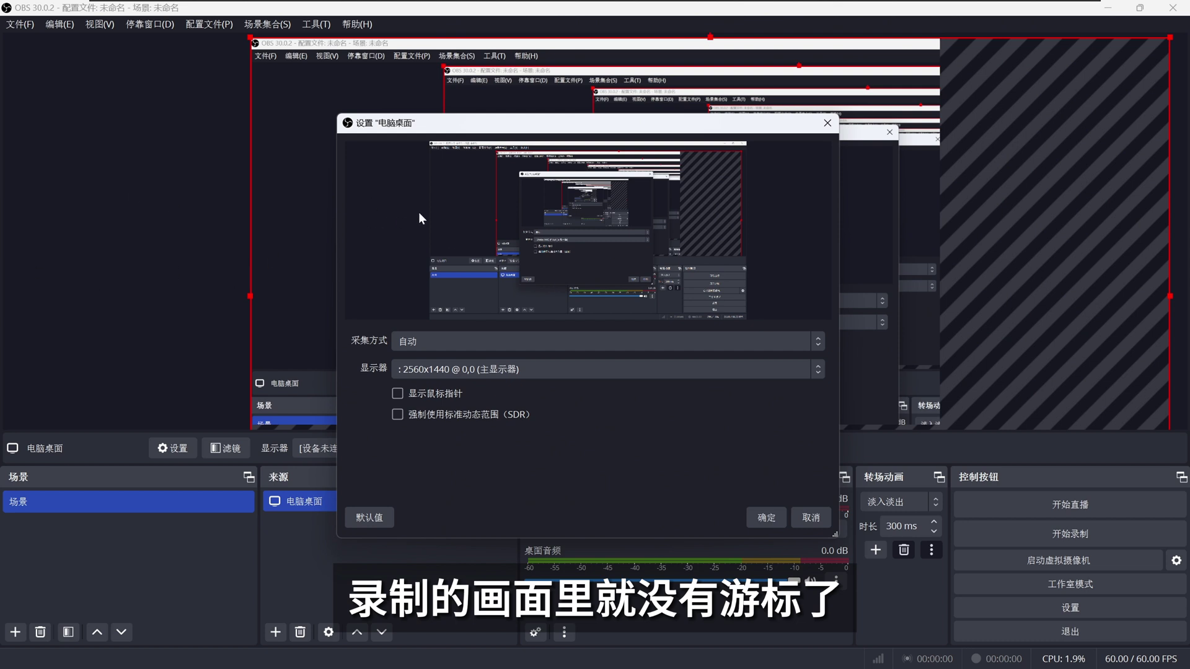
{"action": "left_click", "coordinate": [397, 393]}
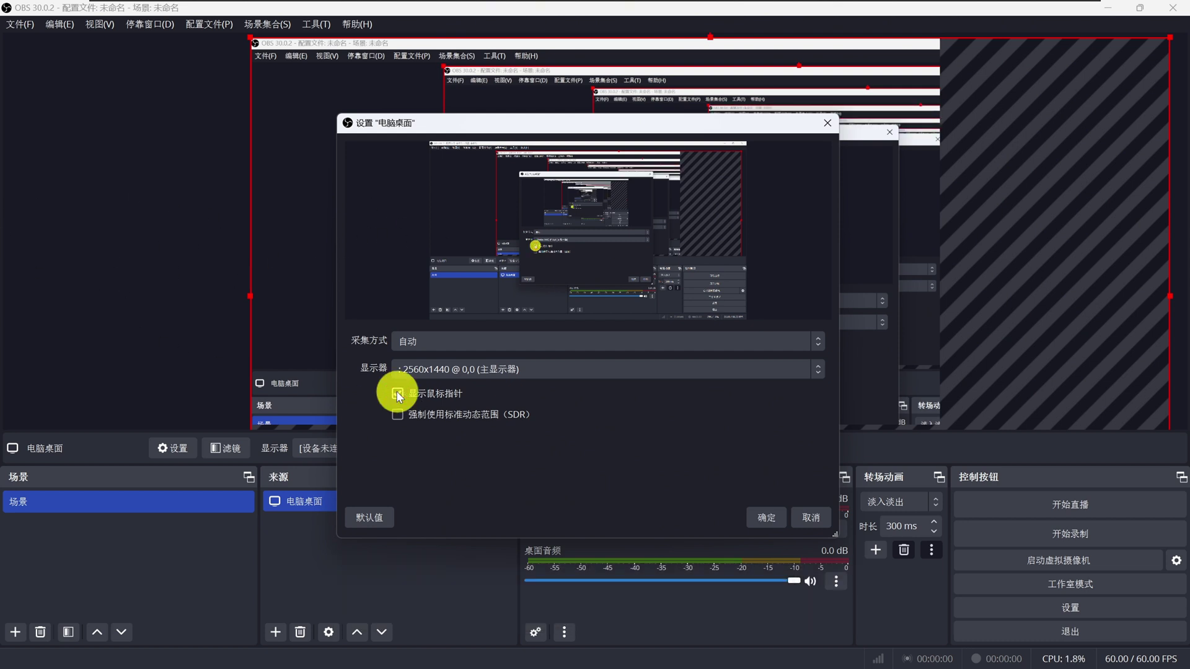
{"action": "left_click", "coordinate": [764, 518]}
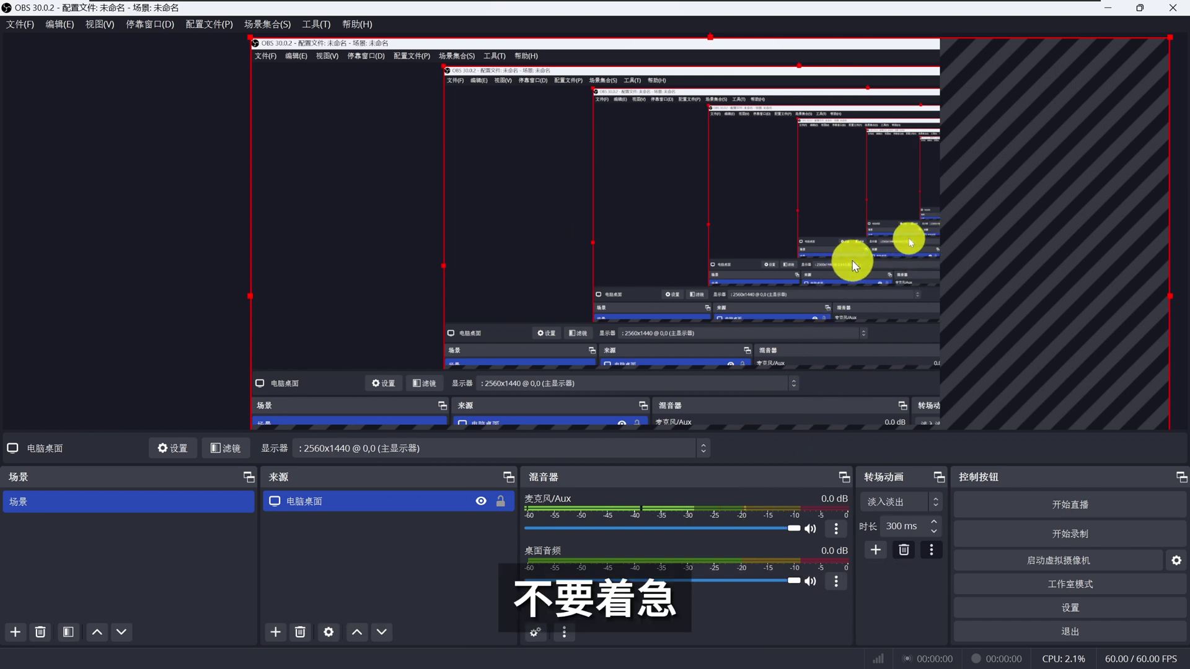
Fit the 电脑桌面 display capture proportionally to the canvas with the 比例适配屏幕 transform
{"action": "right_click", "coordinate": [833, 280]}
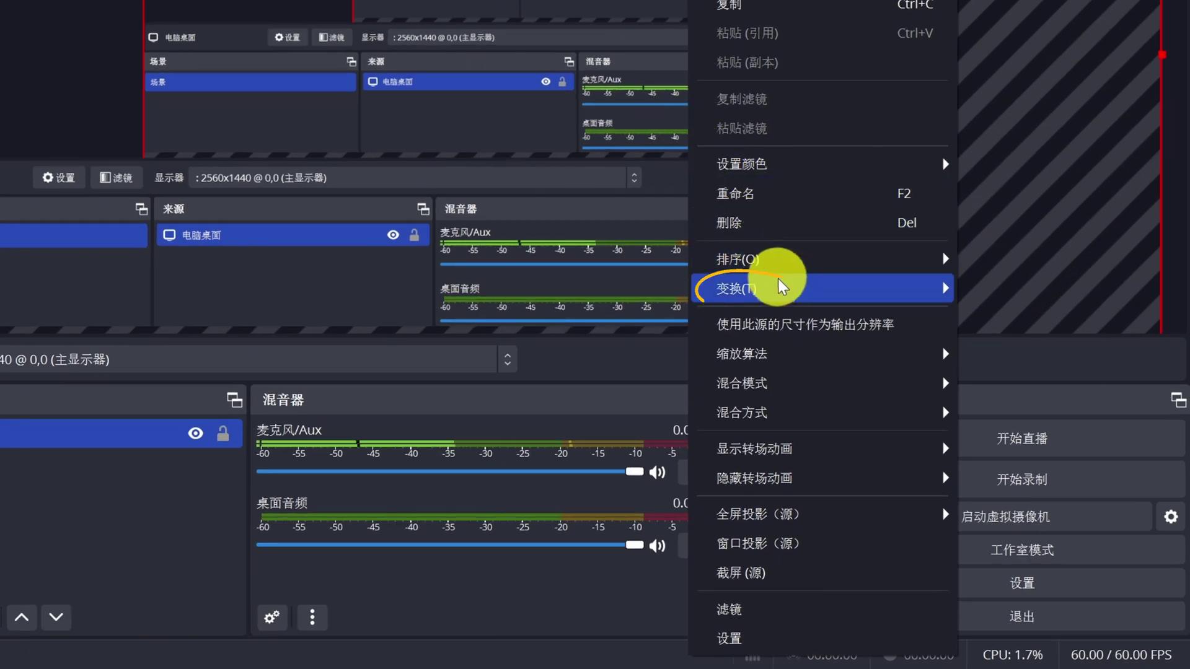
{"action": "mouse_move", "coordinate": [904, 397]}
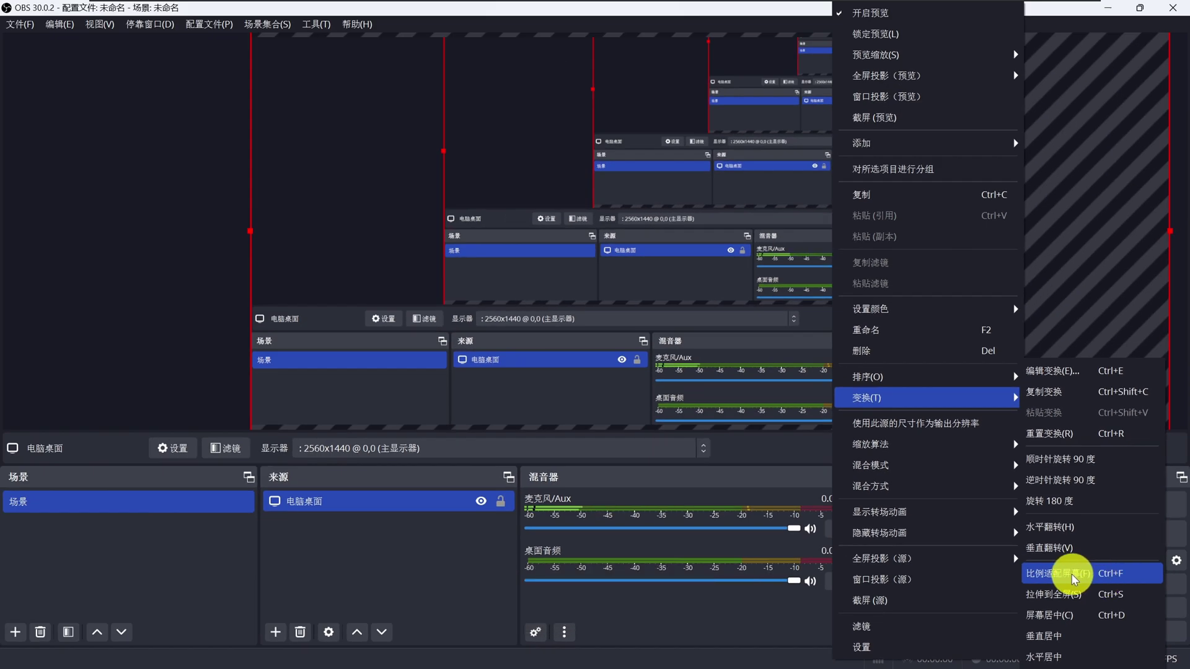
{"action": "left_click", "coordinate": [1072, 577]}
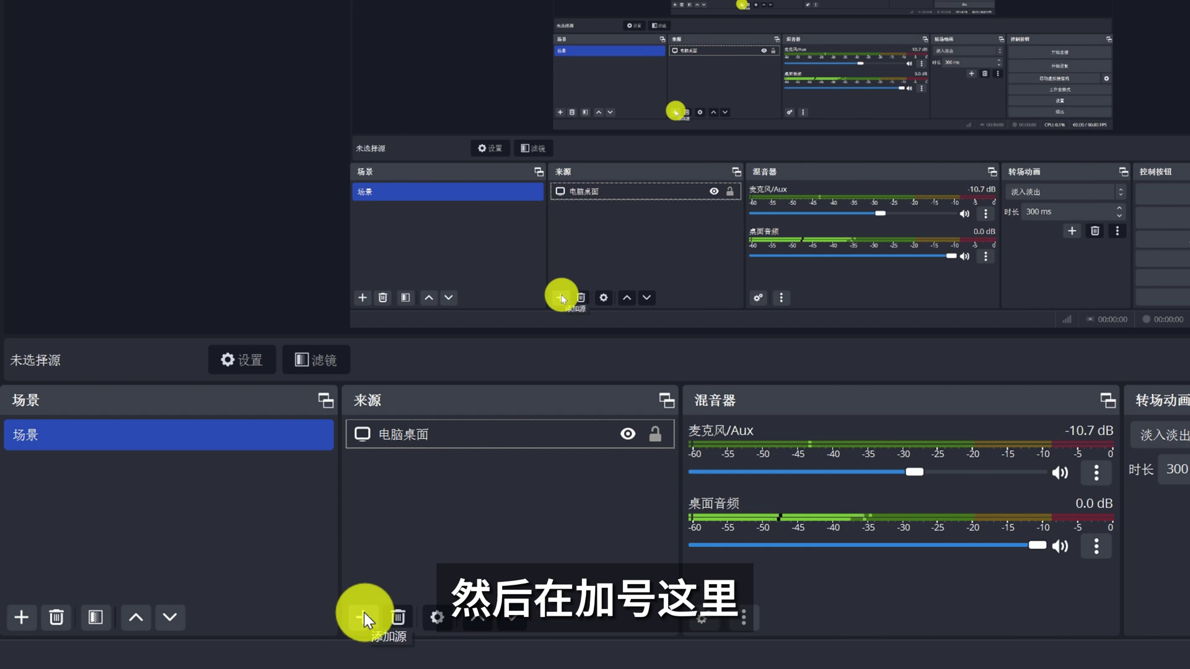
Add a new game capture source (游戏采集) named Cat to the scene
{"action": "left_click", "coordinate": [363, 614]}
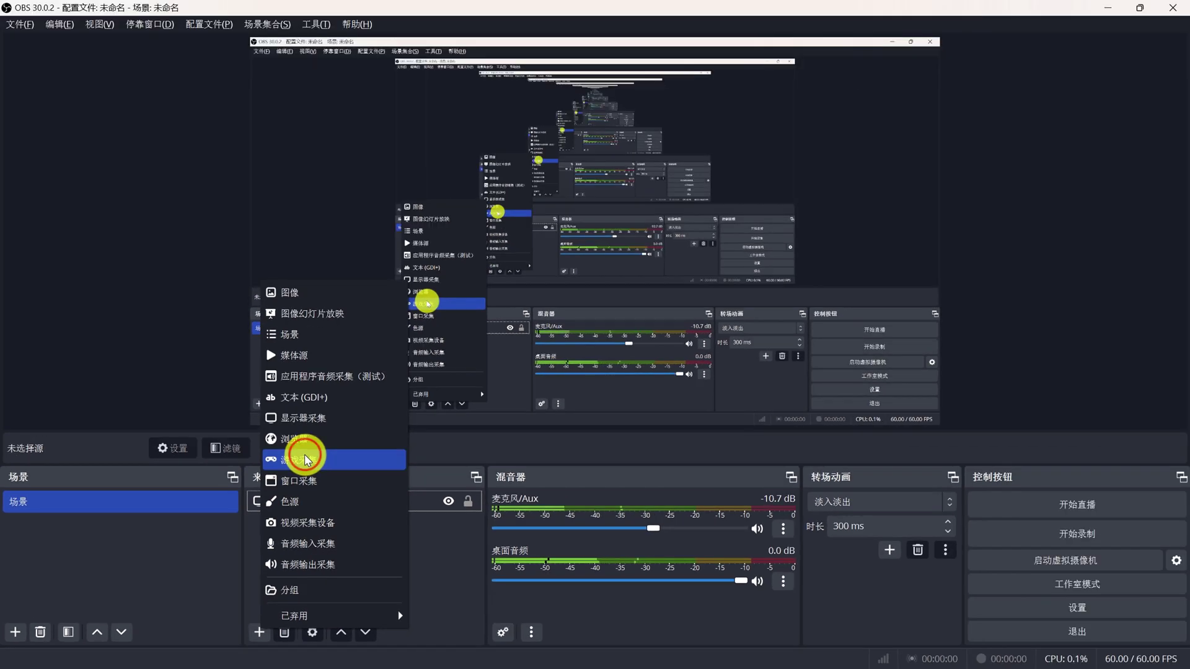
{"action": "left_click", "coordinate": [426, 373]}
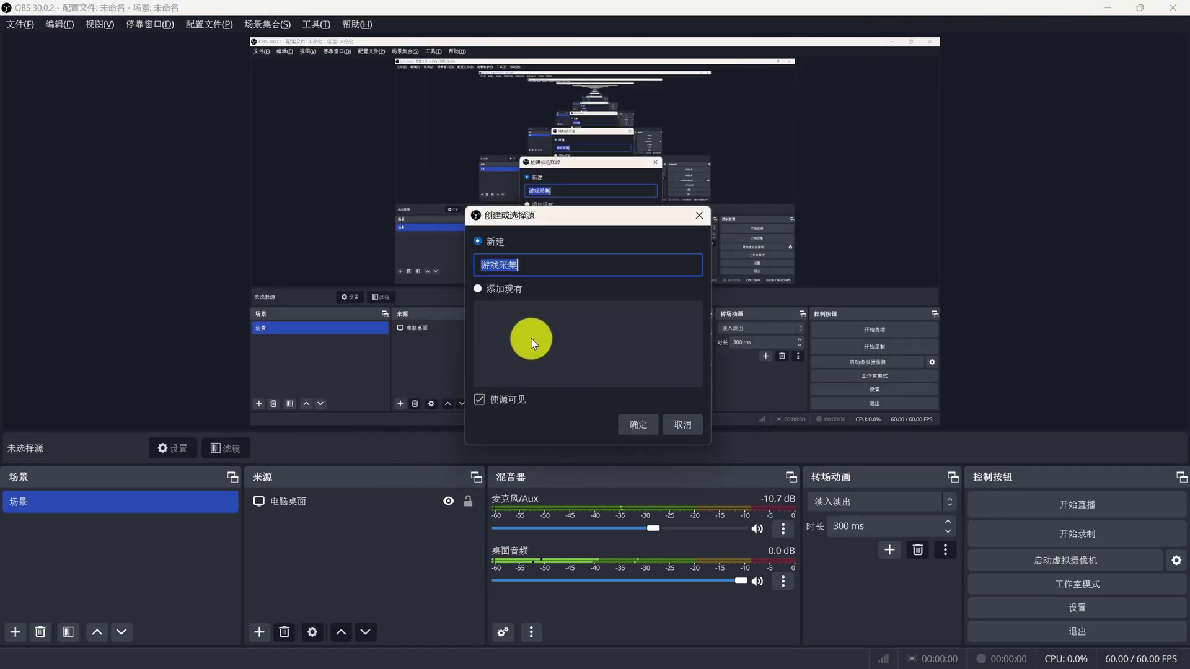
{"action": "type", "text": "Ca"}
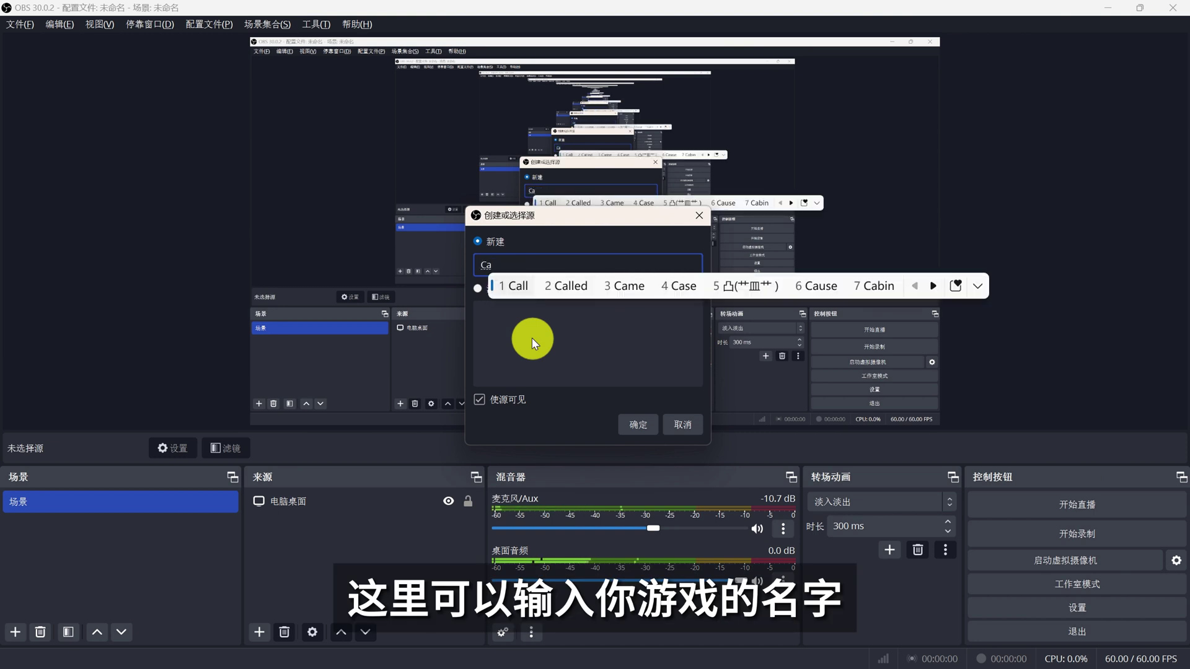
{"action": "type", "text": "t"}
{"action": "key", "text": "Return"}
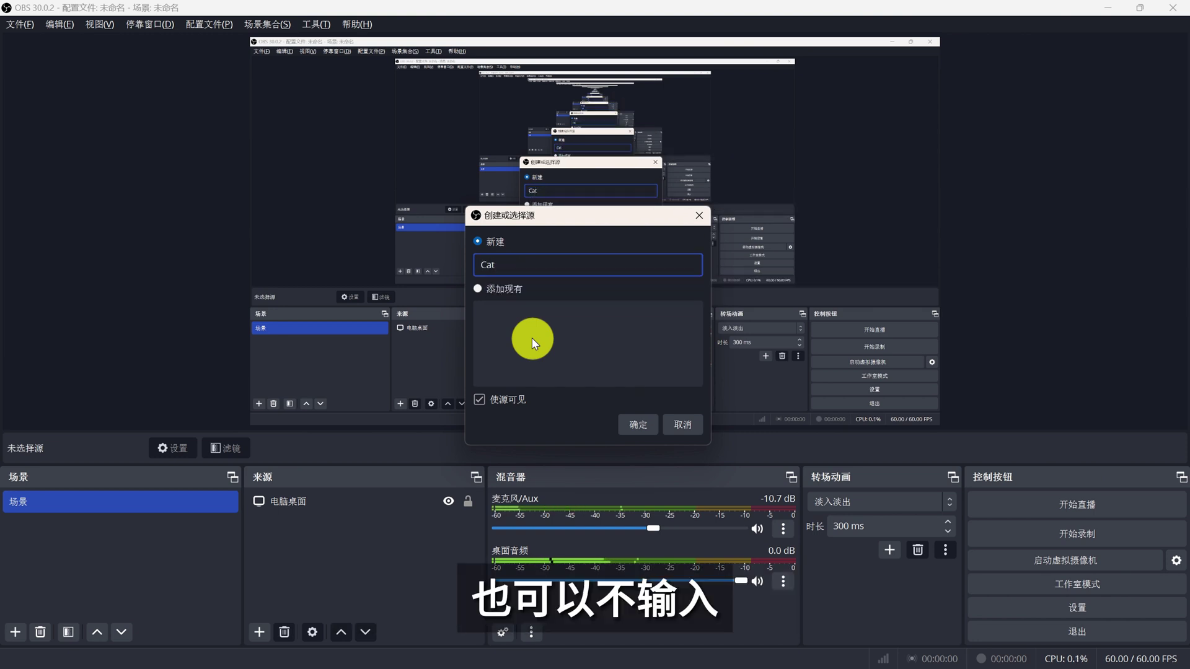
{"action": "left_click", "coordinate": [634, 425]}
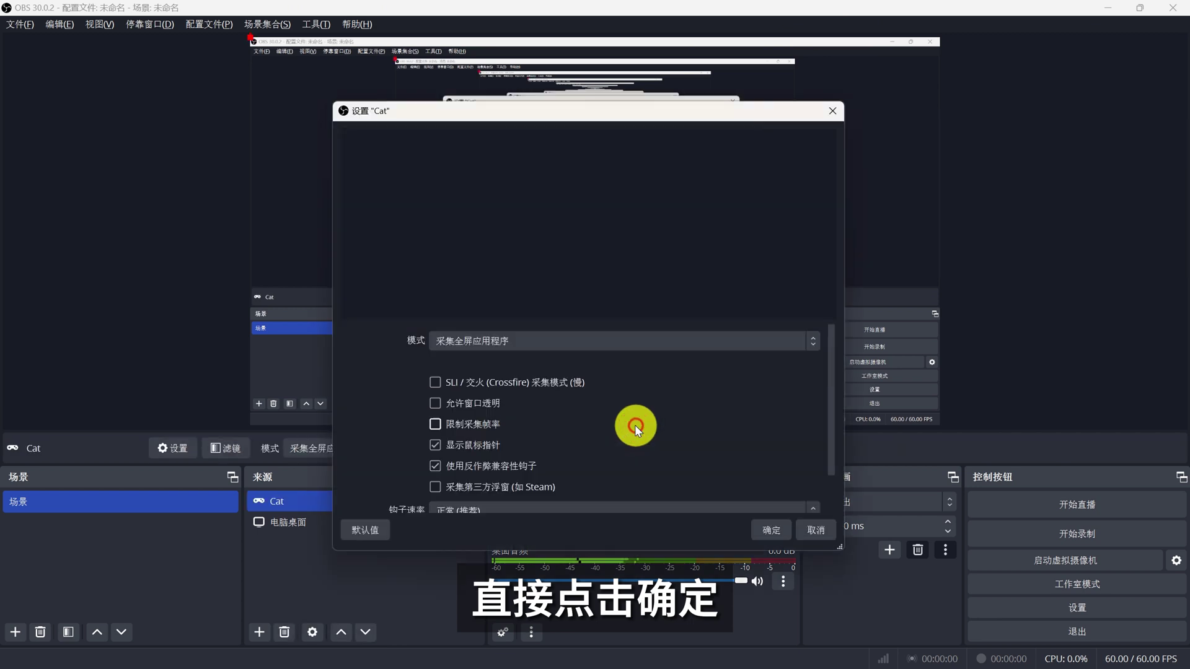
Set the Cat source to capture a specific window (采集特定窗口), choose [Cat Quest.exe]: Cat Quest, and accept its settings
{"action": "left_click", "coordinate": [672, 340]}
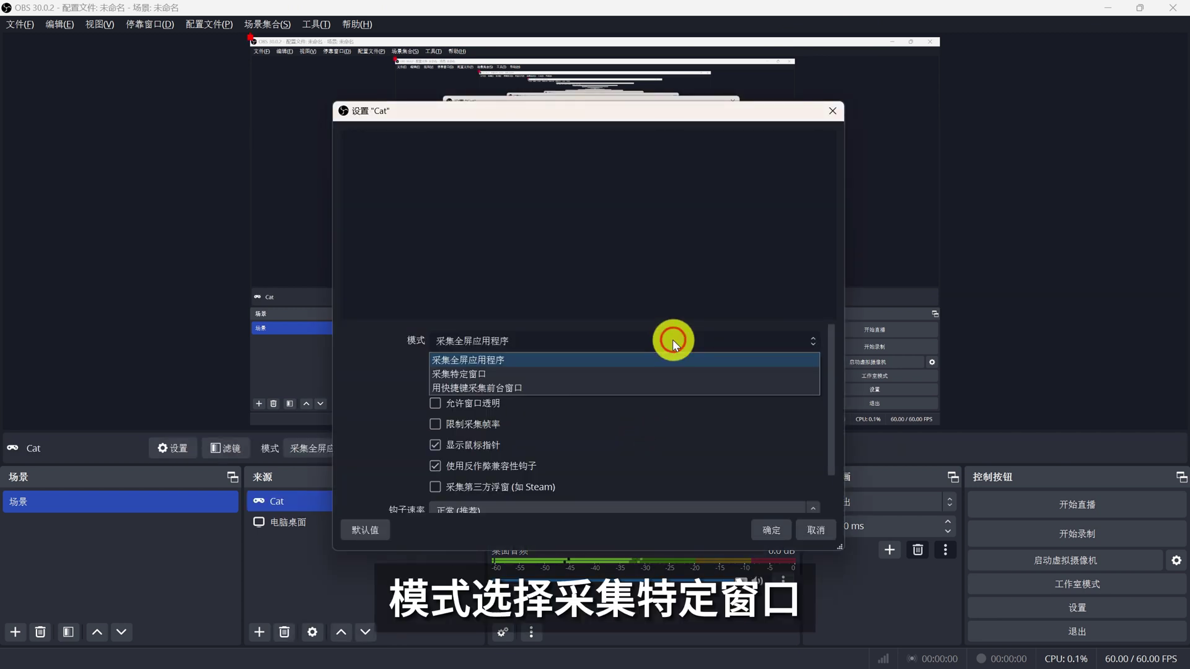
{"action": "left_click", "coordinate": [650, 373]}
{"action": "left_click", "coordinate": [650, 371]}
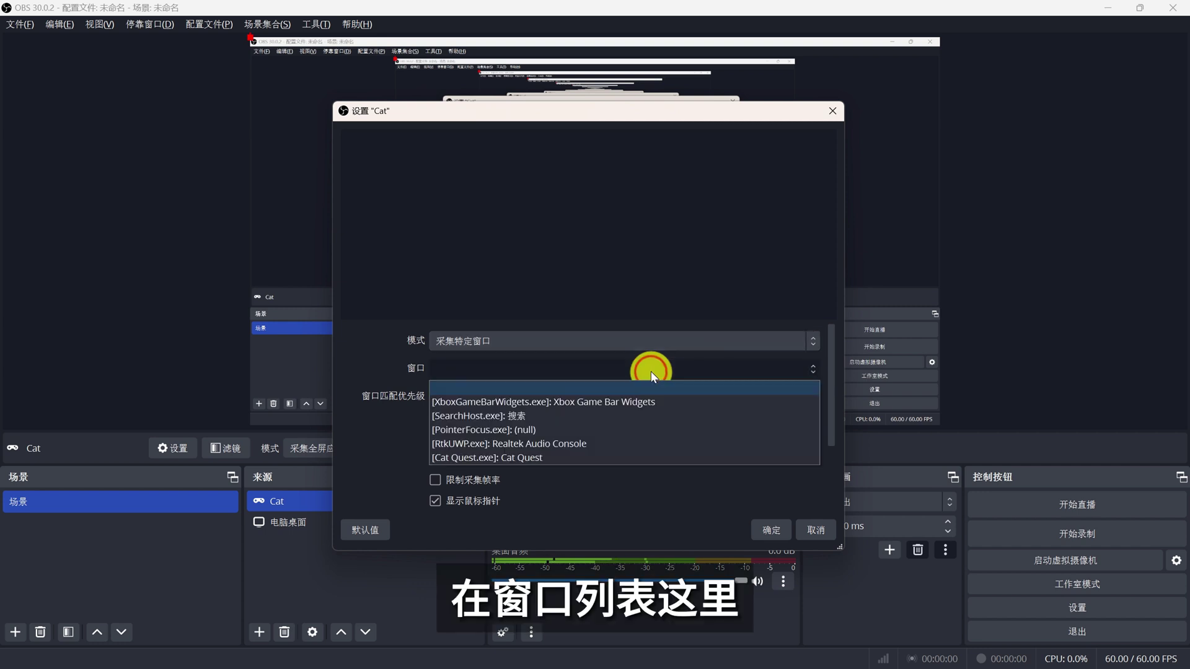
{"action": "left_click", "coordinate": [623, 460]}
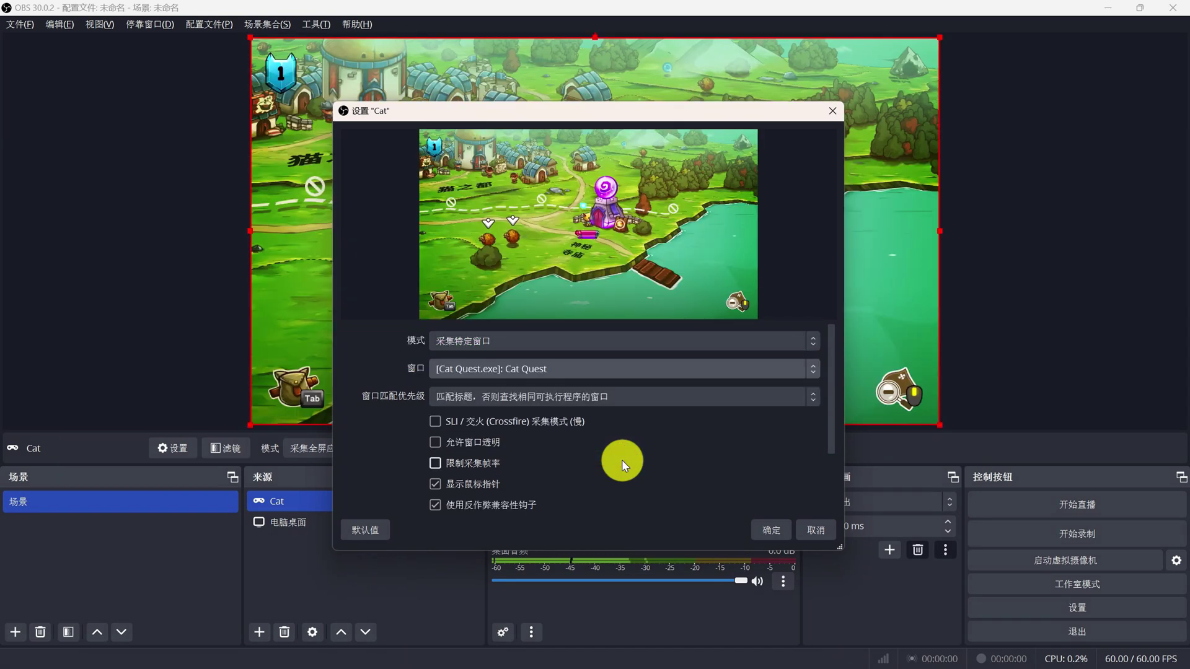
{"action": "left_click", "coordinate": [772, 530]}
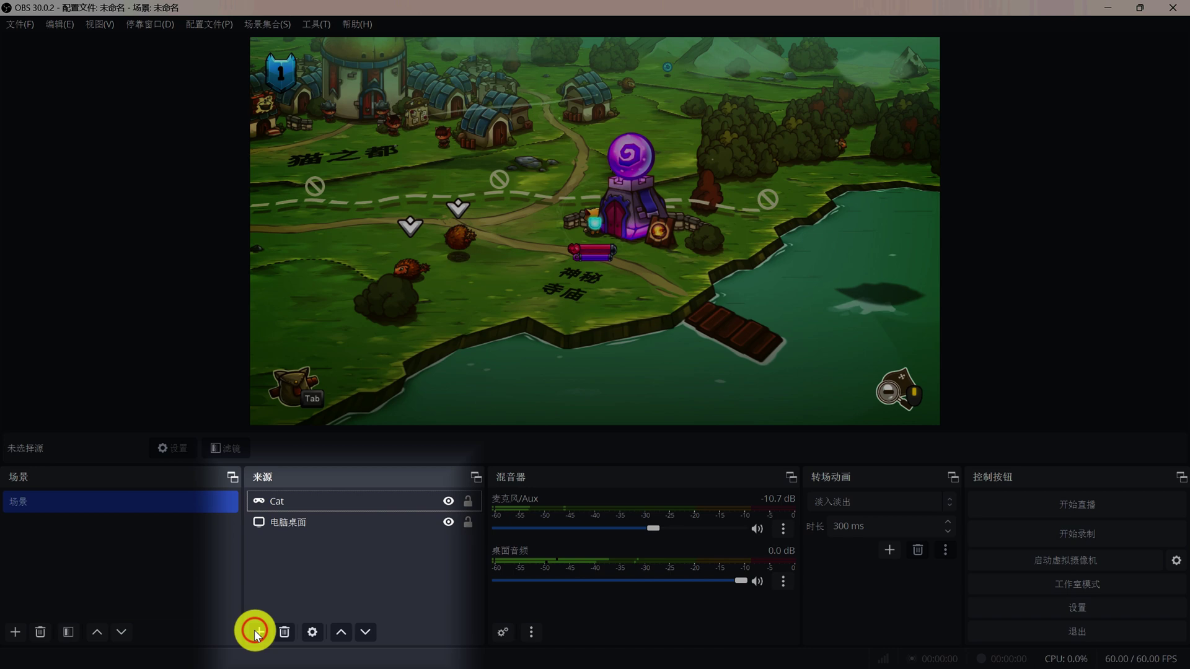
Add a new audio input capture source (音频输入采集) named 麦克风1号 to the scene
{"action": "left_click", "coordinate": [255, 631]}
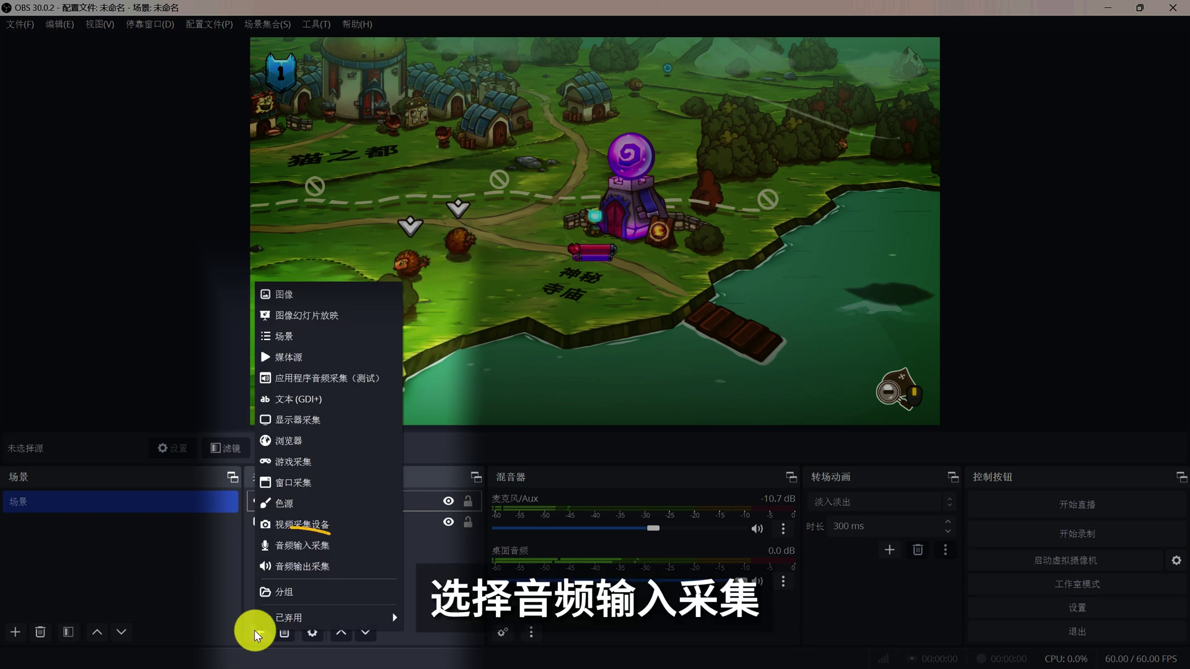
{"action": "left_click", "coordinate": [349, 550]}
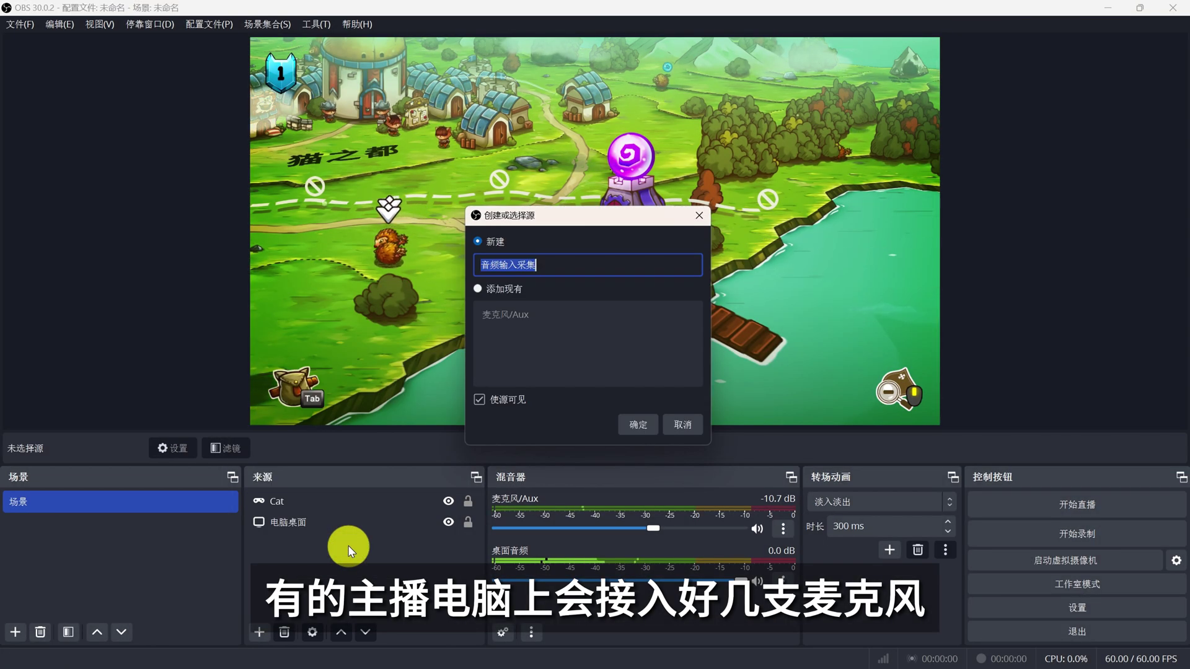
{"action": "type", "text": "麦克风1"}
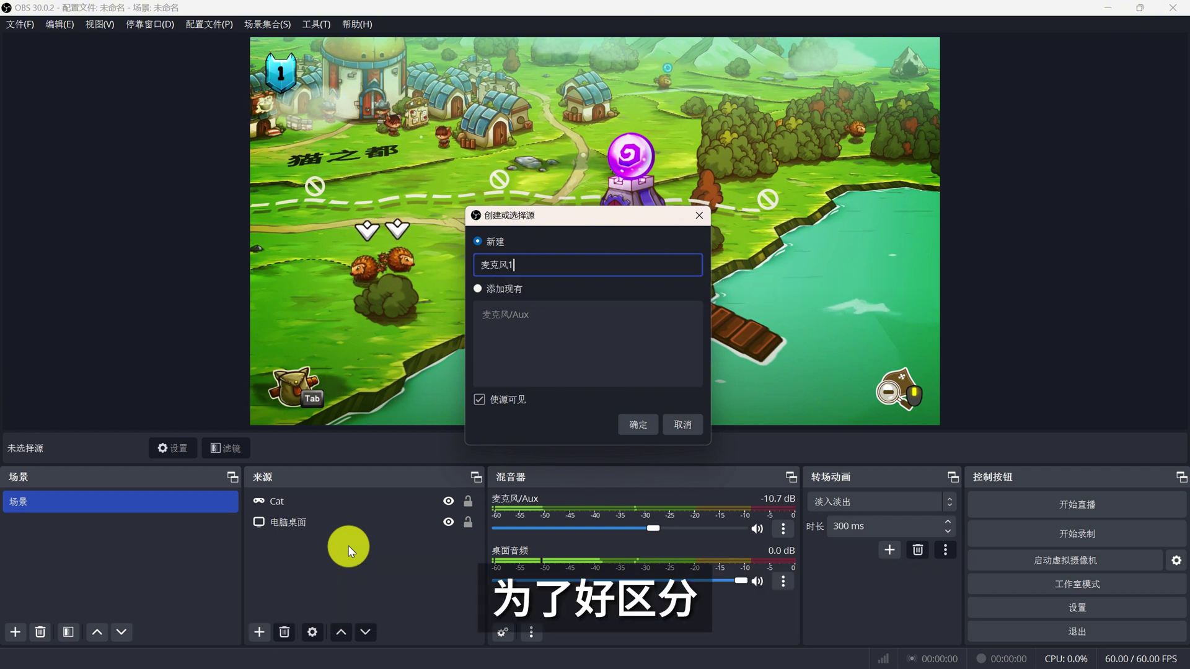
{"action": "type", "text": "hao"}
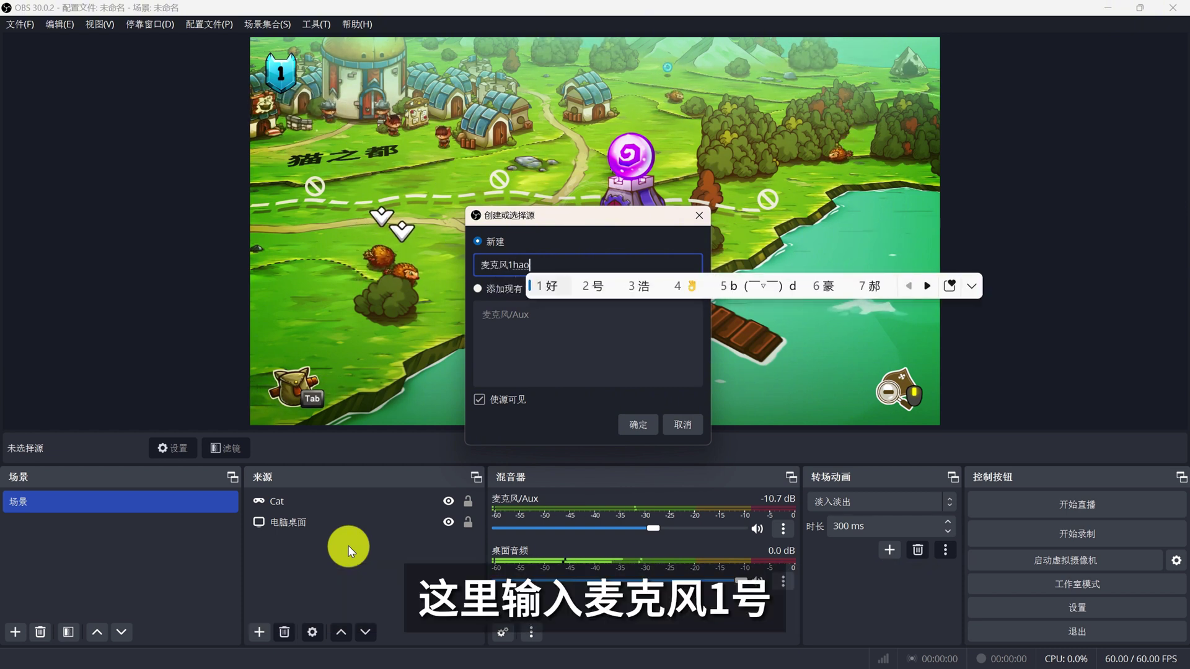
{"action": "type", "text": "2"}
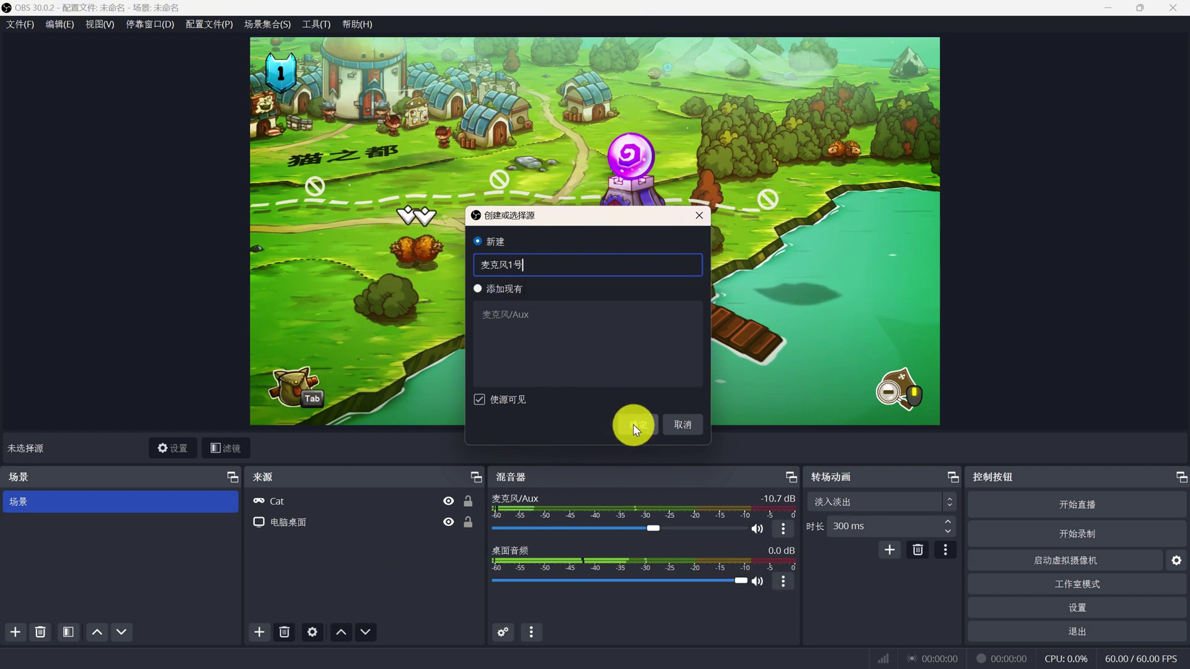
{"action": "left_click", "coordinate": [633, 424]}
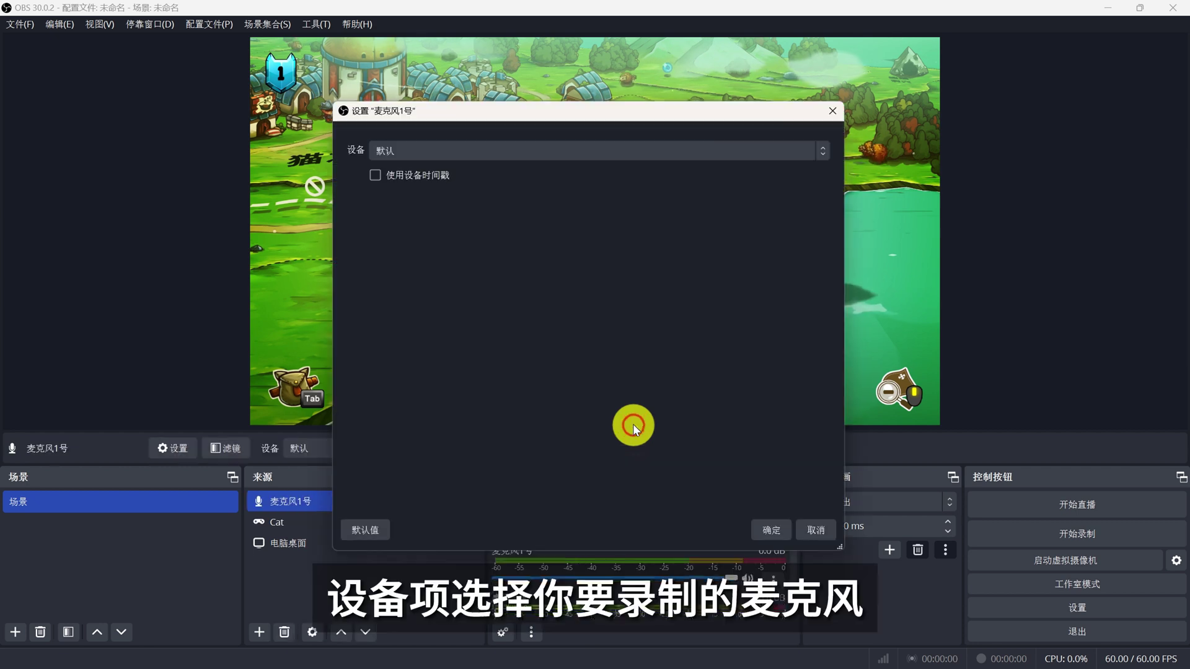
Set the device of the 麦克风1号 source to 外部麦克风 (Realtek(R) Audio) and accept its settings
{"action": "left_click", "coordinate": [752, 151]}
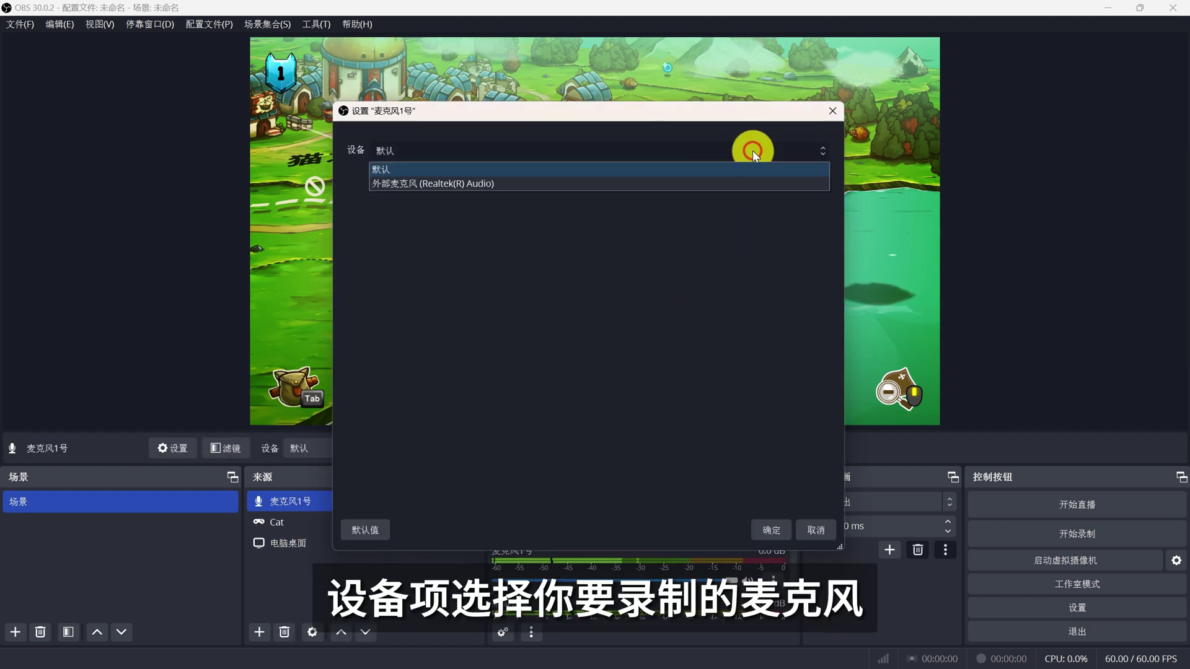
{"action": "left_click", "coordinate": [534, 180]}
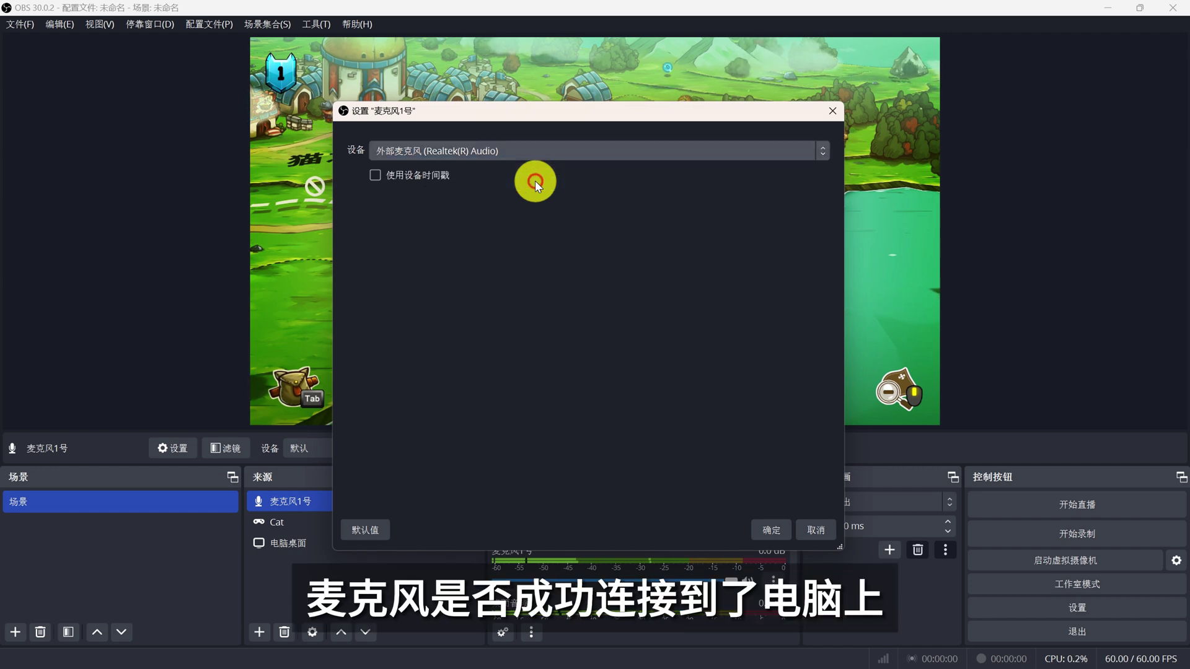
{"action": "left_click", "coordinate": [779, 531]}
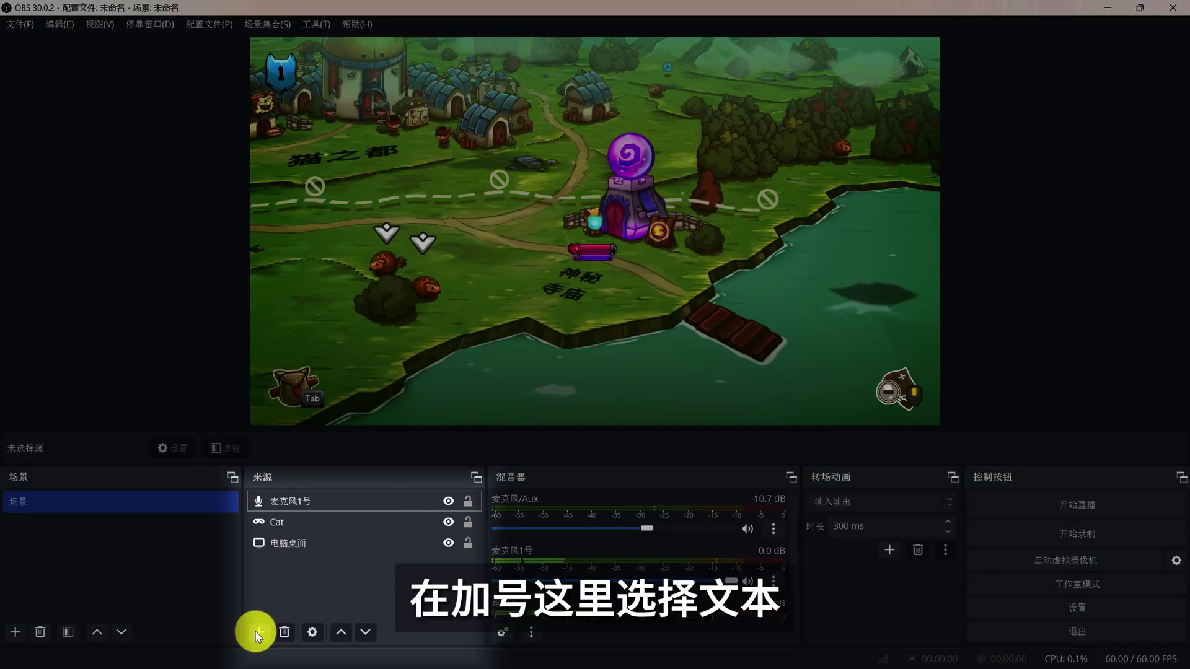
Add a new text source (文本 GDI+) named 老铁滚起来呗 to the scene
{"action": "left_click", "coordinate": [257, 632]}
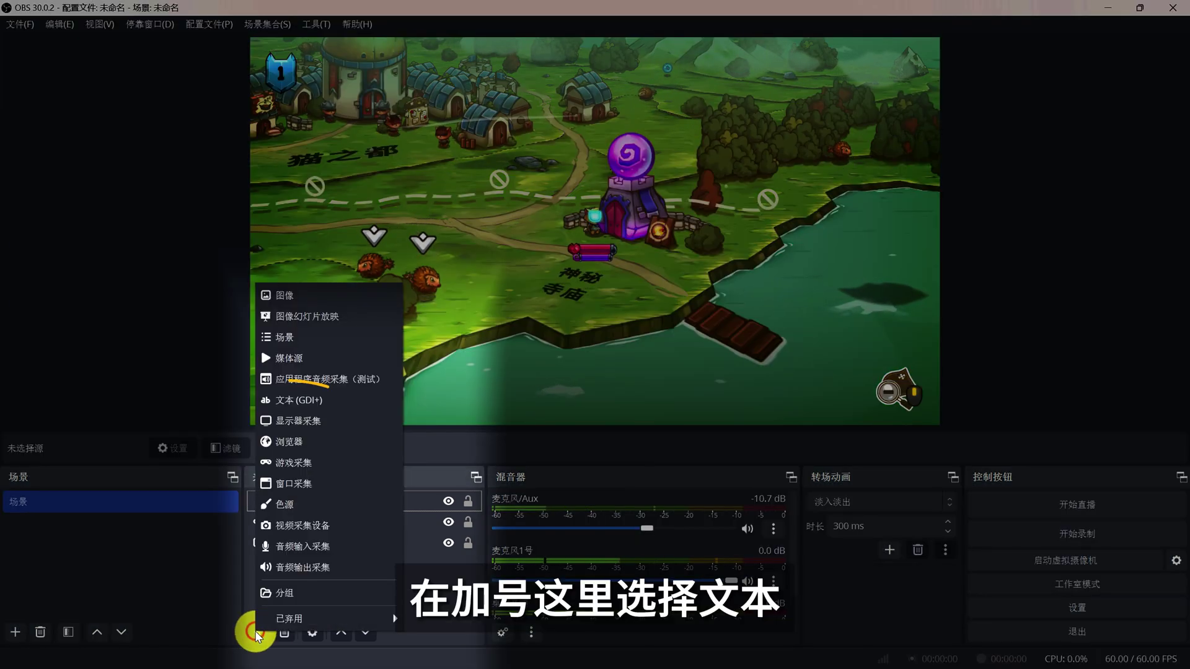
{"action": "left_click", "coordinate": [323, 400]}
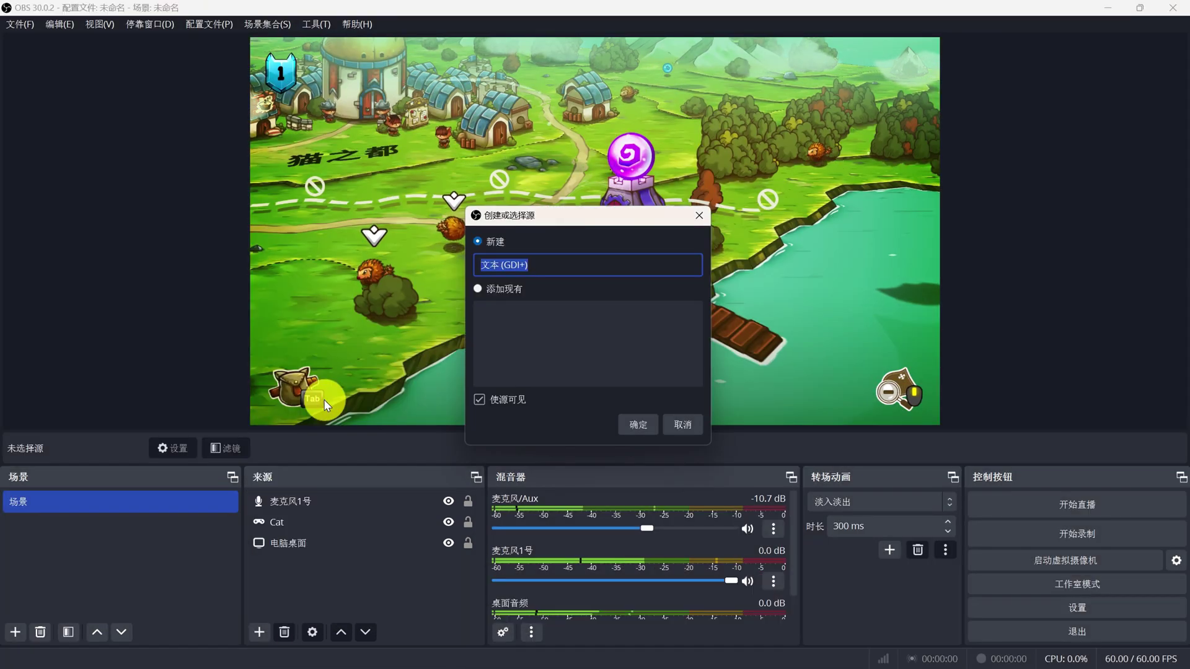
{"action": "type", "text": "lao"}
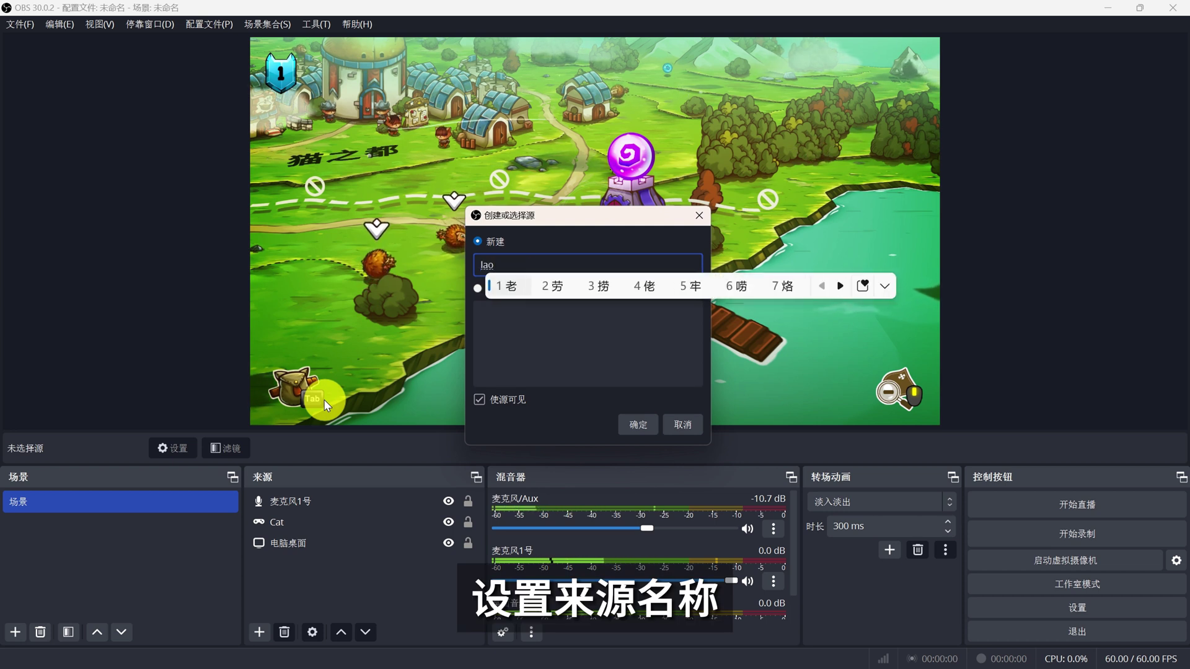
{"action": "type", "text": "tie"}
{"action": "key", "text": "space"}
{"action": "type", "text": "gunqila"}
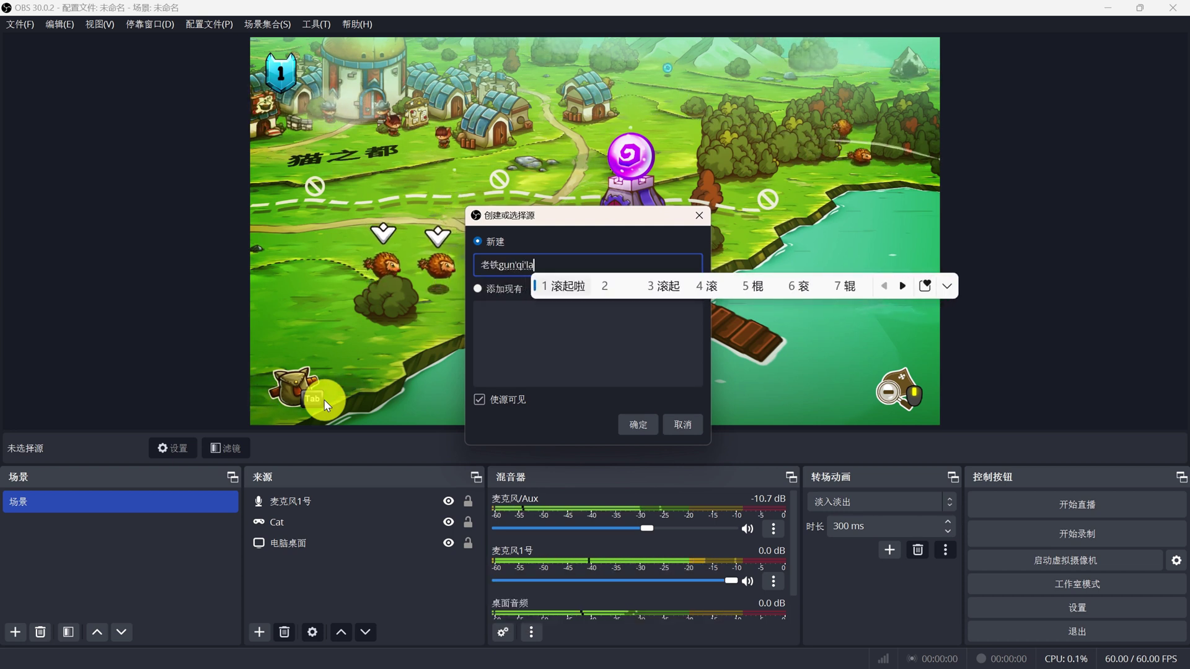
{"action": "type", "text": "ibei"}
{"action": "key", "text": "space"}
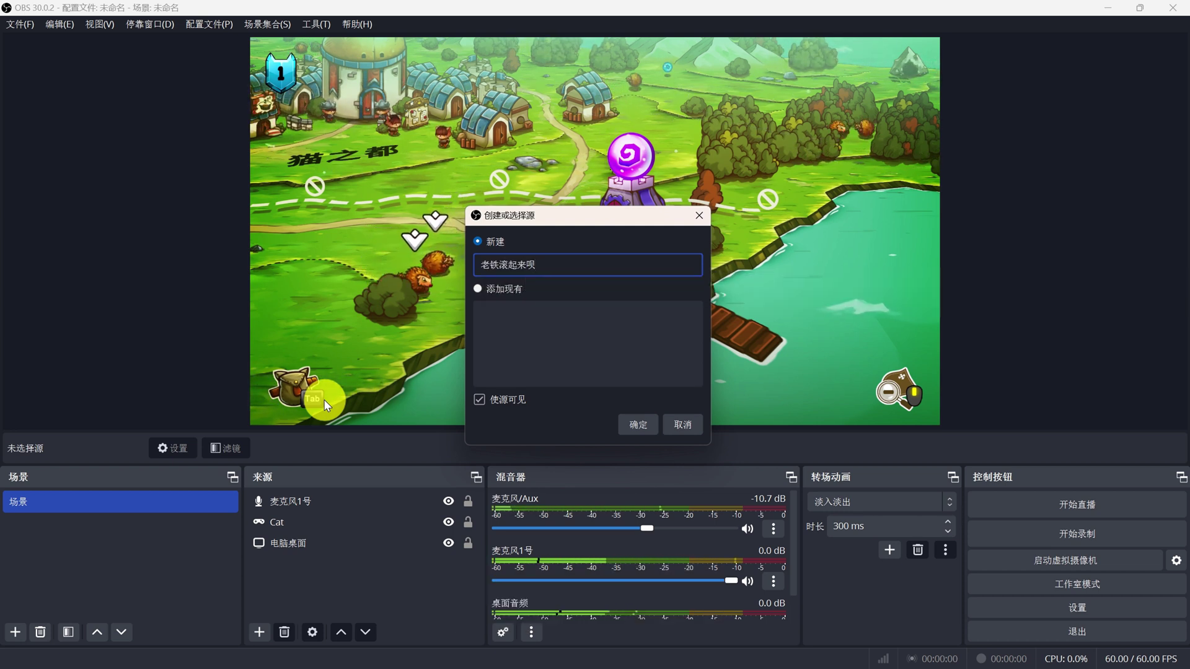
{"action": "left_click", "coordinate": [638, 434]}
Enter 老铁滚起来呗 as the text source's content, review its formatting options, and accept the settings
{"action": "left_click", "coordinate": [540, 401]}
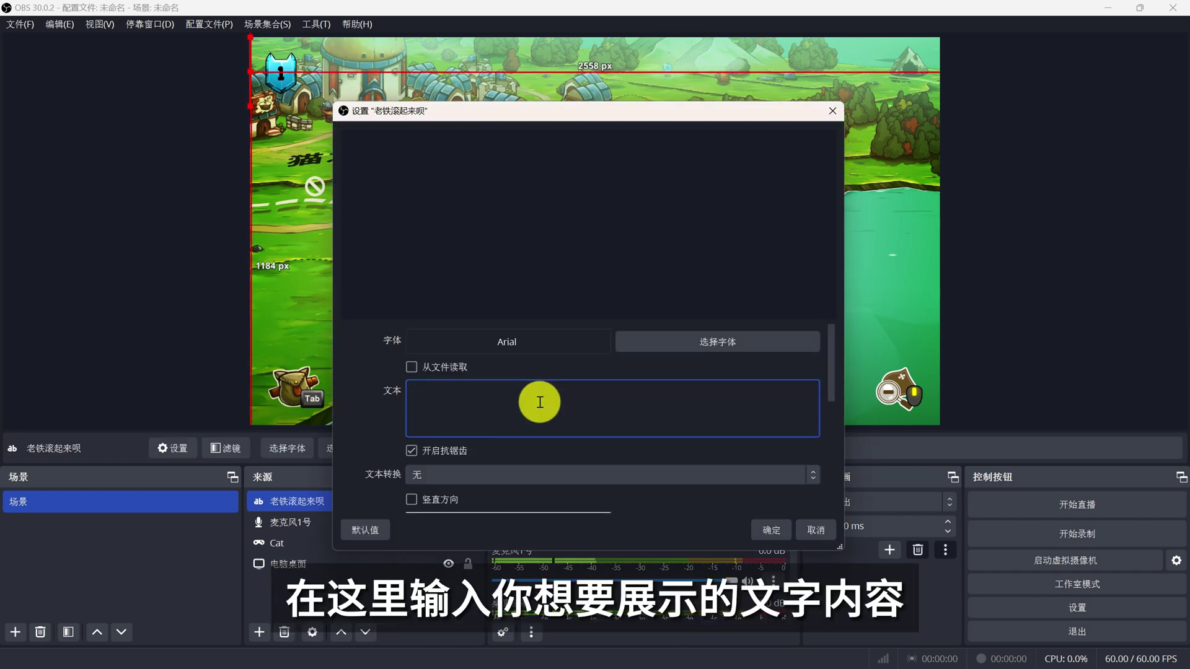
{"action": "type", "text": "laotie"}
{"action": "key", "text": "space"}
{"action": "type", "text": "gunq"}
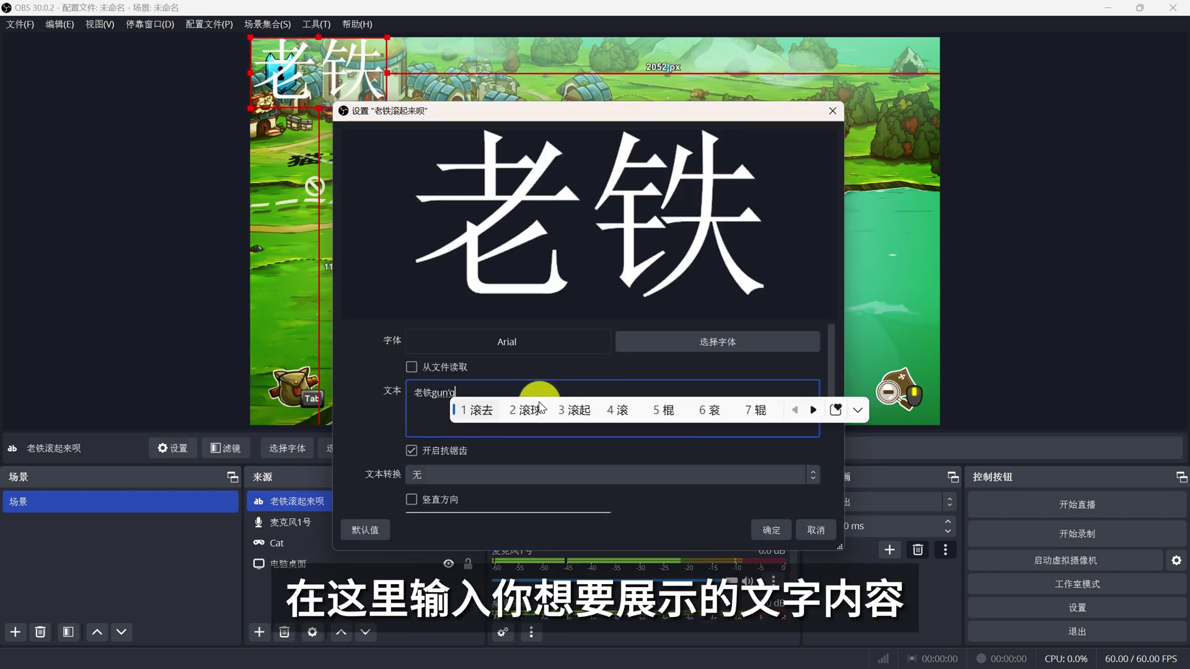
{"action": "type", "text": "ilai"}
{"action": "key", "text": "space"}
{"action": "type", "text": "bei"}
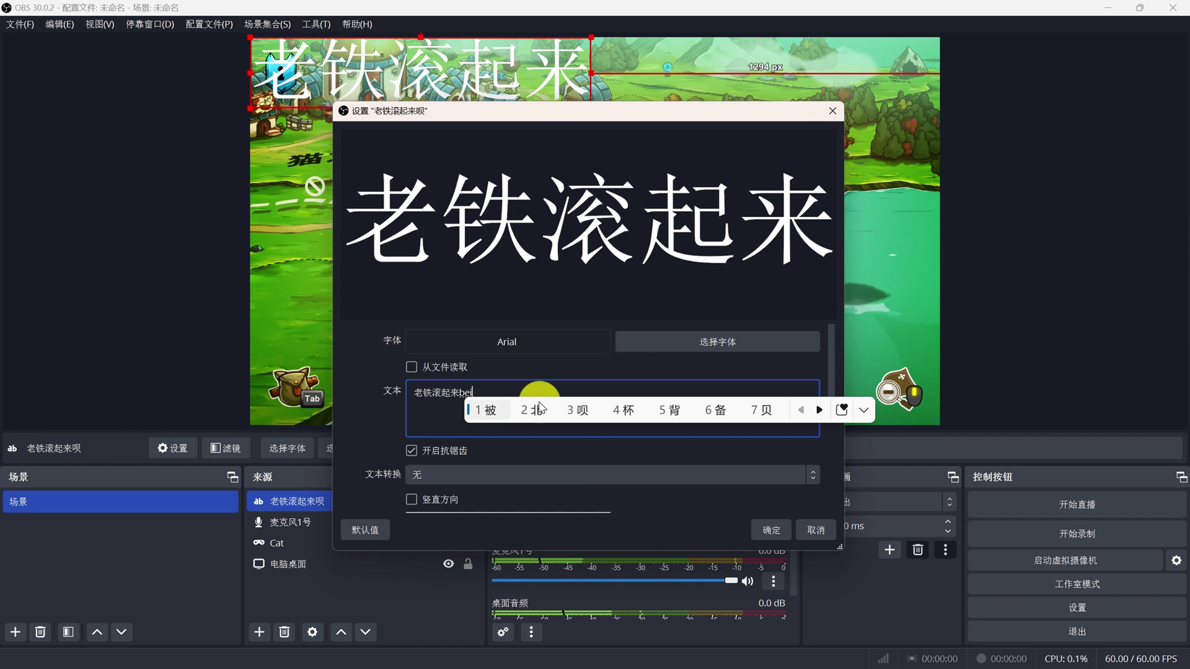
{"action": "type", "text": "3"}
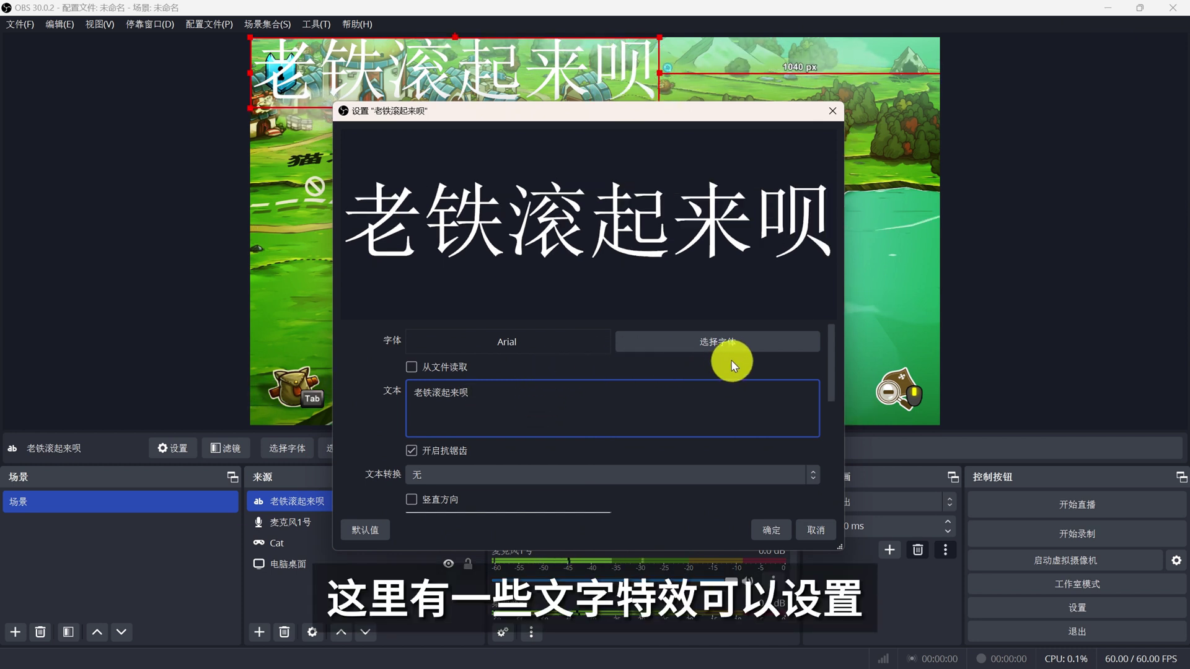
{"action": "scroll", "coordinate": [727, 404], "scroll_direction": "down", "scroll_amount": 3}
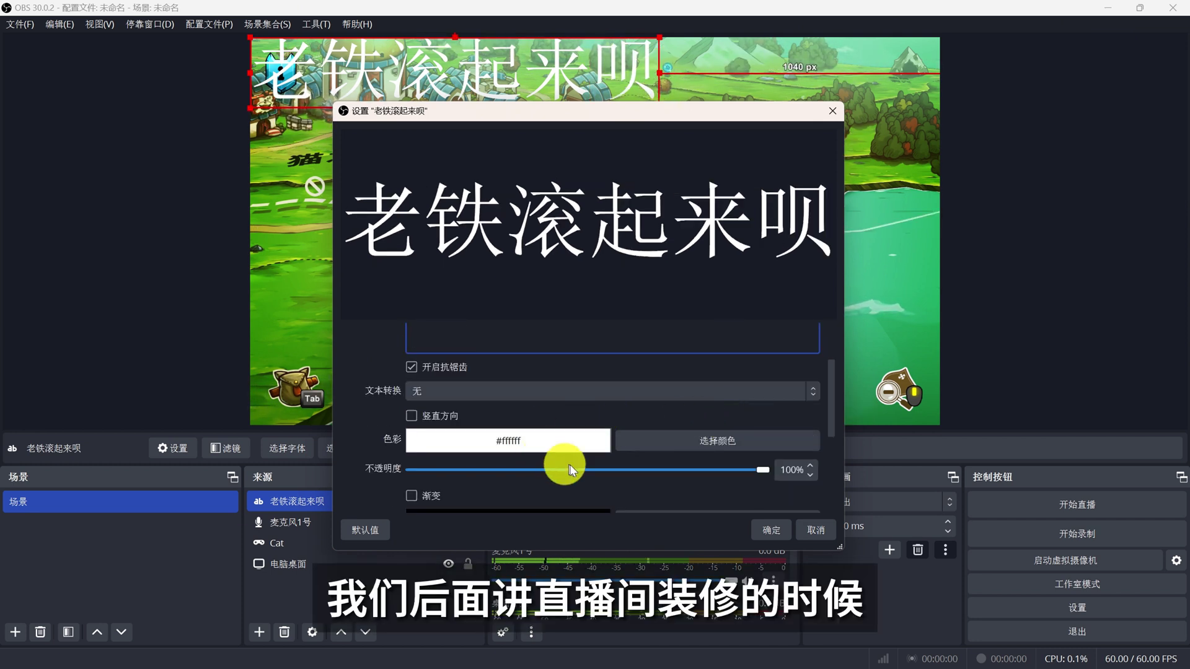
{"action": "scroll", "coordinate": [619, 462], "scroll_direction": "down", "scroll_amount": 2}
{"action": "scroll", "coordinate": [617, 456], "scroll_direction": "down", "scroll_amount": 1}
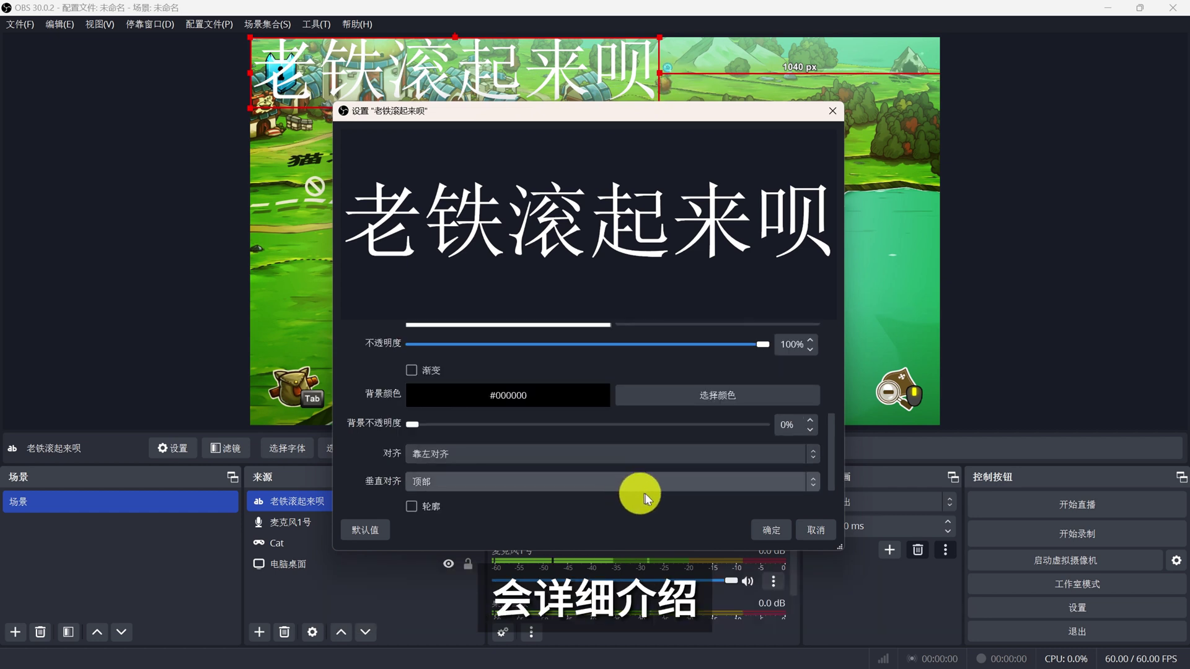
{"action": "left_click", "coordinate": [748, 531]}
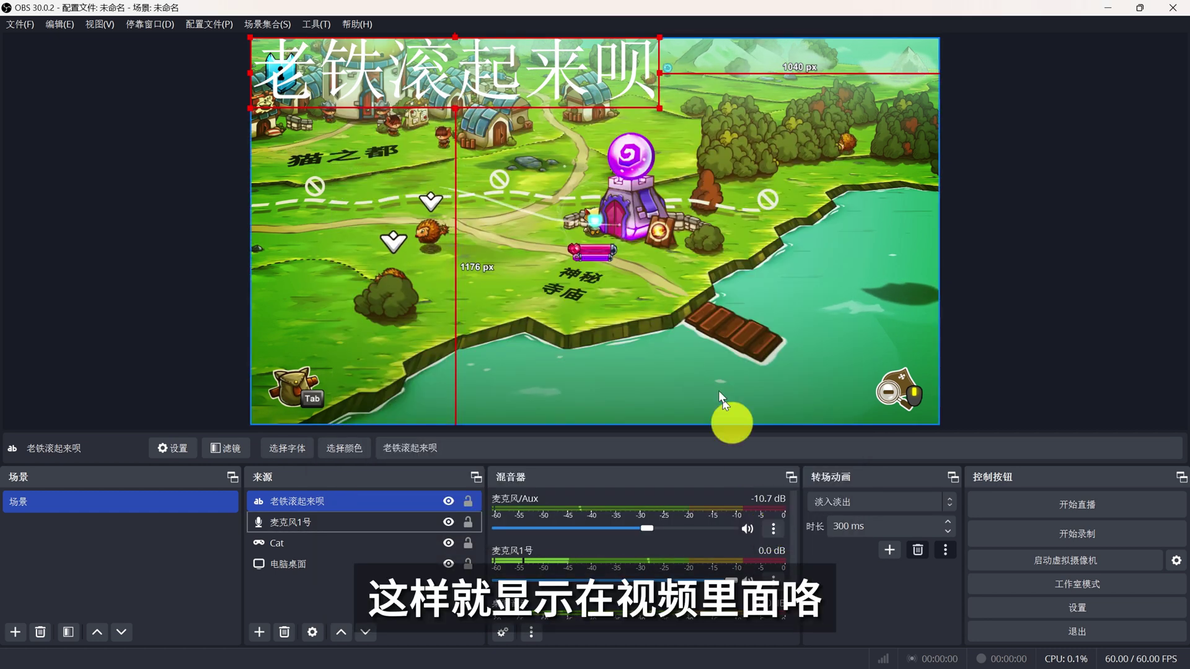
Move the 老铁滚起来呗 text to the lower middle of the video canvas and deselect it
{"action": "left_click_drag", "start_coordinate": [432, 77], "coordinate": [612, 379]}
{"action": "left_click", "coordinate": [804, 292]}
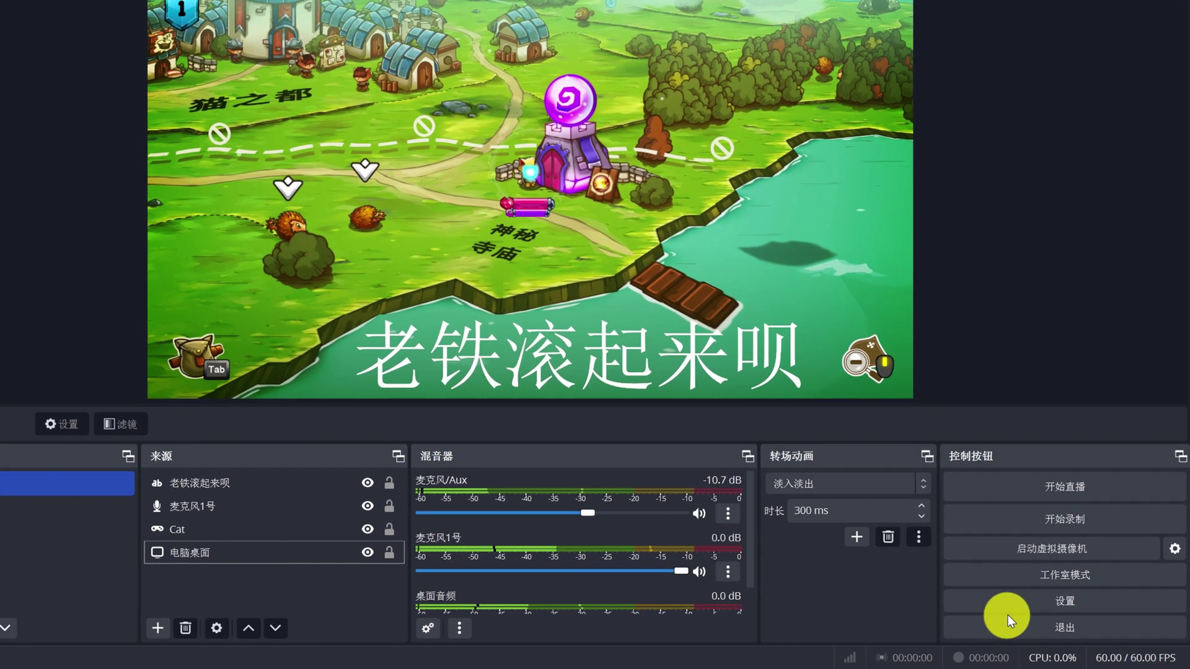
Open the video settings, review the preset base resolutions, and set the base (canvas) resolution to 3840x2160
{"action": "left_click", "coordinate": [1010, 601]}
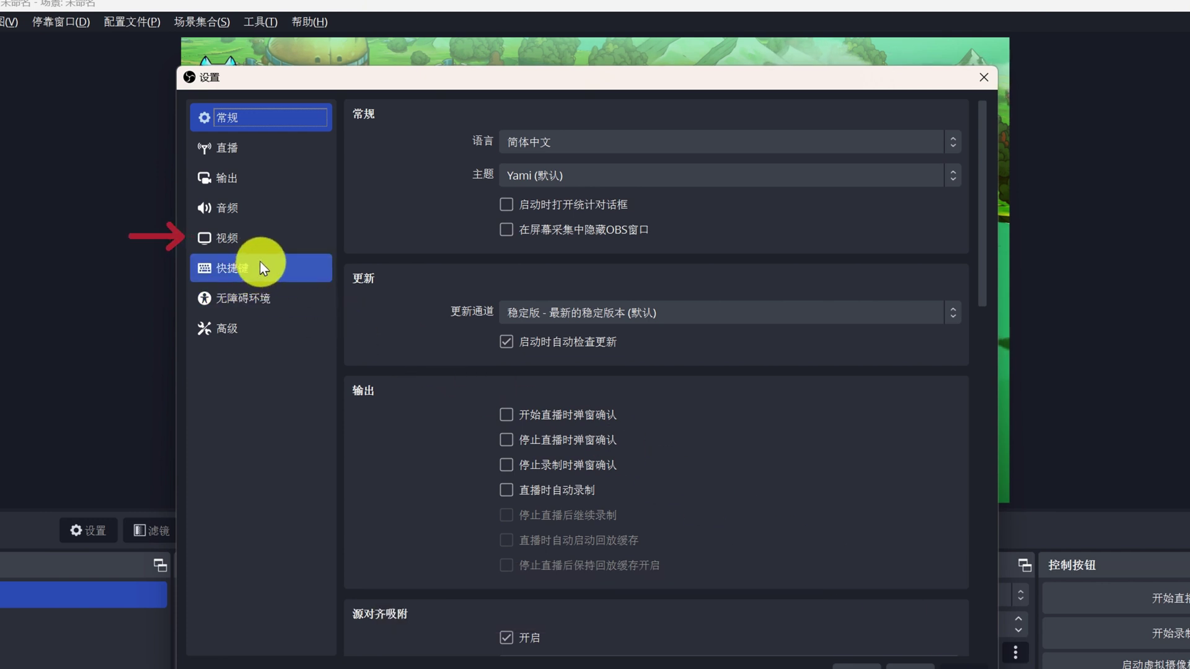
{"action": "left_click", "coordinate": [239, 237]}
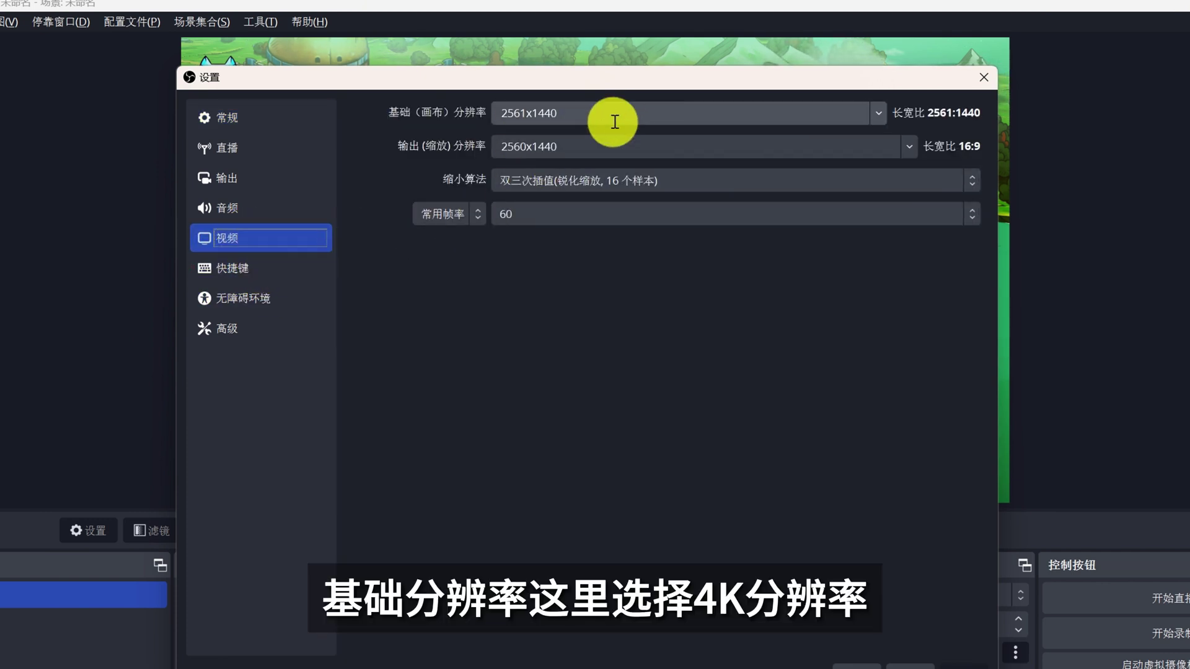
{"action": "left_click", "coordinate": [878, 113]}
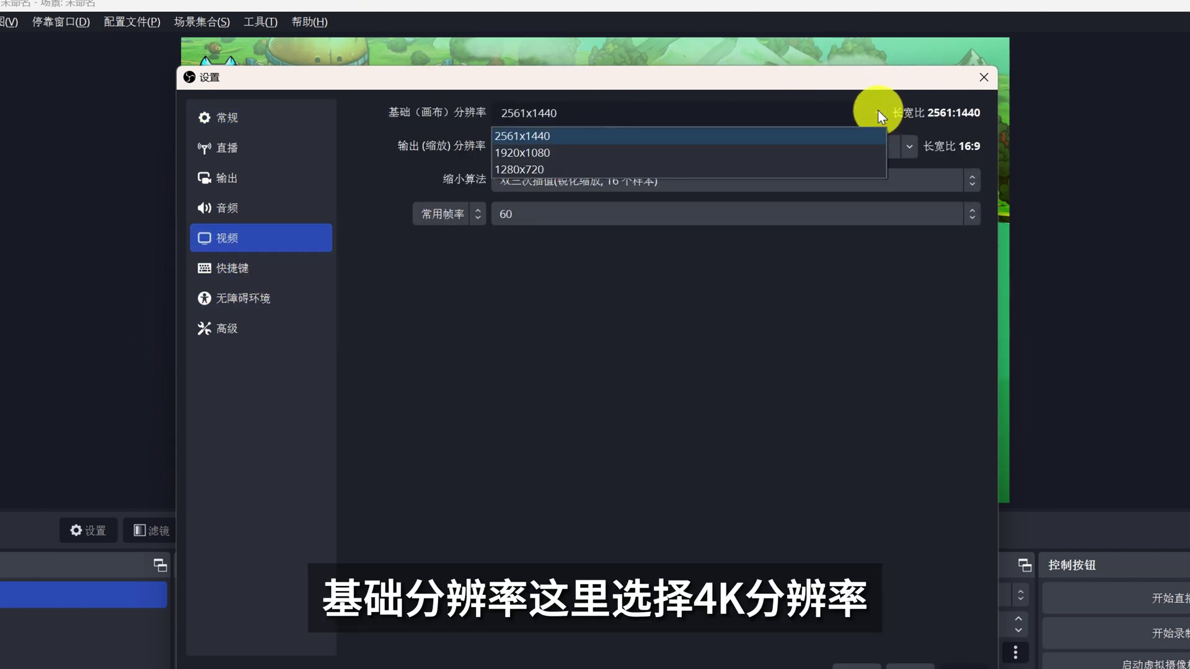
{"action": "left_click", "coordinate": [766, 131]}
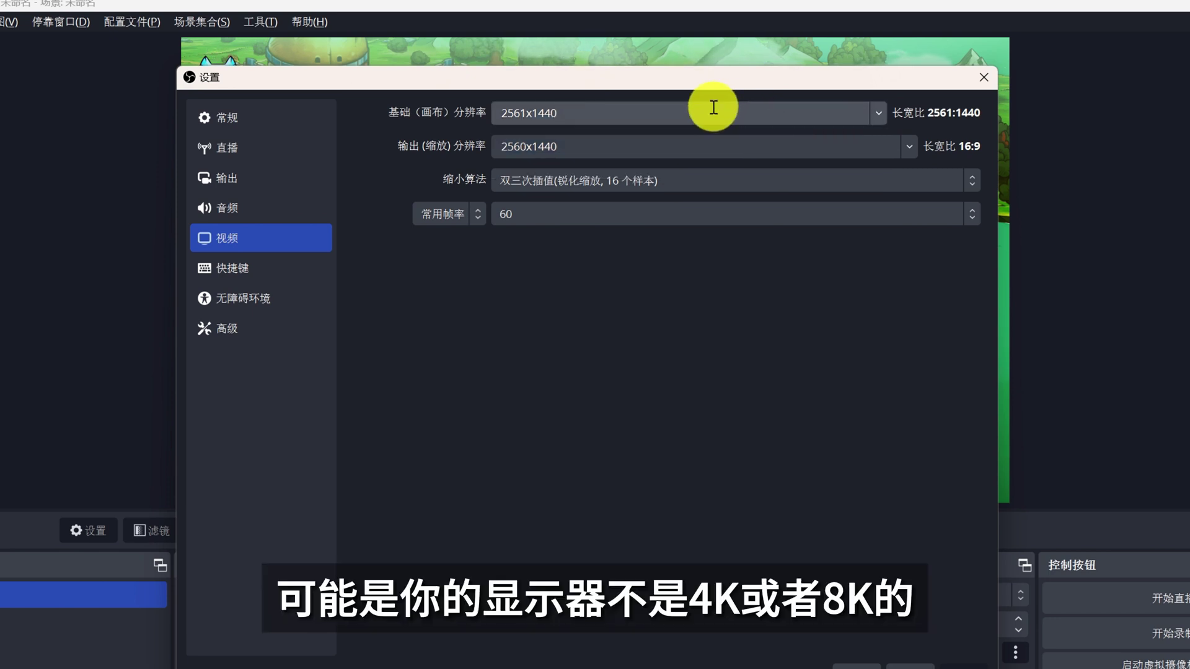
{"action": "left_click", "coordinate": [879, 112]}
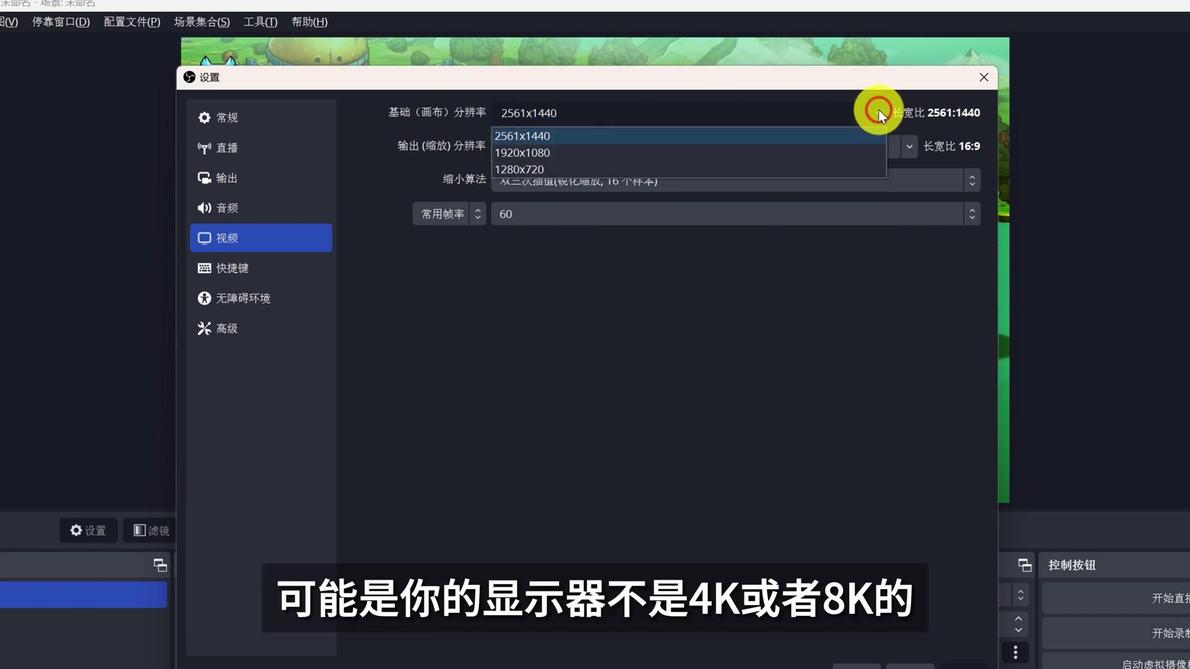
{"action": "left_click", "coordinate": [597, 135]}
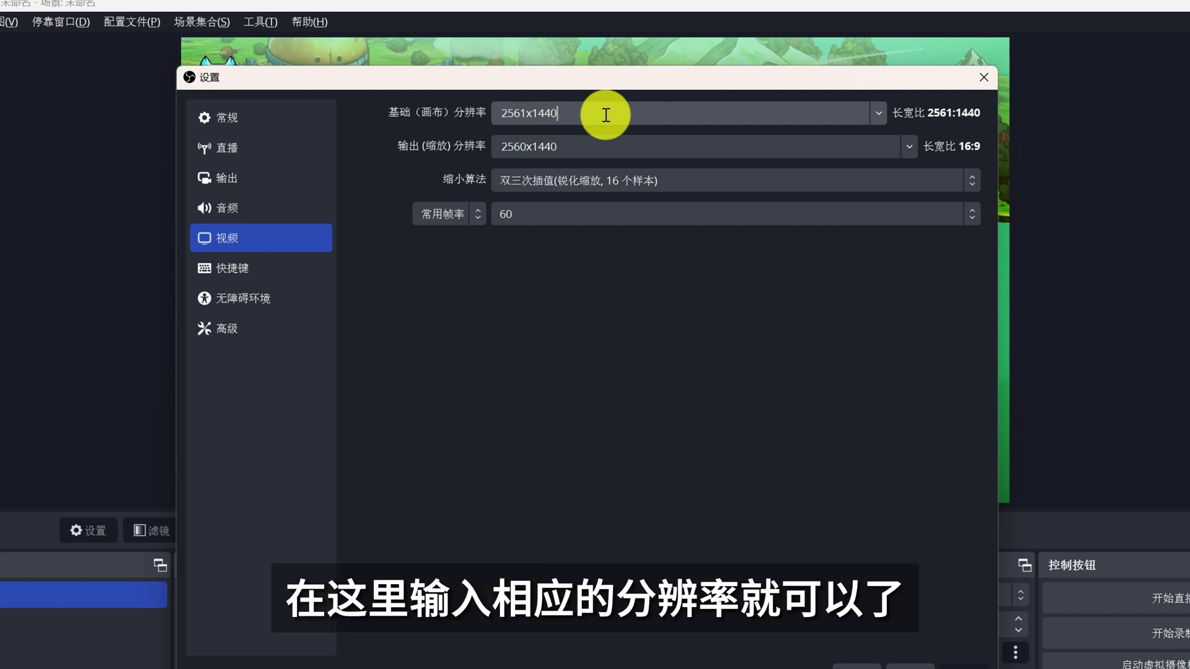
{"action": "double_click", "coordinate": [605, 114]}
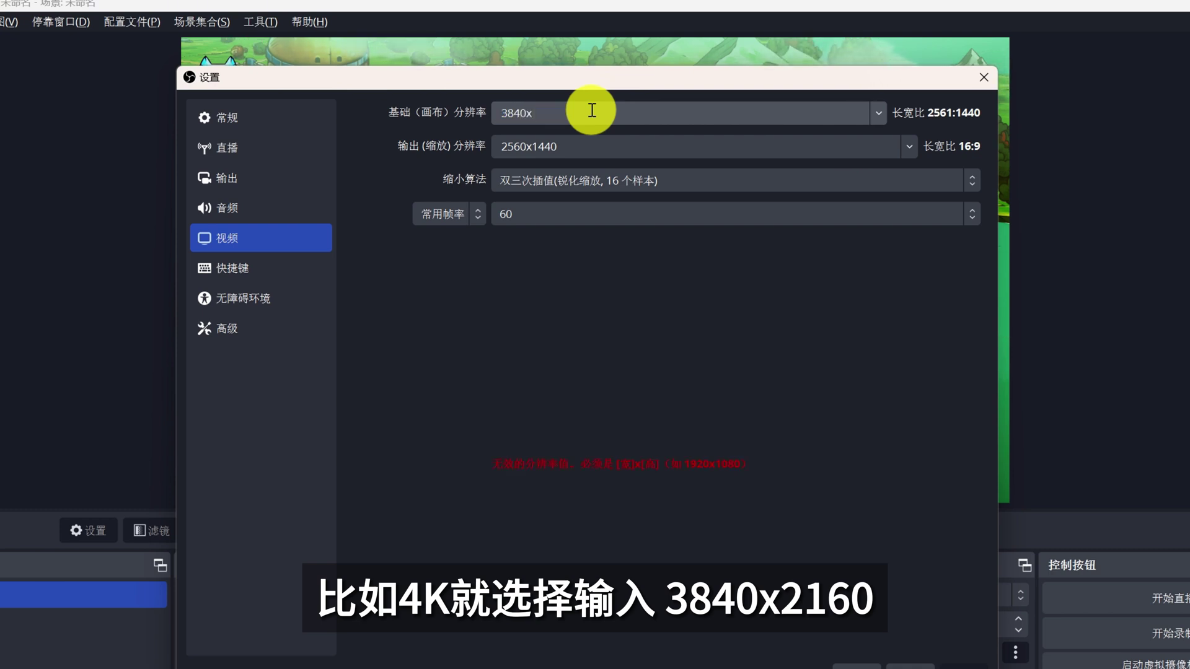
{"action": "type", "text": "3840x21"}
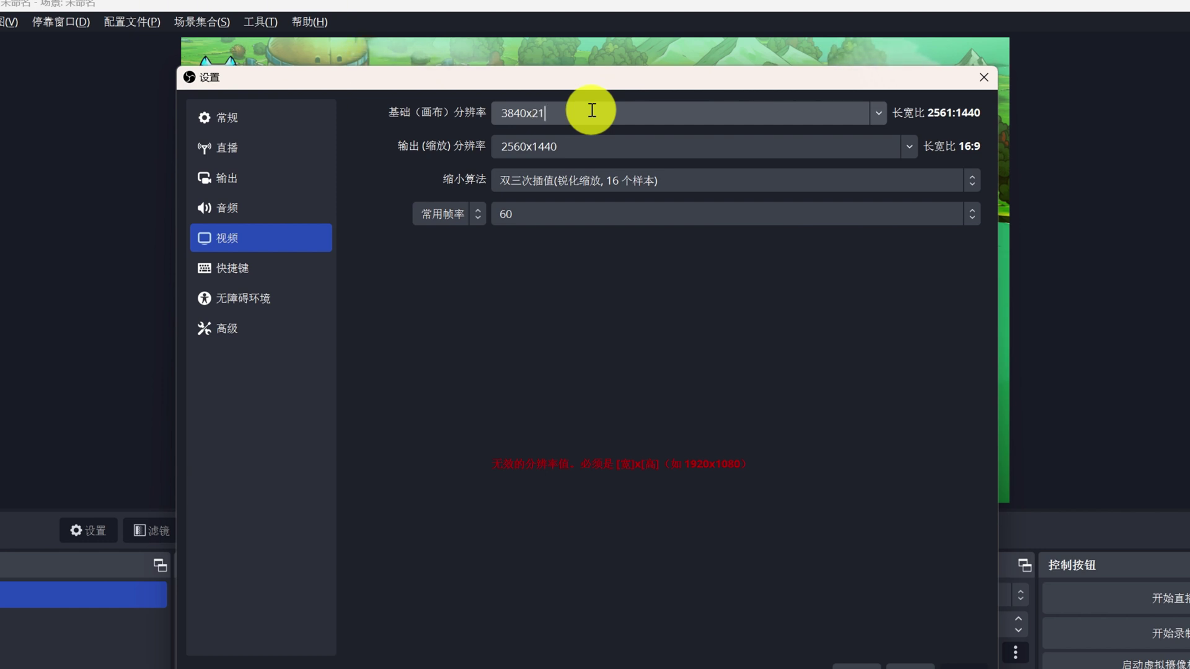
{"action": "type", "text": "60"}
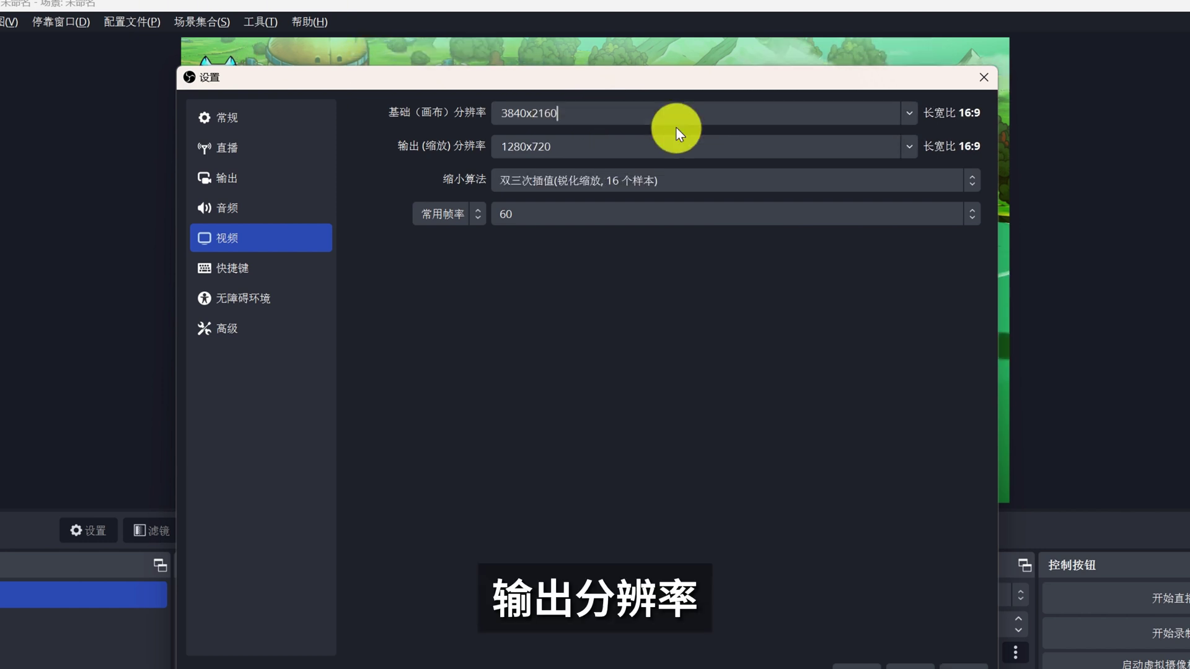
Set the output (scaled) resolution to 3840x2160 and the common frame rate to 30
{"action": "left_click", "coordinate": [909, 146]}
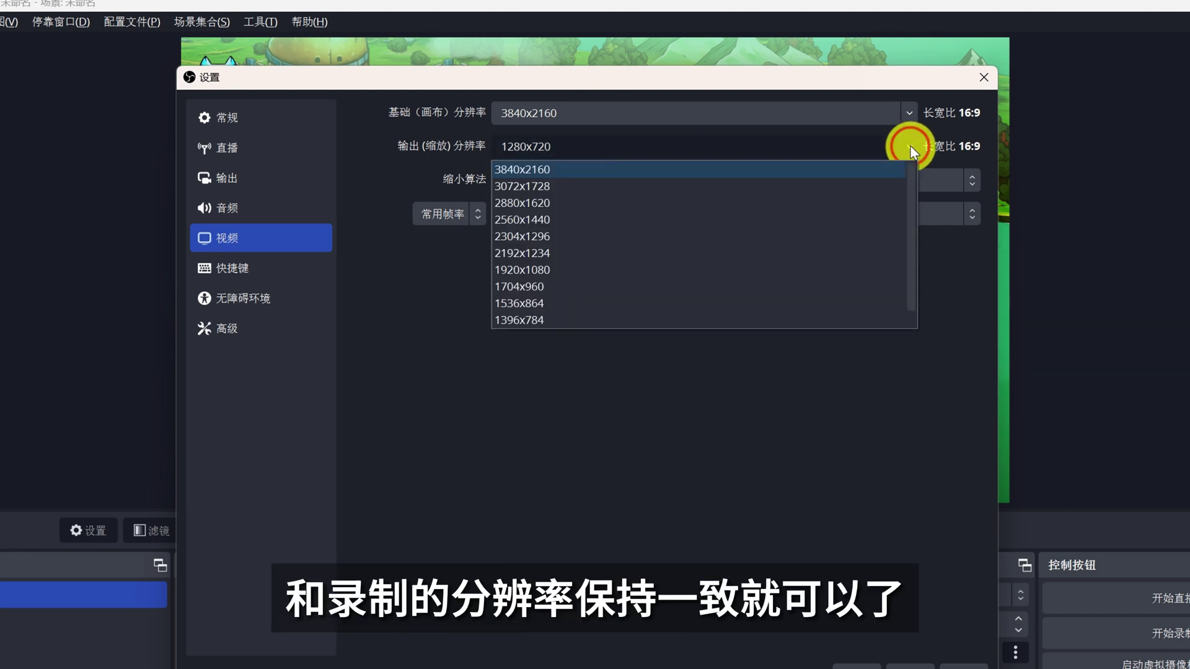
{"action": "left_click", "coordinate": [738, 168]}
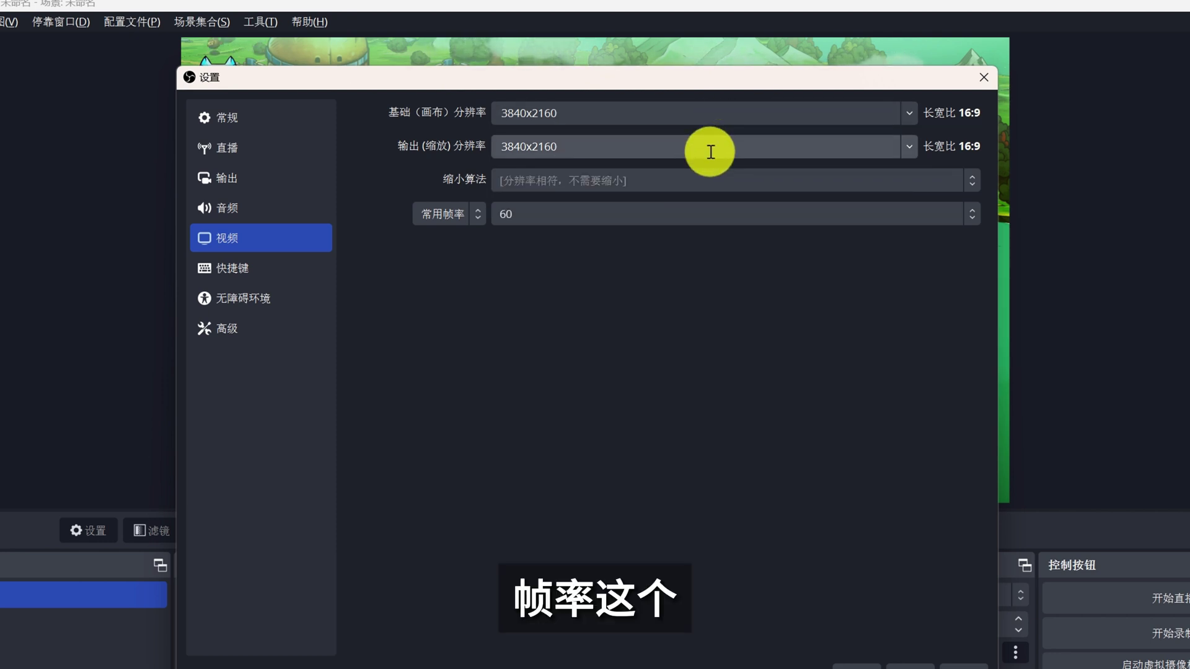
{"action": "left_click", "coordinate": [806, 215]}
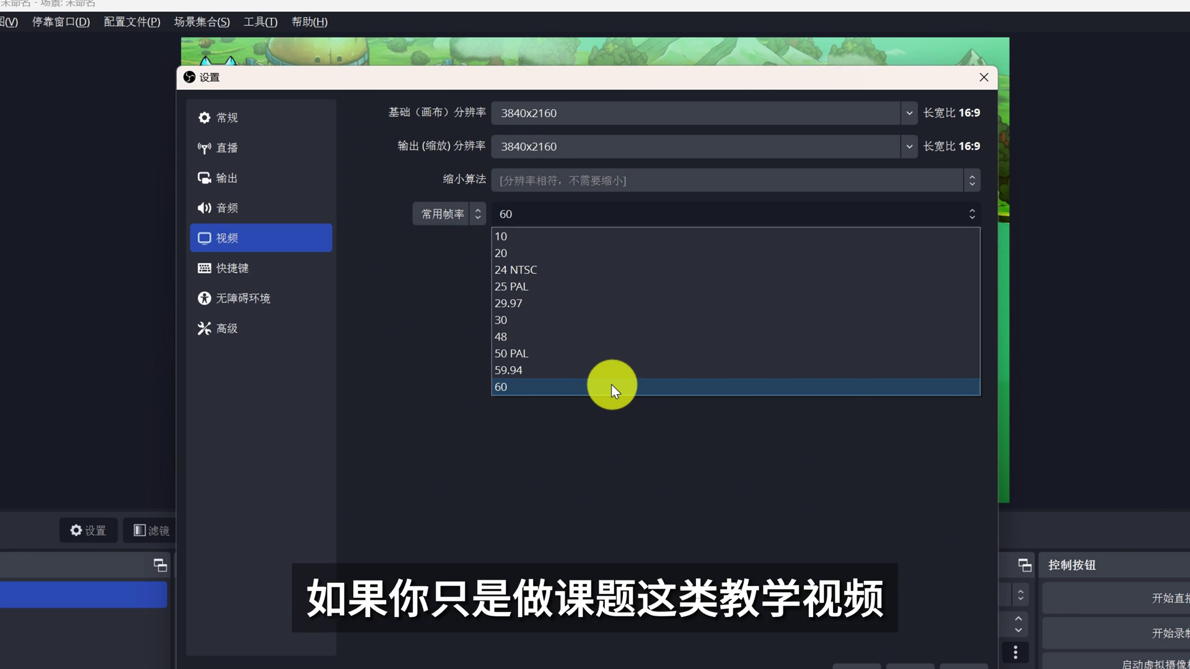
{"action": "left_click", "coordinate": [626, 322]}
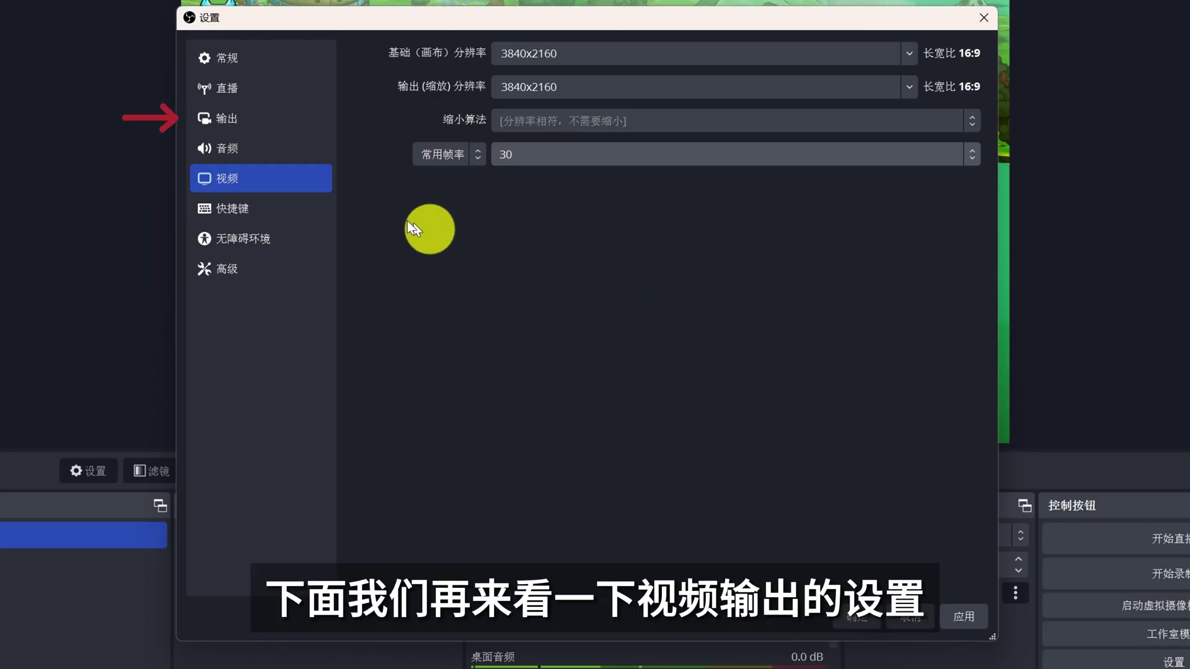
In the output settings, review the recording path and set the recording quality to 与串流画质相同
{"action": "left_click", "coordinate": [243, 118]}
{"action": "left_click", "coordinate": [685, 355]}
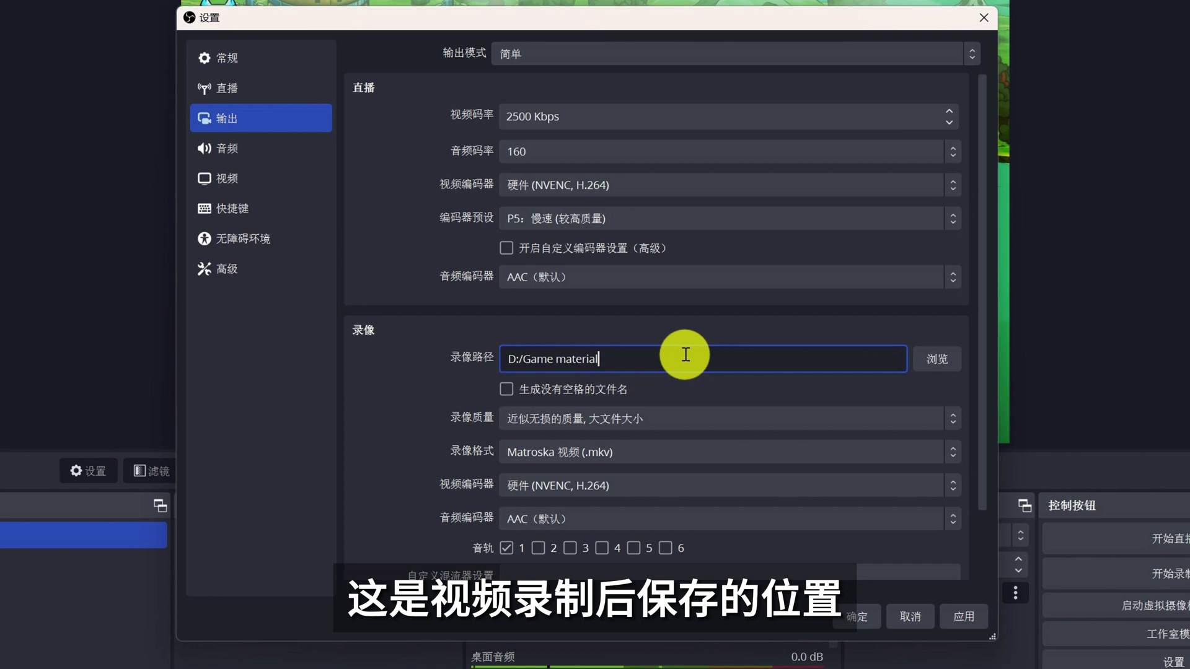
{"action": "left_click", "coordinate": [715, 415]}
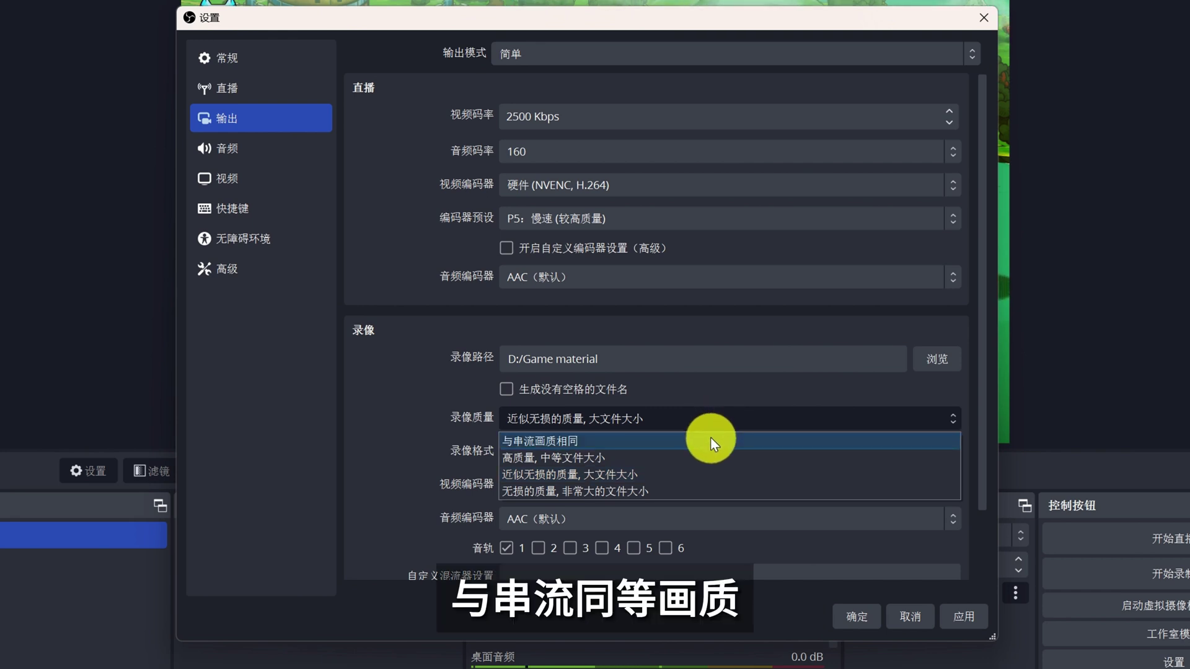
{"action": "left_click", "coordinate": [712, 440]}
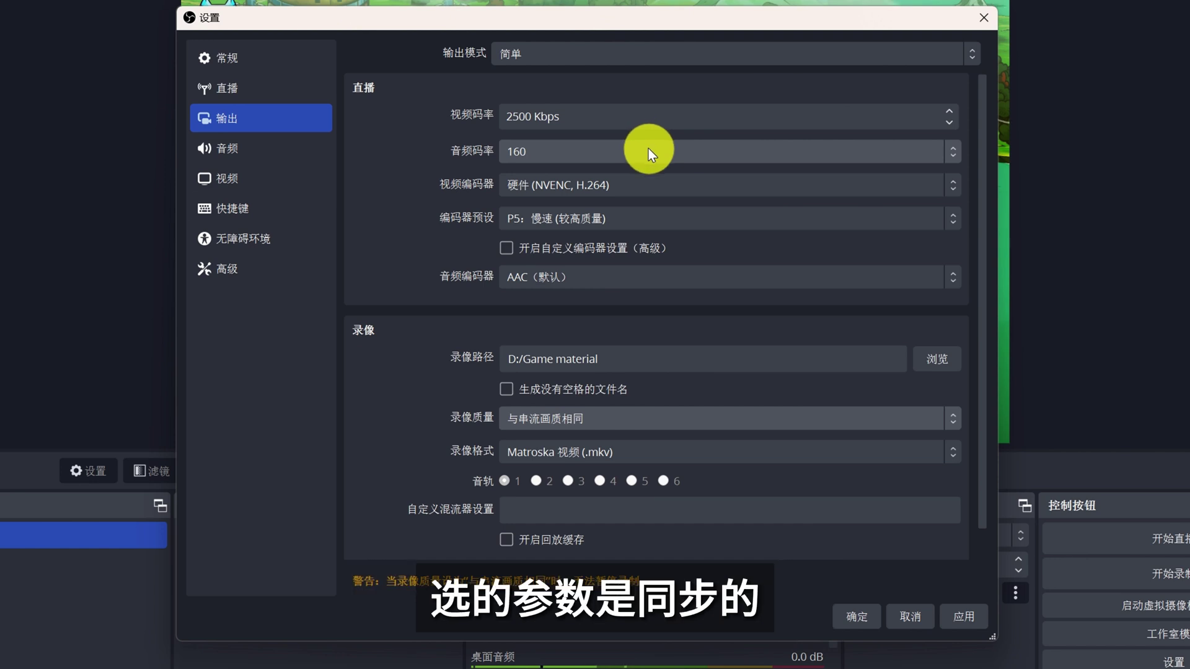
Try the recording quality 无损的质量, 非常大的文件大小 and decline the use of lossless quality
{"action": "left_click", "coordinate": [664, 424]}
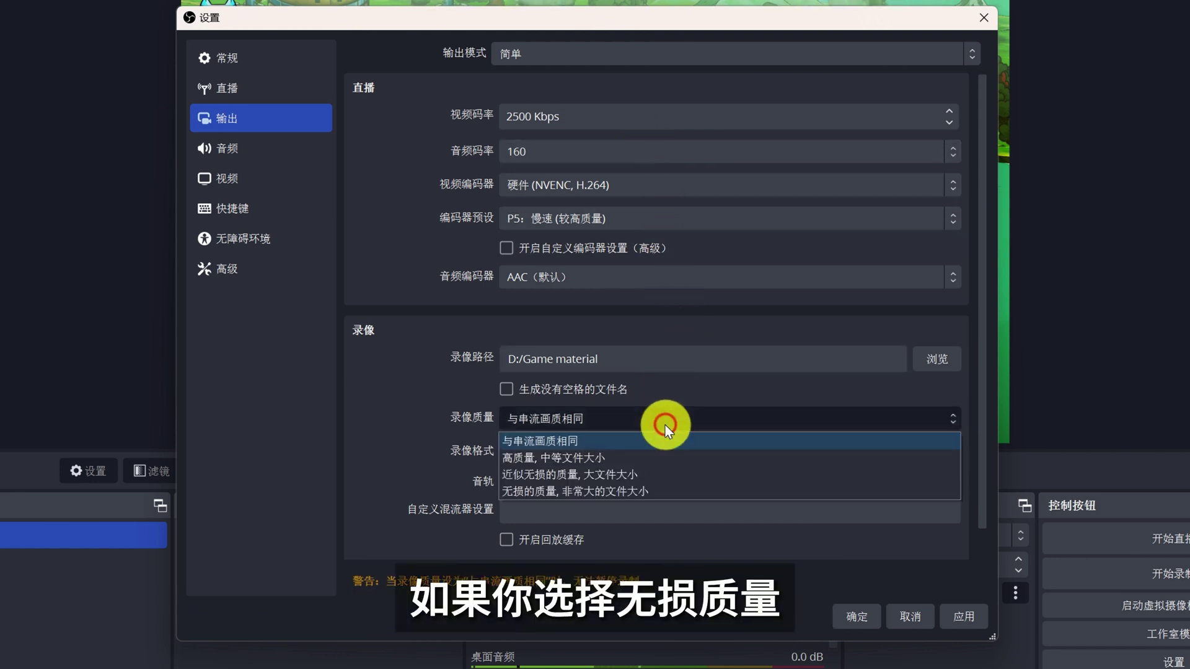
{"action": "left_click", "coordinate": [666, 493]}
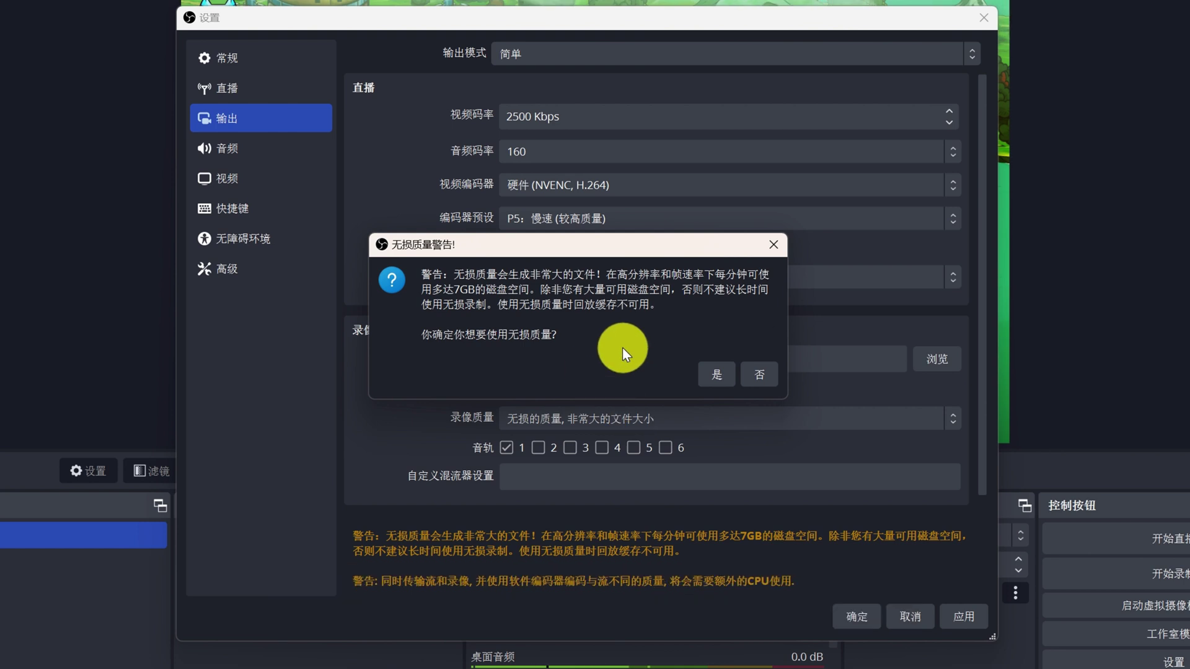
{"action": "left_click", "coordinate": [758, 371]}
Set the recording quality to 近似无损的质量, 大文件大小 and the recording's video encoder to 硬件 (NVENC, H.264)
{"action": "left_click", "coordinate": [726, 416]}
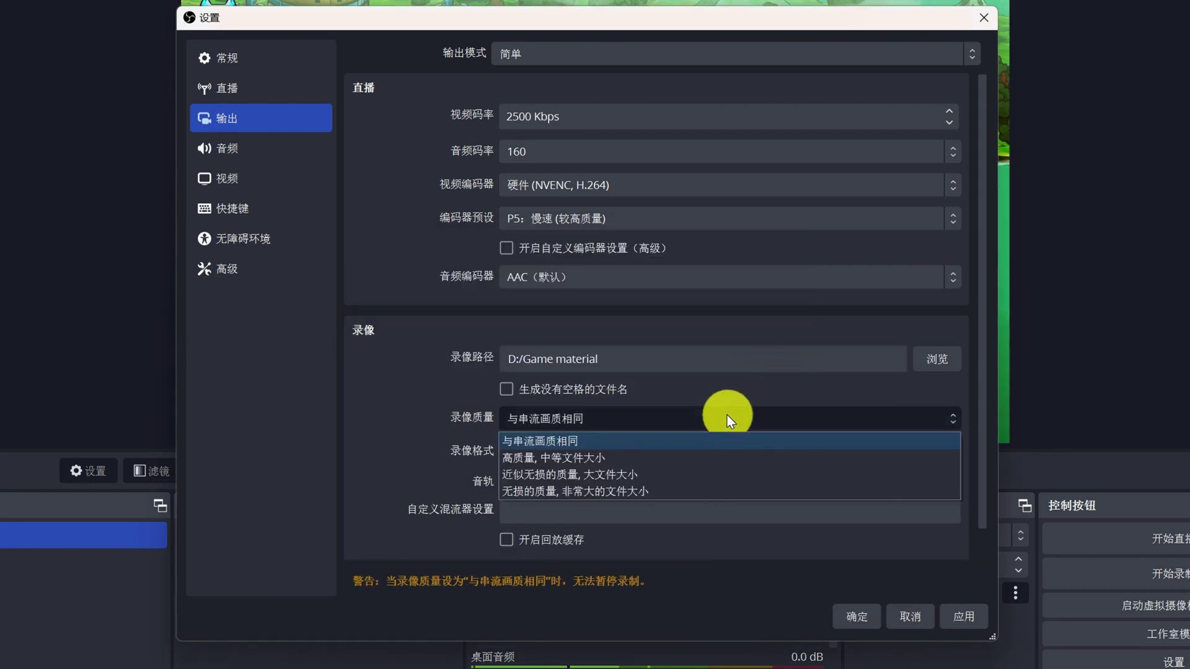
{"action": "left_click", "coordinate": [691, 474]}
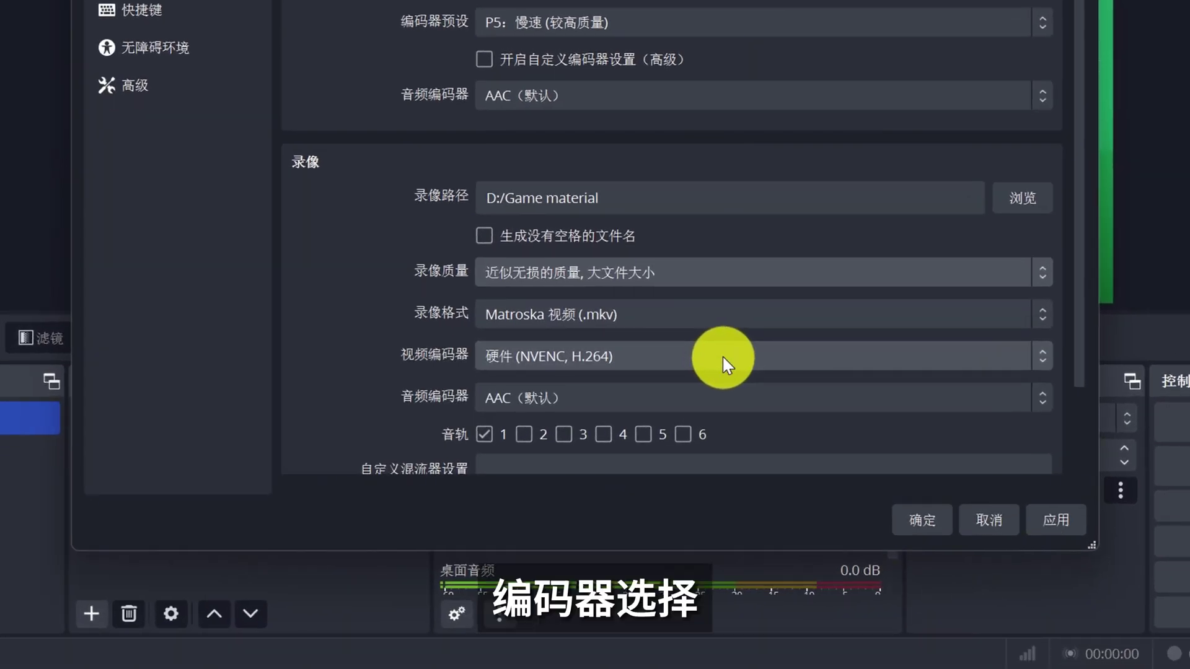
{"action": "left_click", "coordinate": [696, 484]}
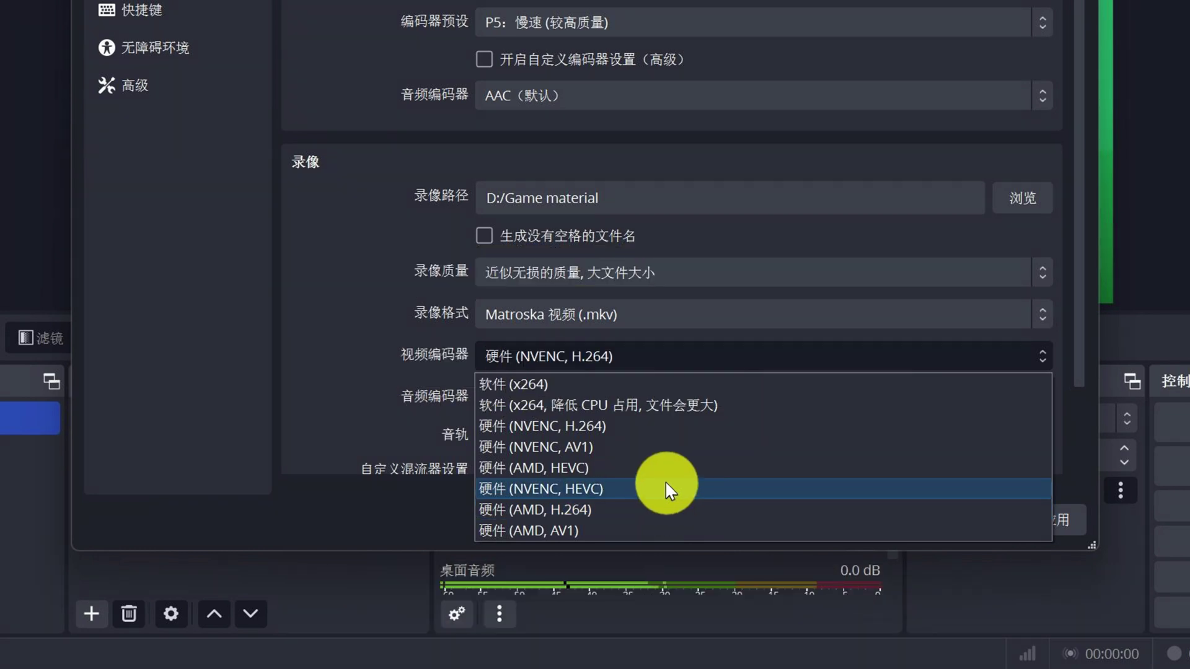
{"action": "left_click", "coordinate": [681, 426]}
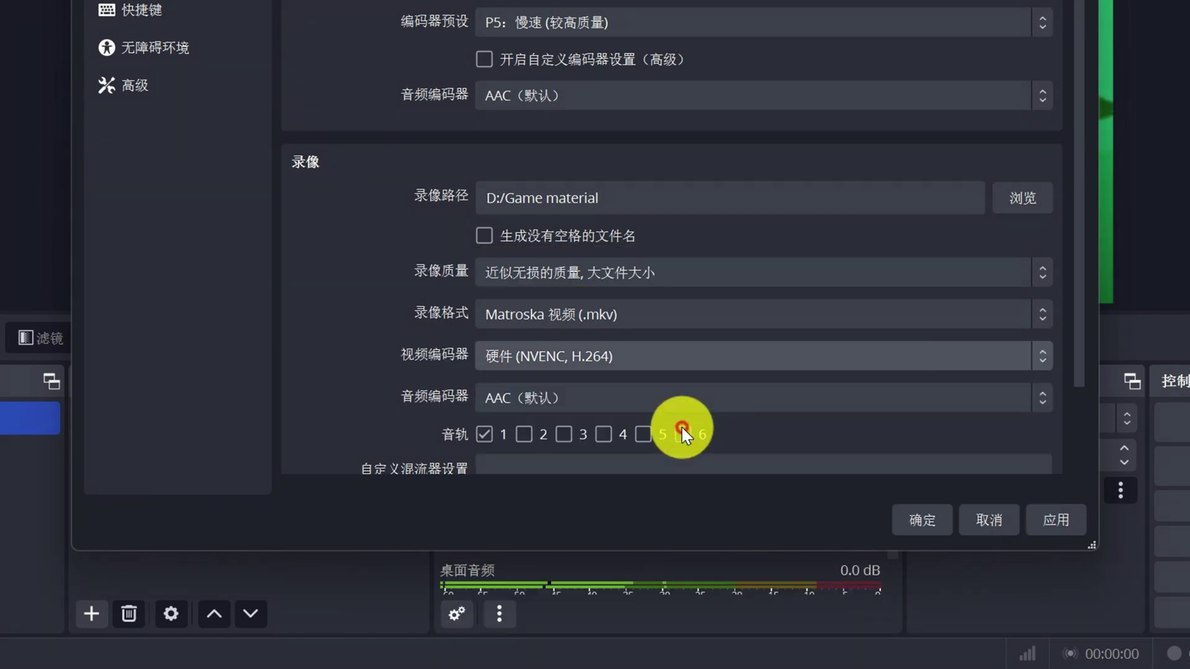
Choose Matroska 视频 (.mkv) as the recording format, apply the settings and close them
{"action": "left_click", "coordinate": [673, 314]}
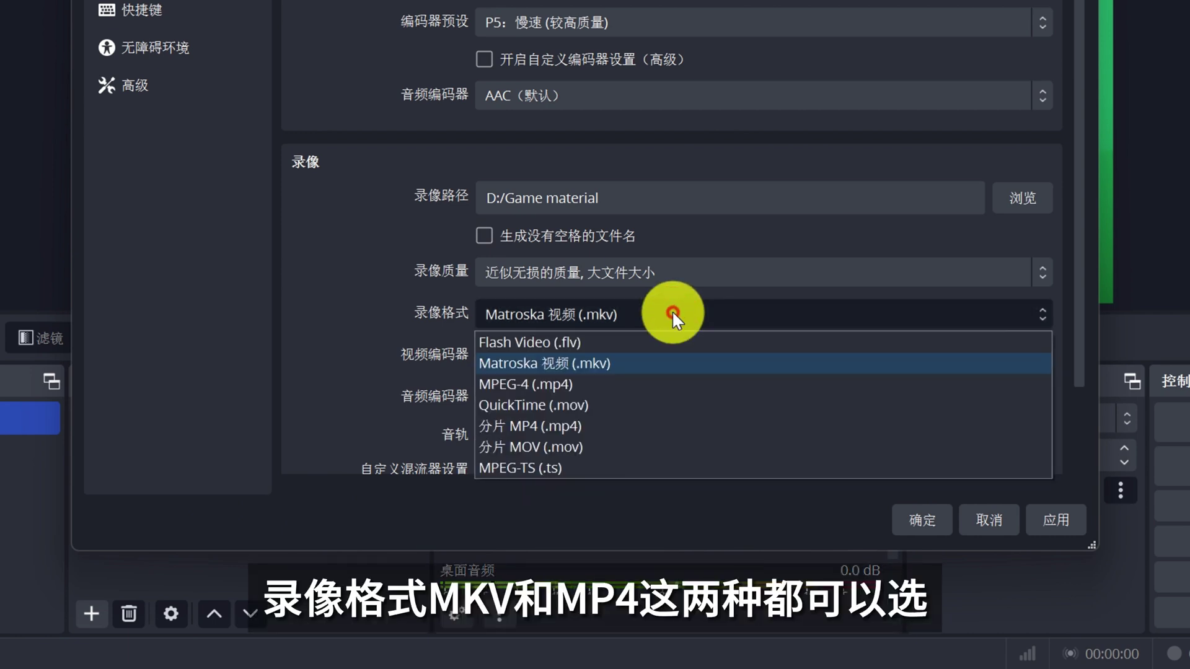
{"action": "left_click", "coordinate": [689, 363]}
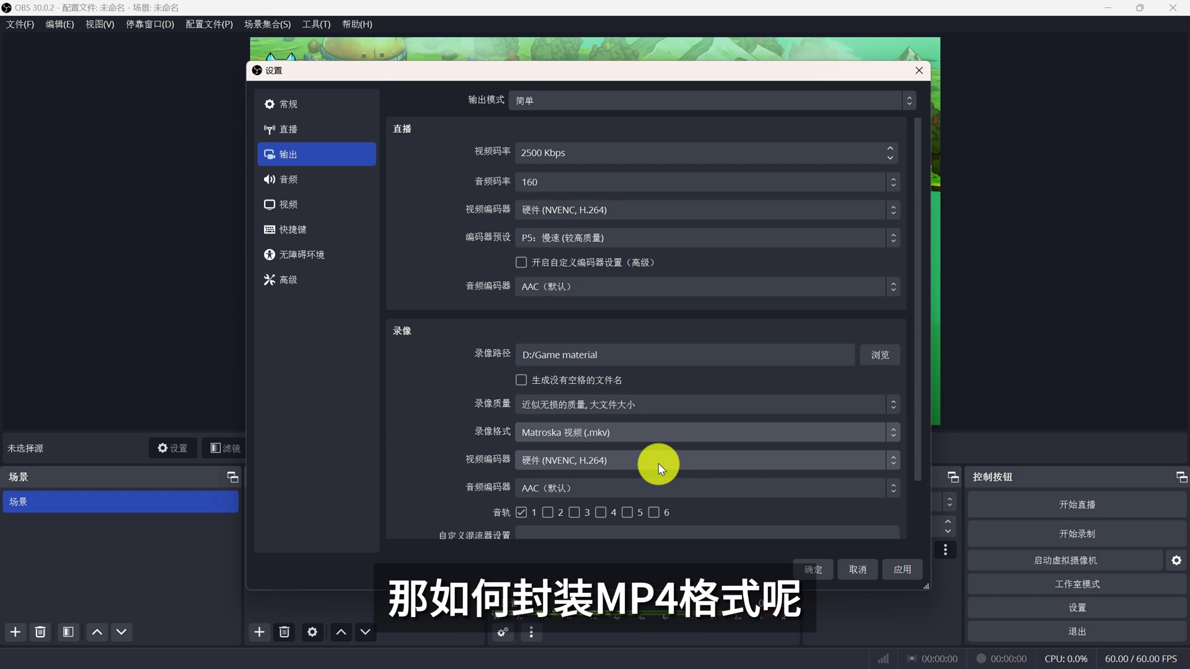
{"action": "left_click", "coordinate": [900, 569]}
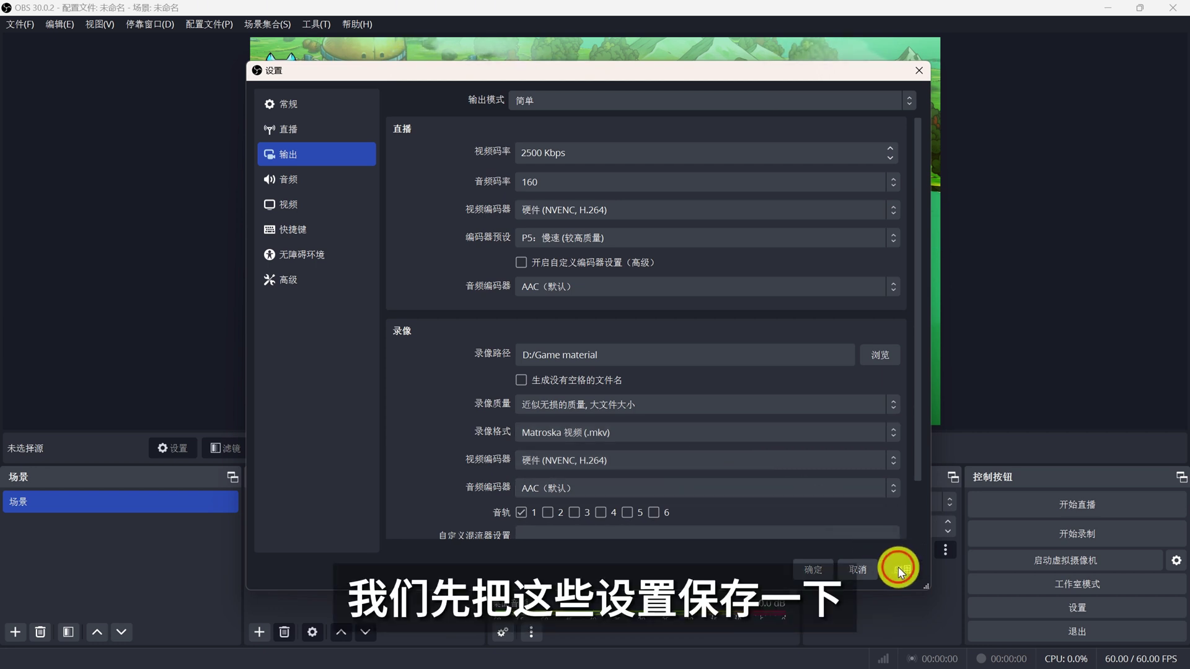
{"action": "left_click", "coordinate": [810, 569]}
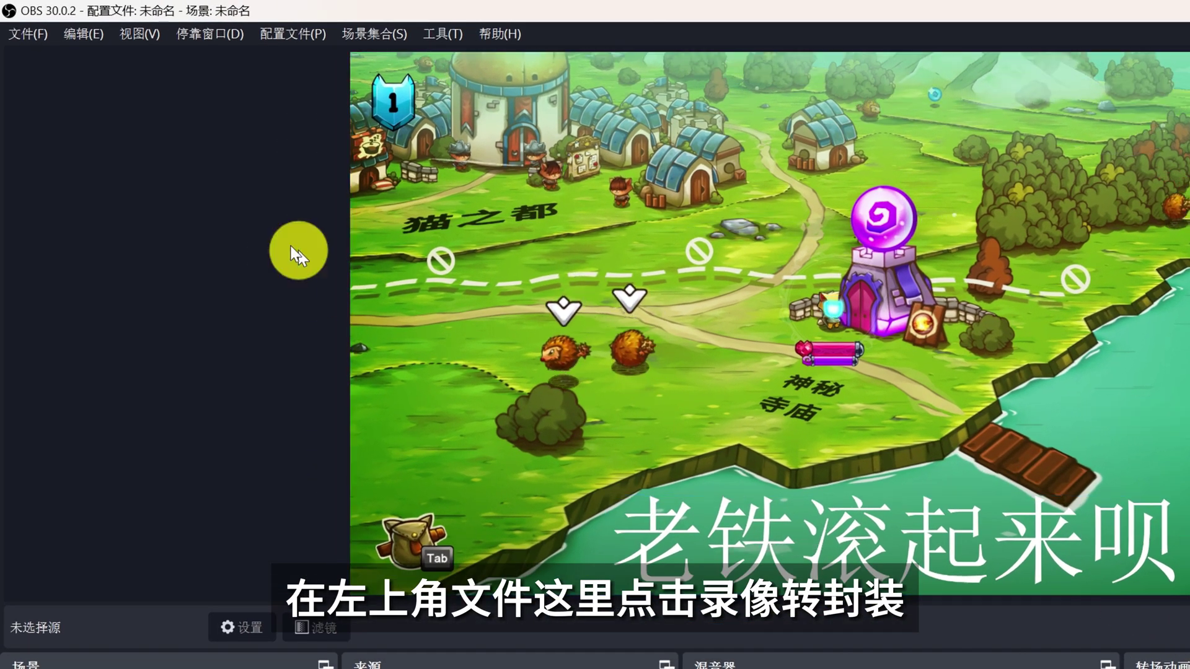
Start remuxing recordings (录像转封装) and load obs-1下载.mkv from the Game material folder as the source recording
{"action": "left_click", "coordinate": [10, 32]}
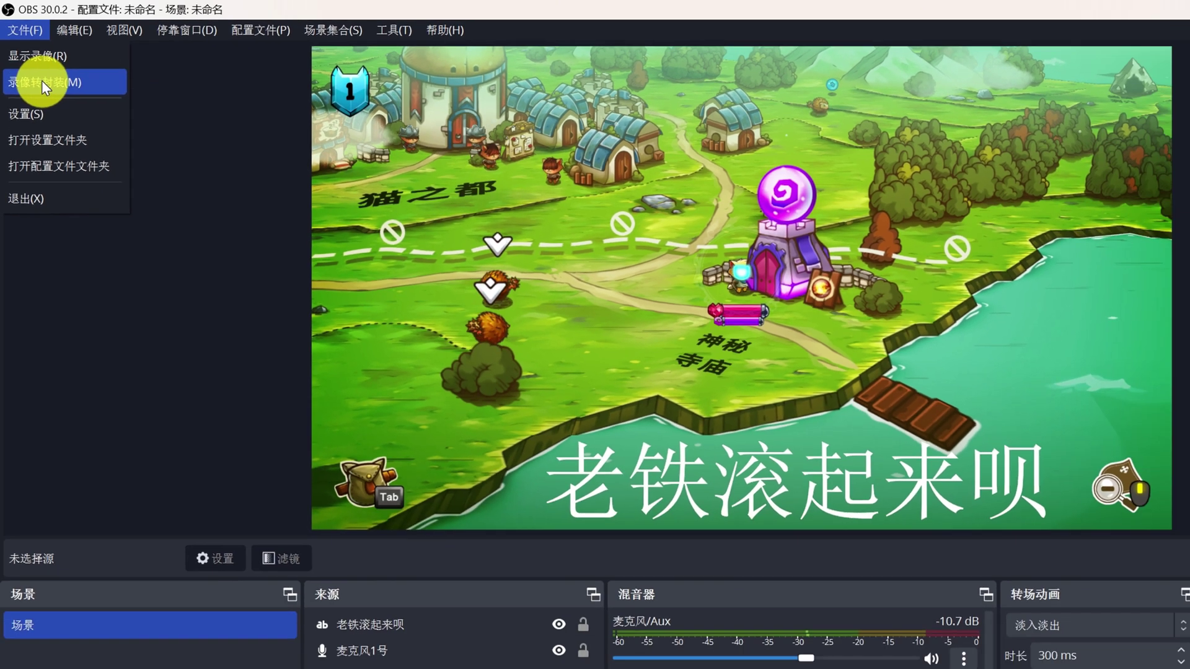
{"action": "left_click", "coordinate": [47, 92]}
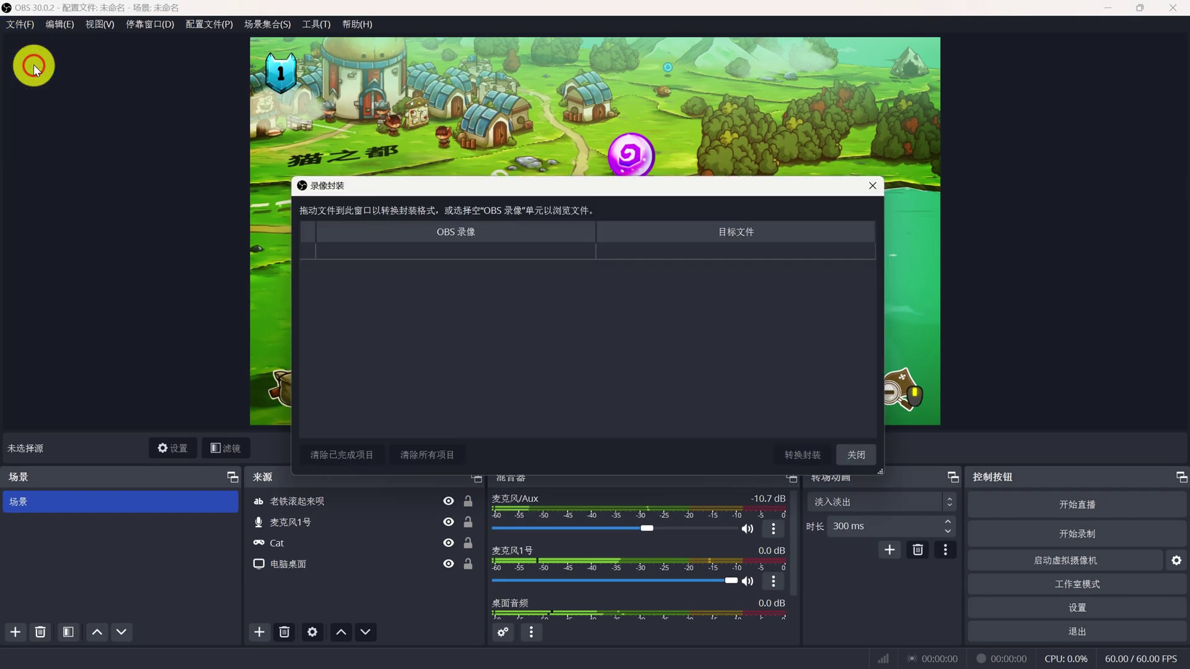
{"action": "left_click", "coordinate": [504, 247]}
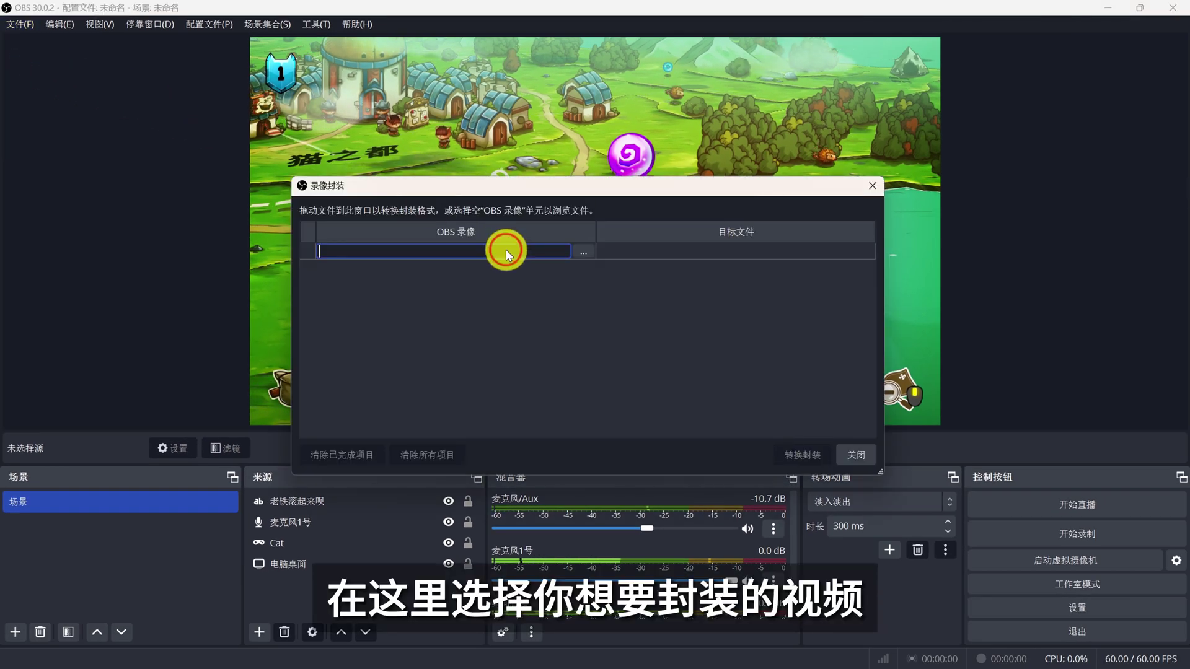
{"action": "left_click", "coordinate": [583, 251]}
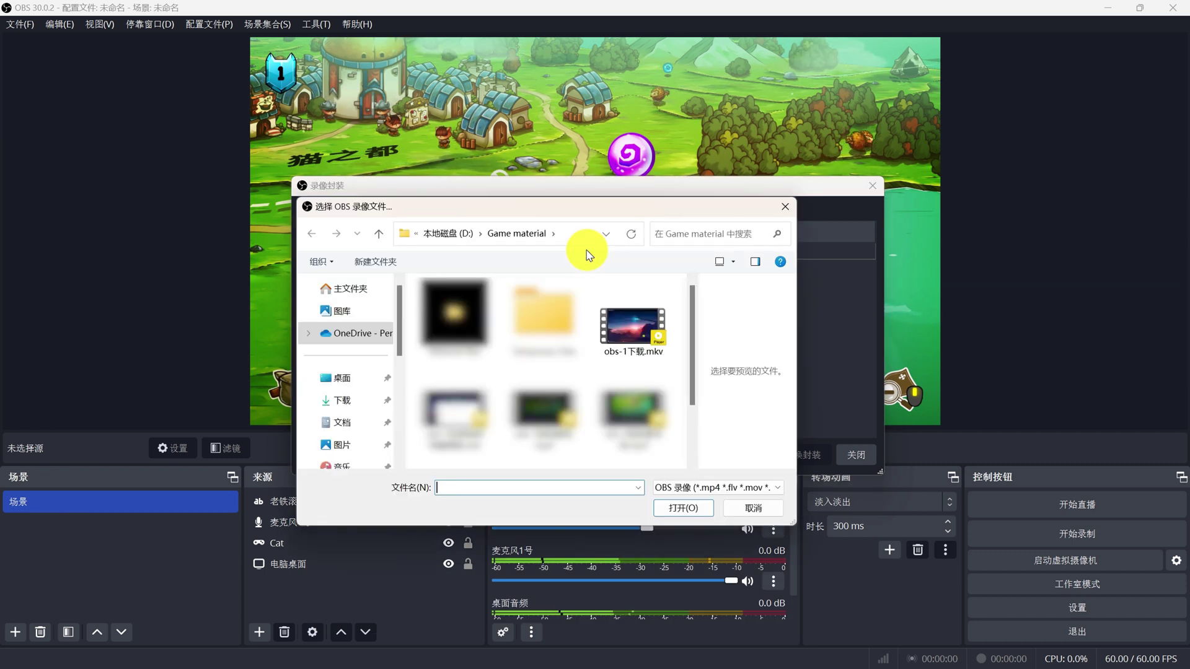
{"action": "double_click", "coordinate": [638, 314]}
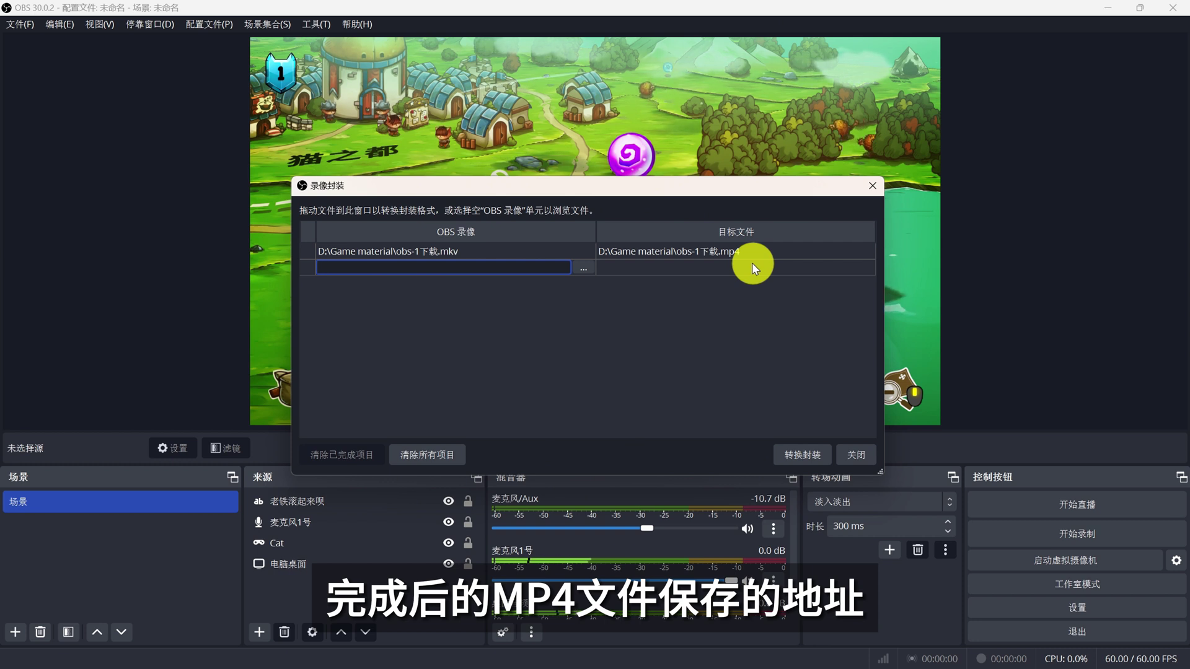
Remux the loaded recording to obs-1下载.mp4, acknowledge its completion, and close the remux dialog
{"action": "left_click", "coordinate": [799, 459]}
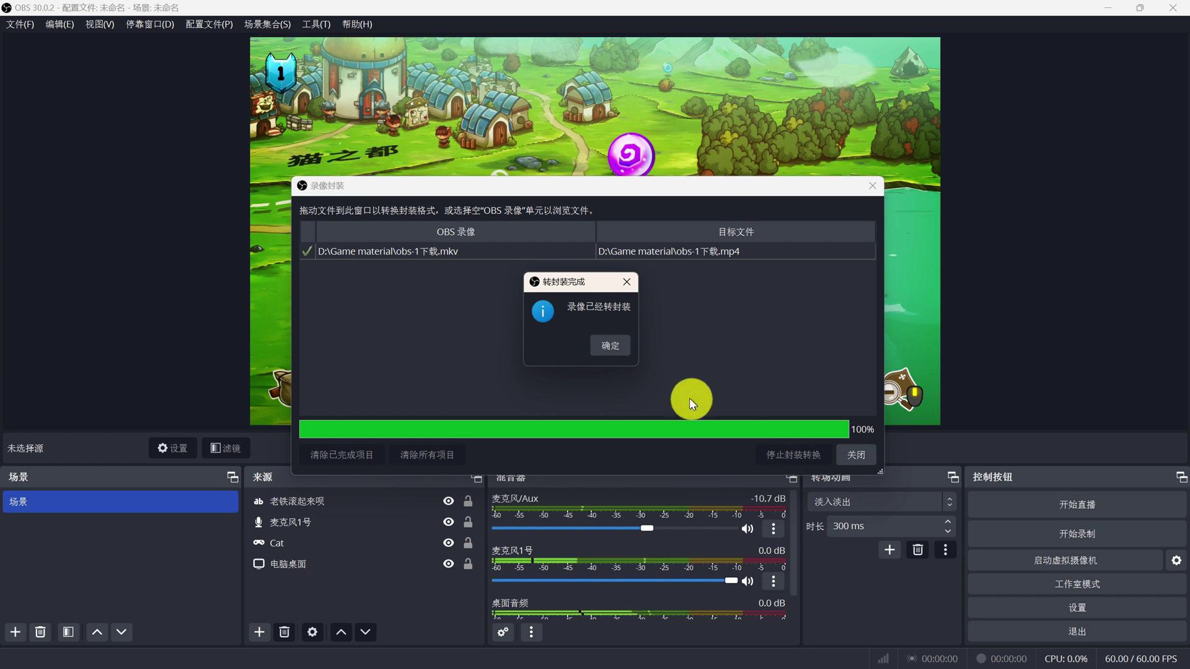
{"action": "left_click", "coordinate": [604, 344]}
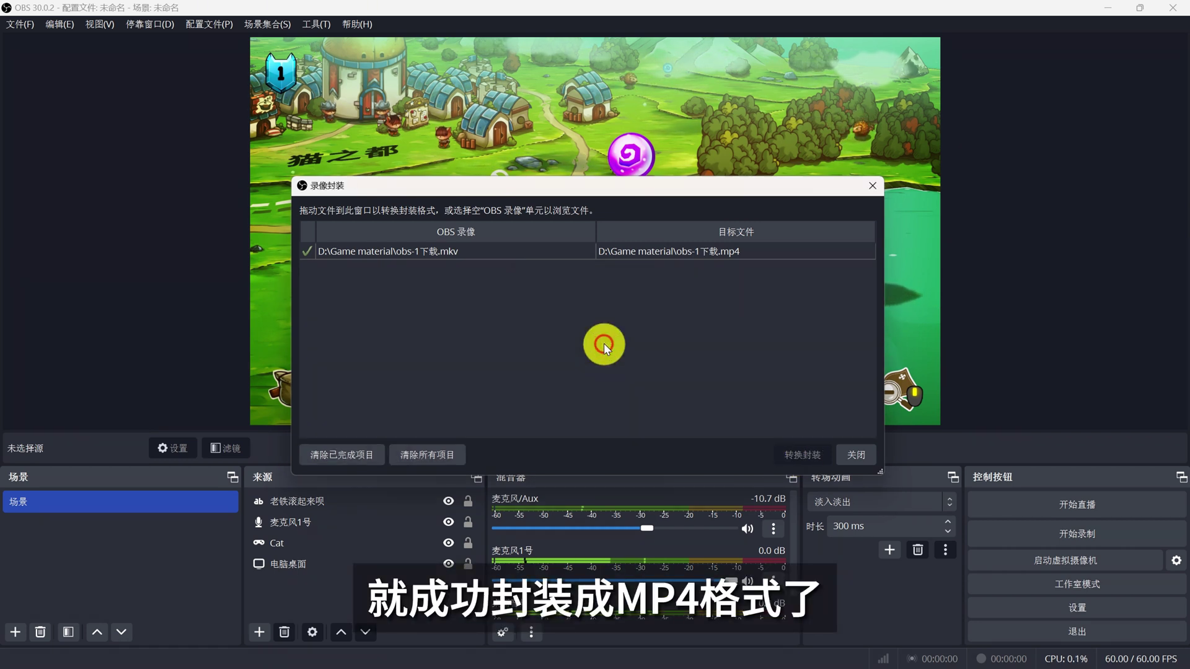
{"action": "left_click", "coordinate": [852, 454]}
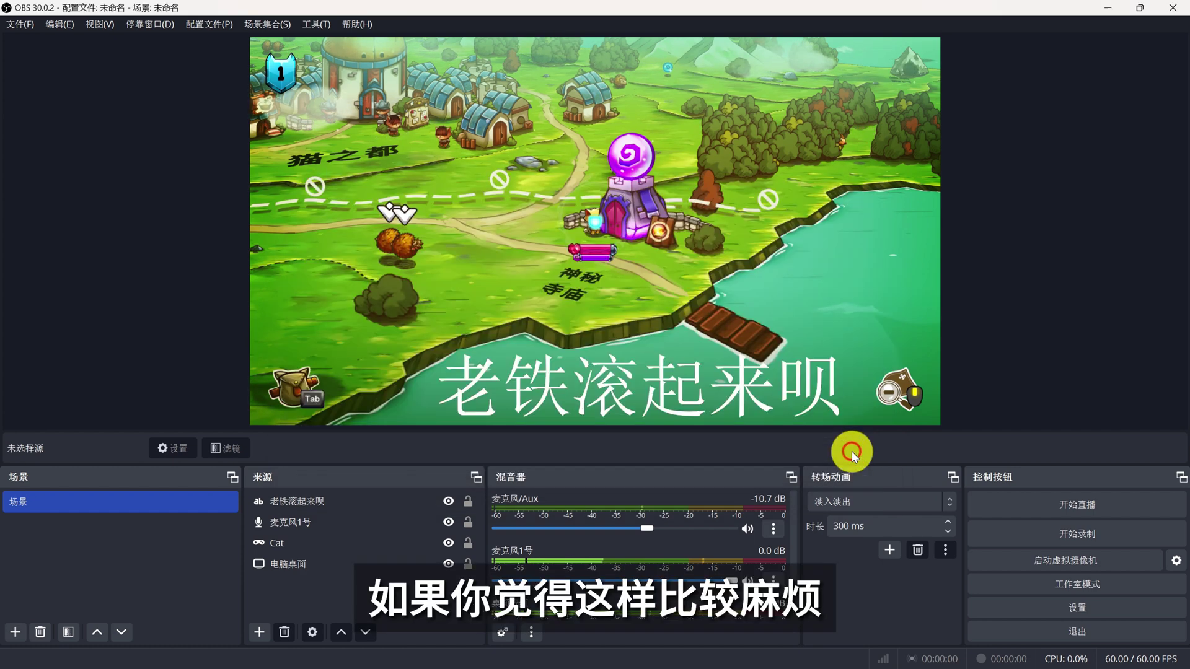
Enable automatic remuxing of recordings to MP4 (自动封装至 mp4 格式) in the advanced settings, apply it and close the settings
{"action": "left_click", "coordinate": [19, 23]}
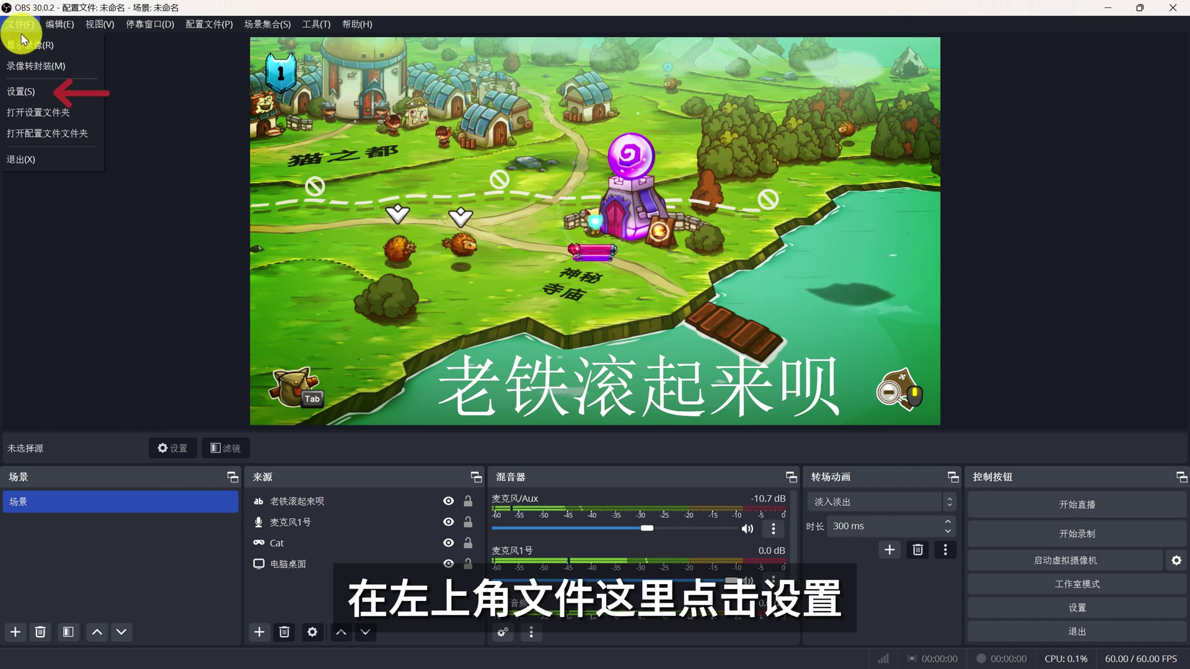
{"action": "left_click", "coordinate": [33, 90]}
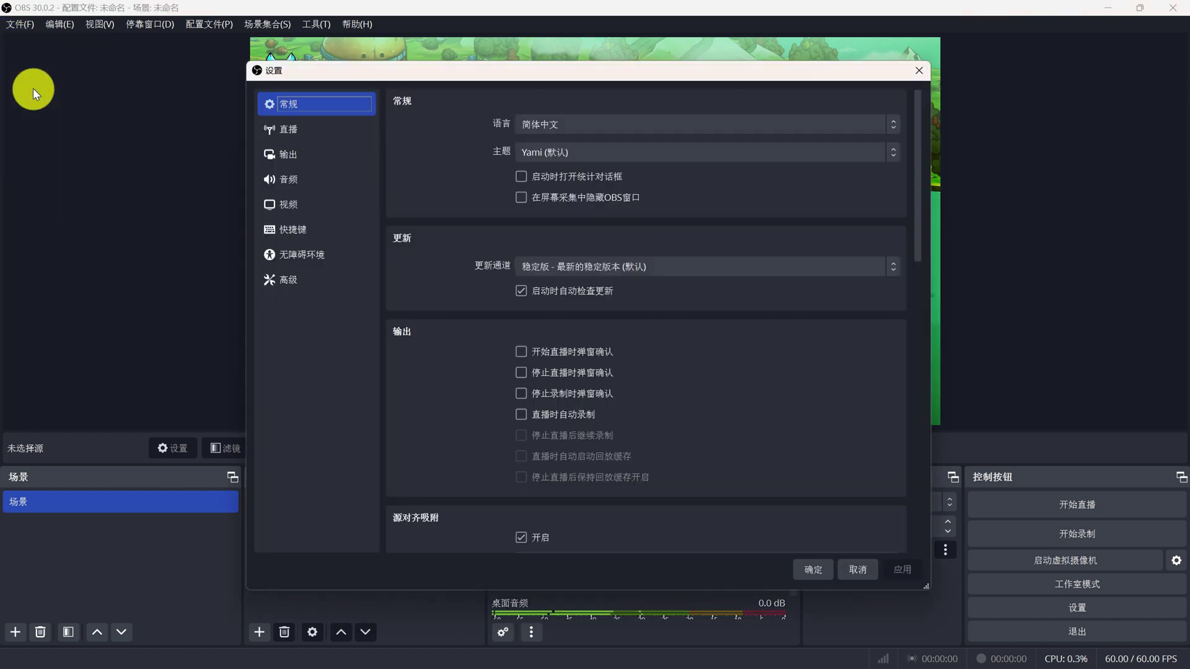
{"action": "left_click", "coordinate": [298, 278]}
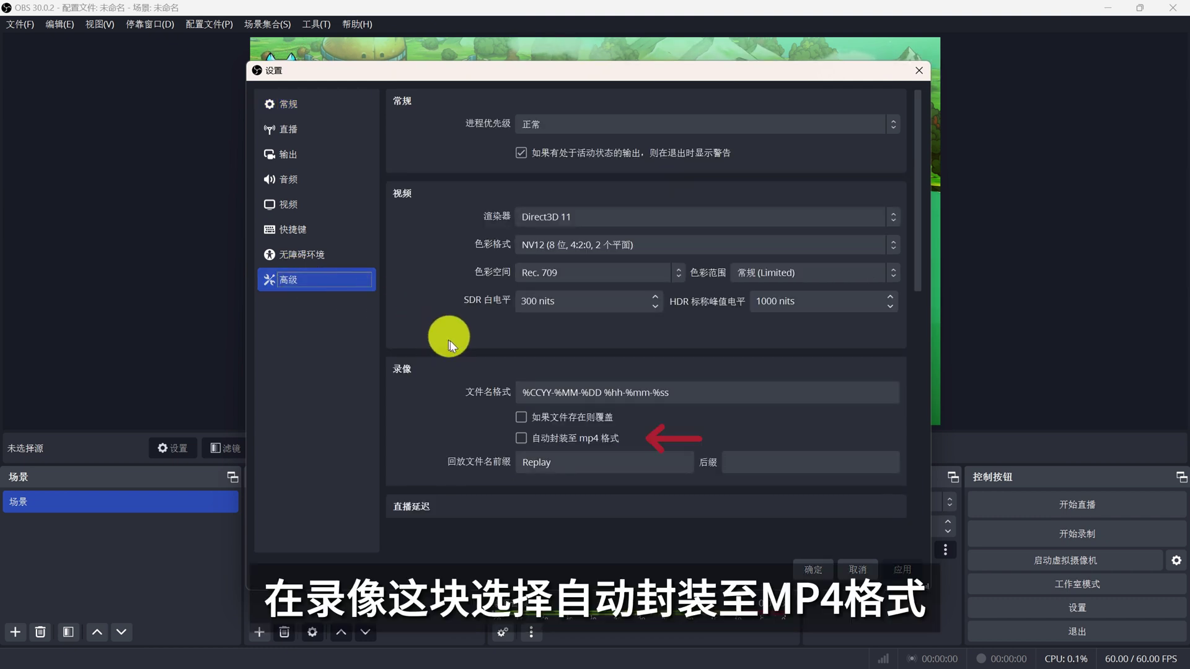
{"action": "left_click", "coordinate": [520, 437]}
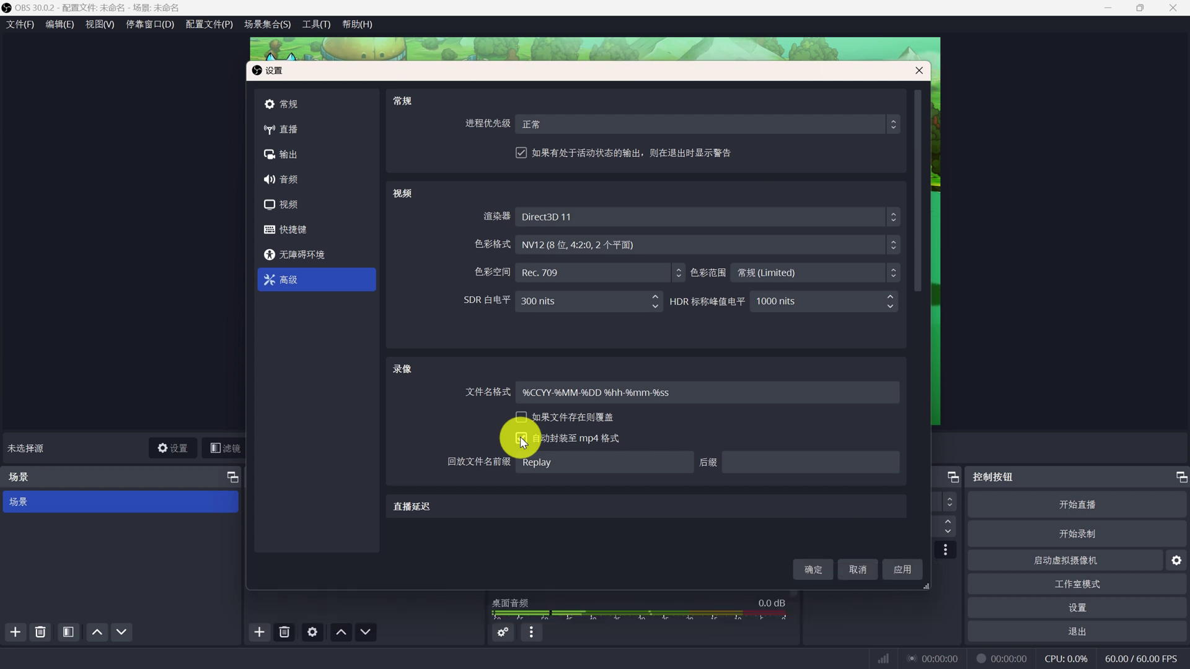
{"action": "left_click", "coordinate": [903, 570]}
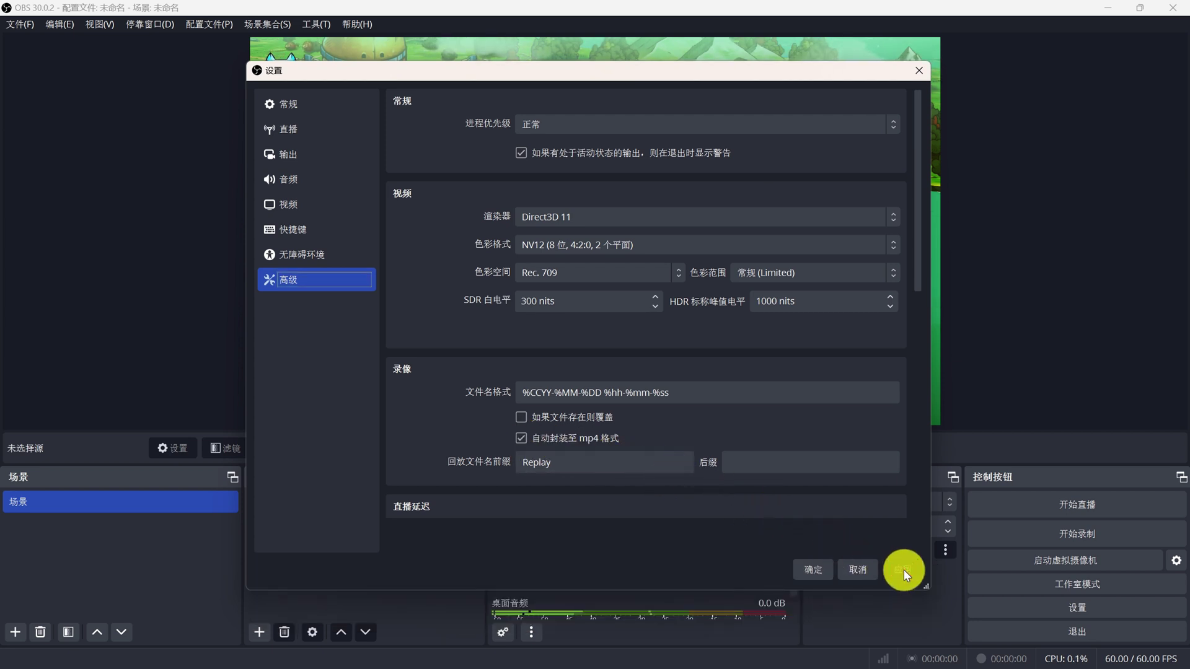
{"action": "left_click", "coordinate": [809, 571]}
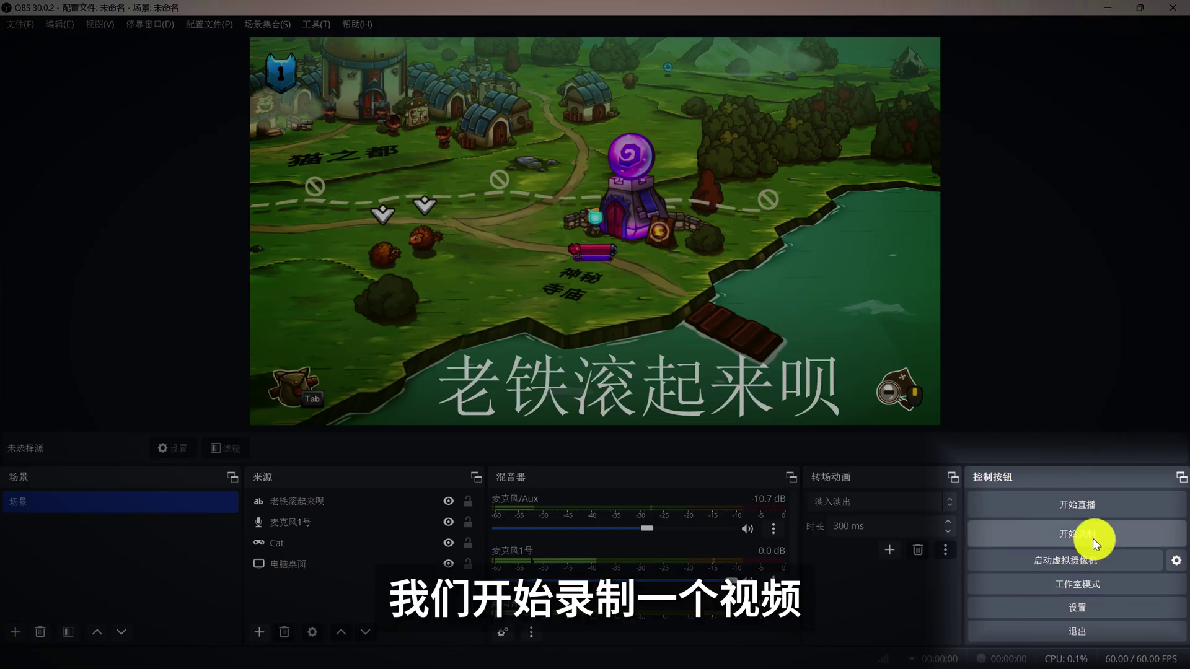
Record the current scene in two takes, starting and stopping each recording
{"action": "left_click", "coordinate": [1091, 535]}
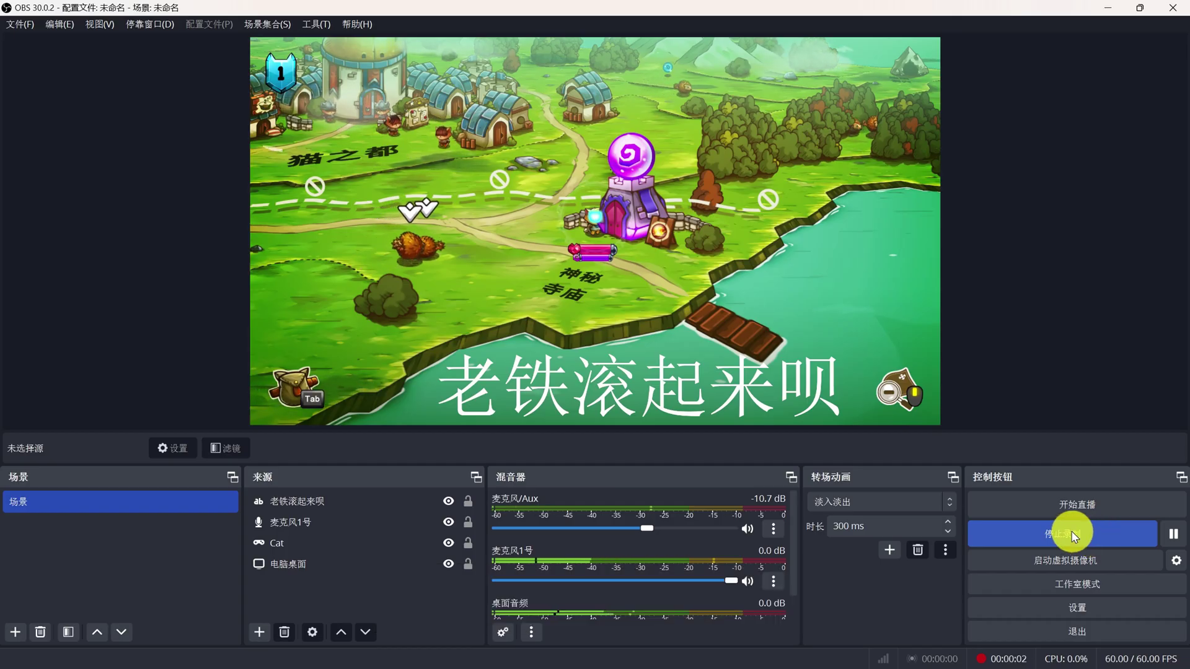
{"action": "left_click", "coordinate": [1074, 536]}
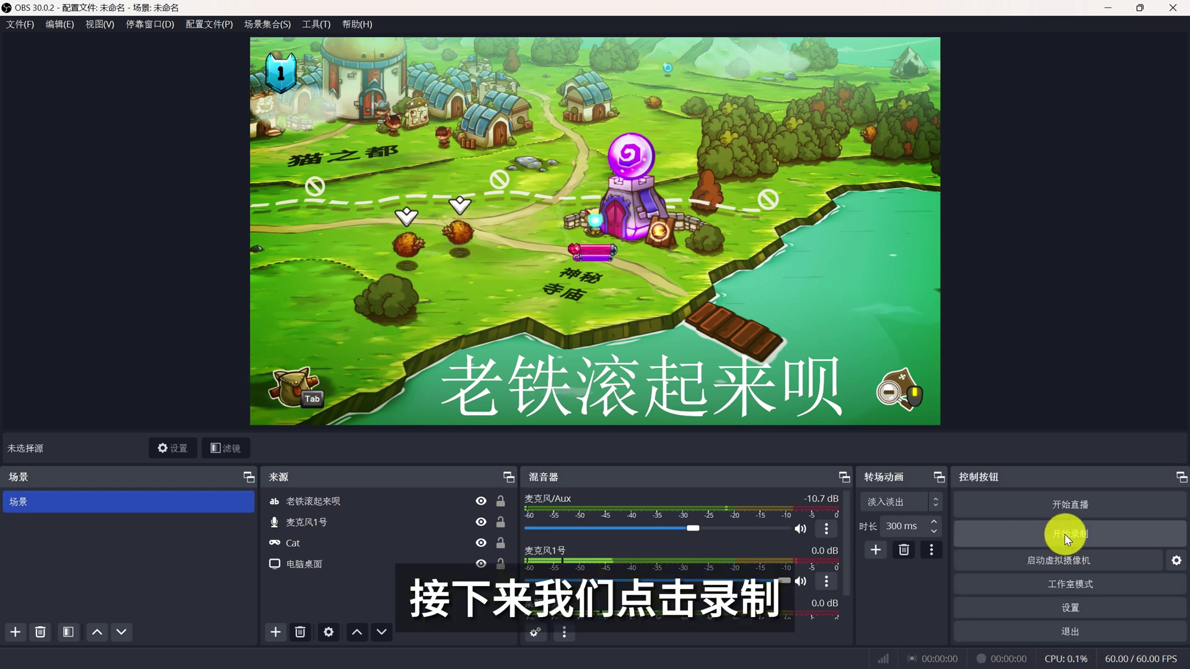
{"action": "left_click", "coordinate": [1064, 533]}
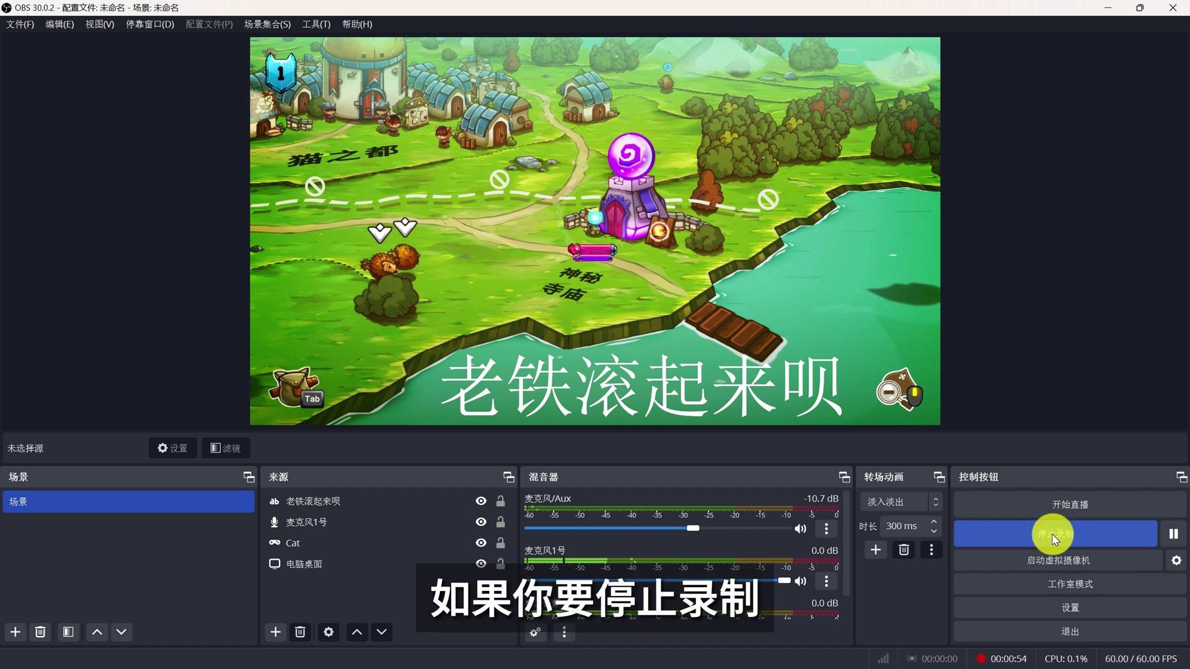
{"action": "left_click", "coordinate": [1051, 533]}
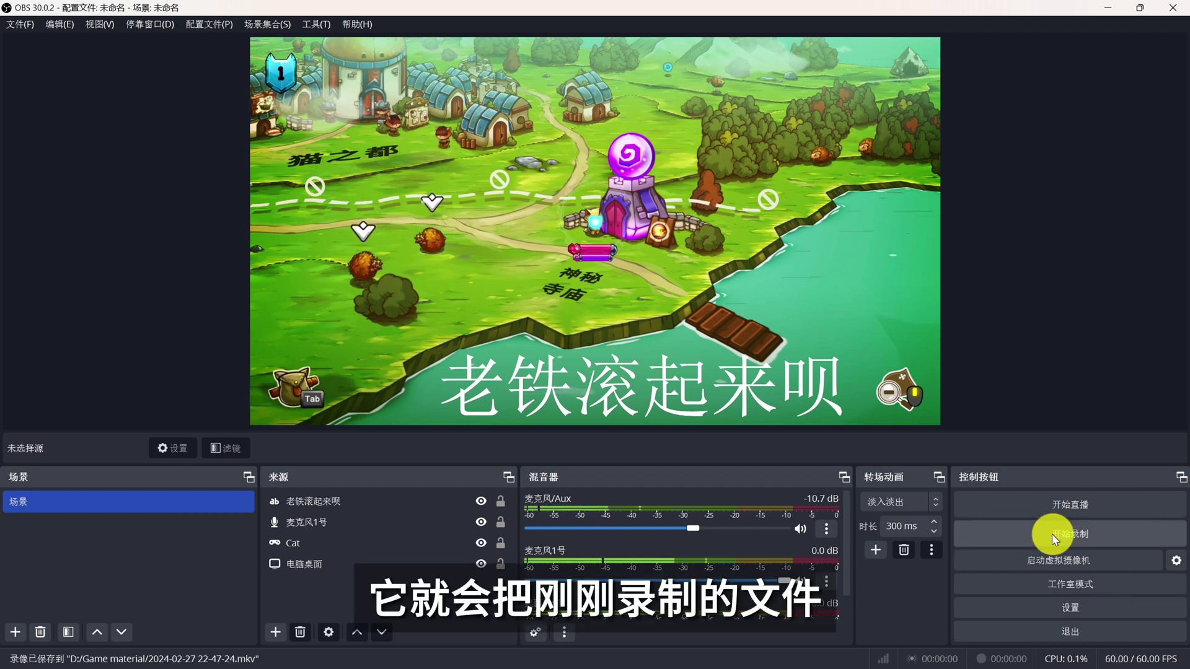
Check the recording path (录像路径) in the output settings and leave the settings without changes
{"action": "left_click", "coordinate": [1084, 607]}
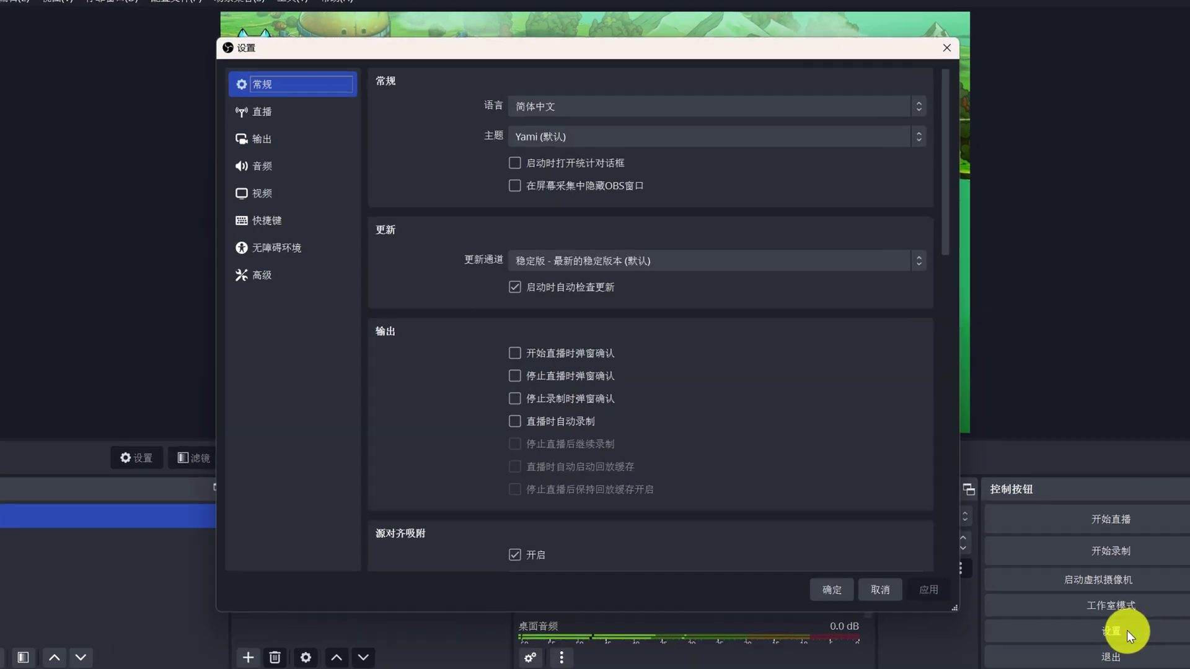
{"action": "left_click", "coordinate": [236, 119]}
{"action": "left_click", "coordinate": [594, 358]}
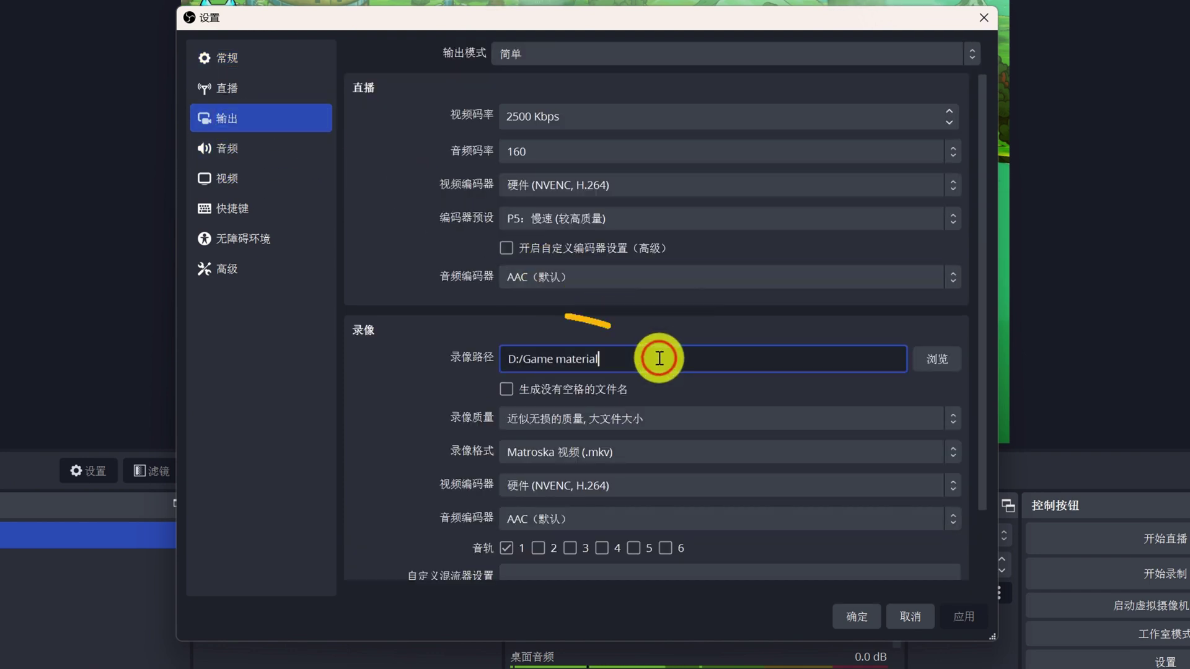
{"action": "left_click_drag", "start_coordinate": [685, 358], "coordinate": [501, 358]}
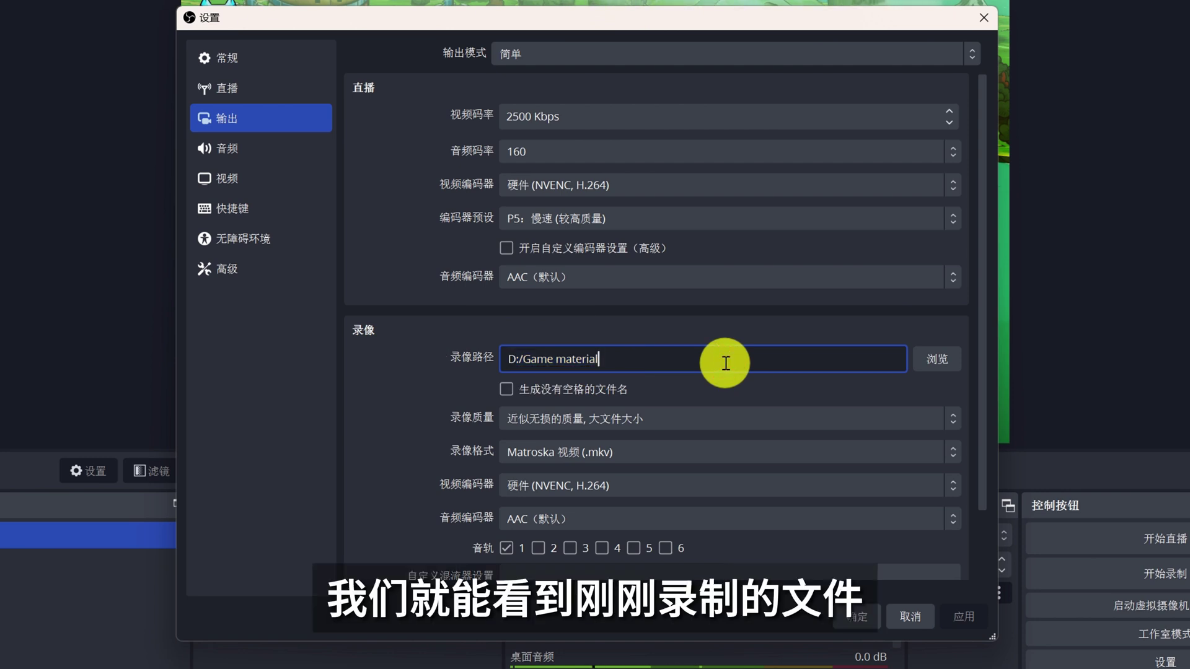
{"action": "left_click", "coordinate": [908, 619]}
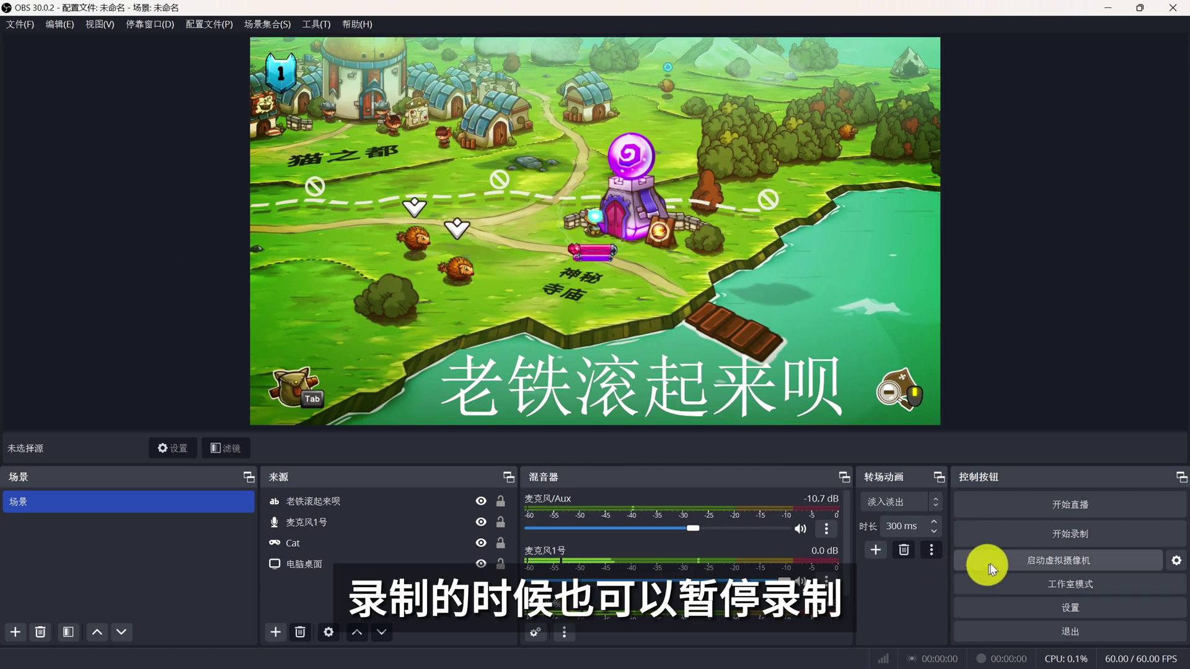
Start another recording of the scene, pause it and resume it
{"action": "left_click", "coordinate": [1065, 531]}
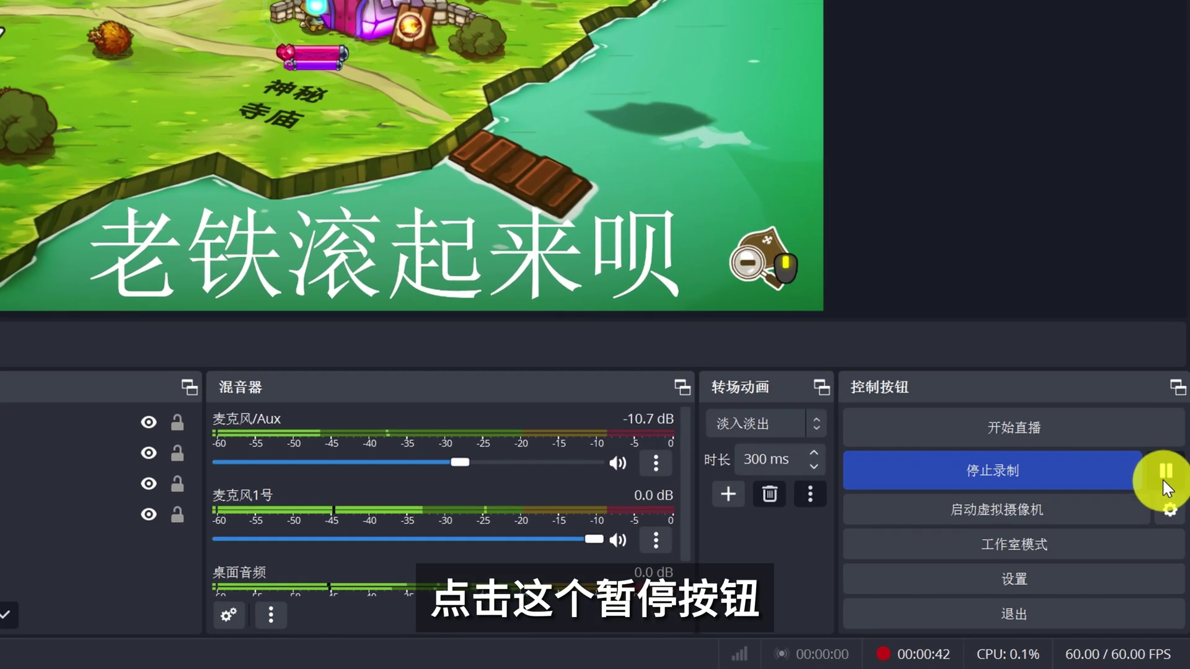
{"action": "left_click", "coordinate": [1173, 535]}
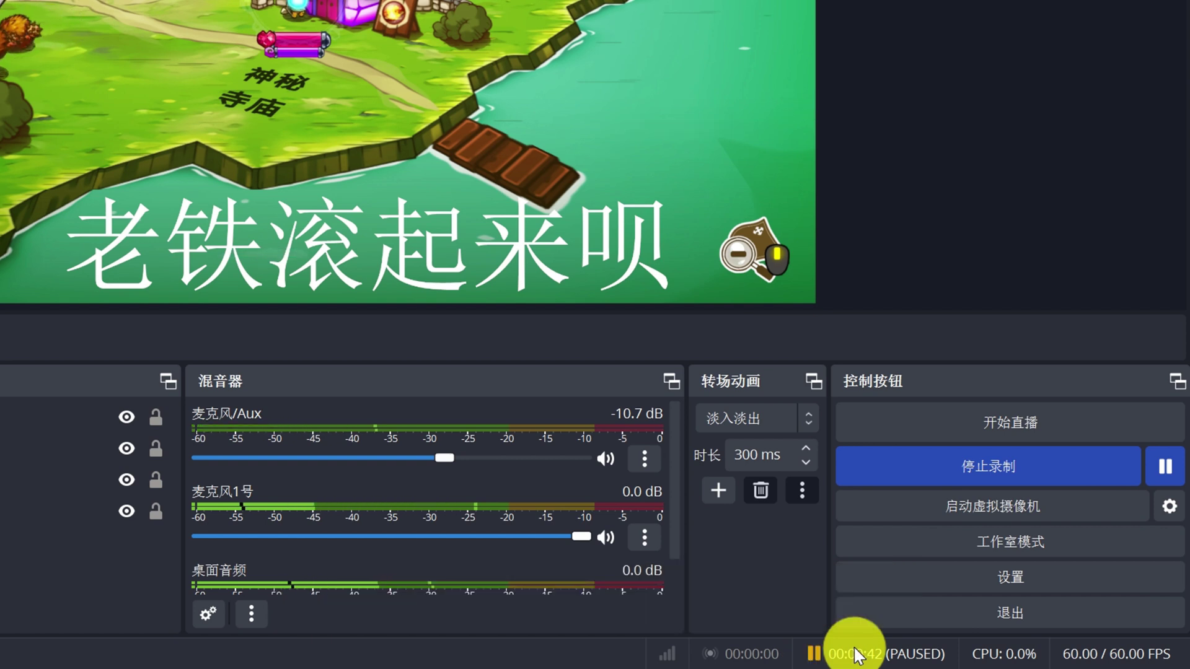
{"action": "left_click", "coordinate": [1164, 465]}
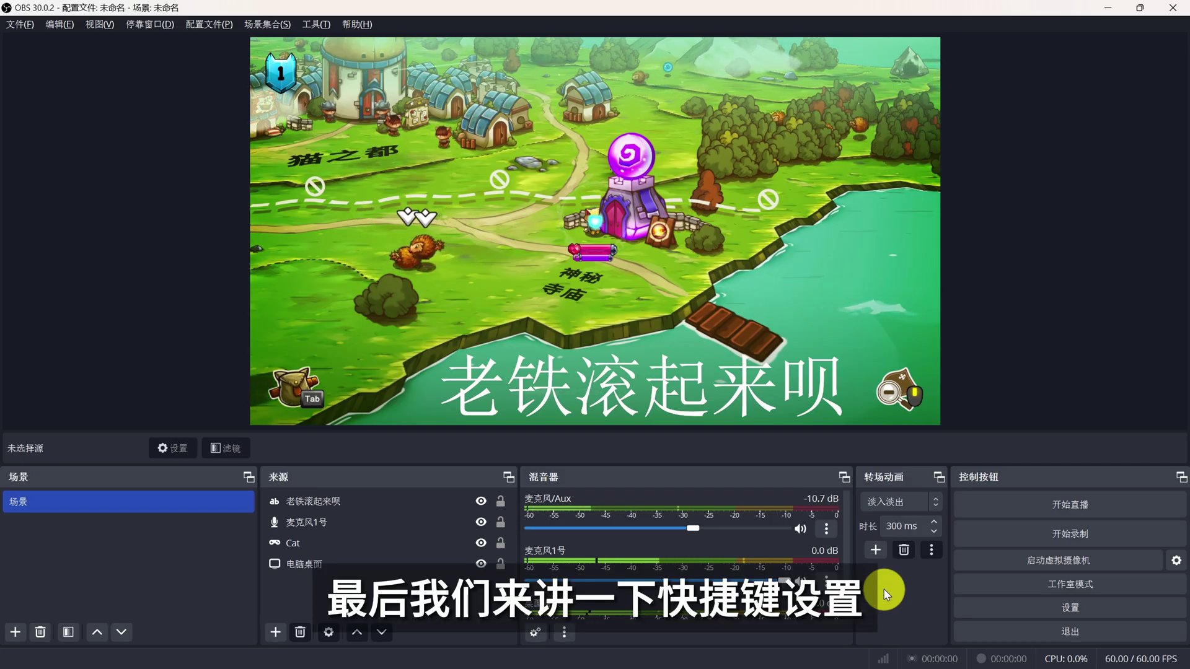
Assign Alt + L as the hotkey for both 开始录制 and 停止录制, apply it and close the settings
{"action": "left_click", "coordinate": [1068, 608]}
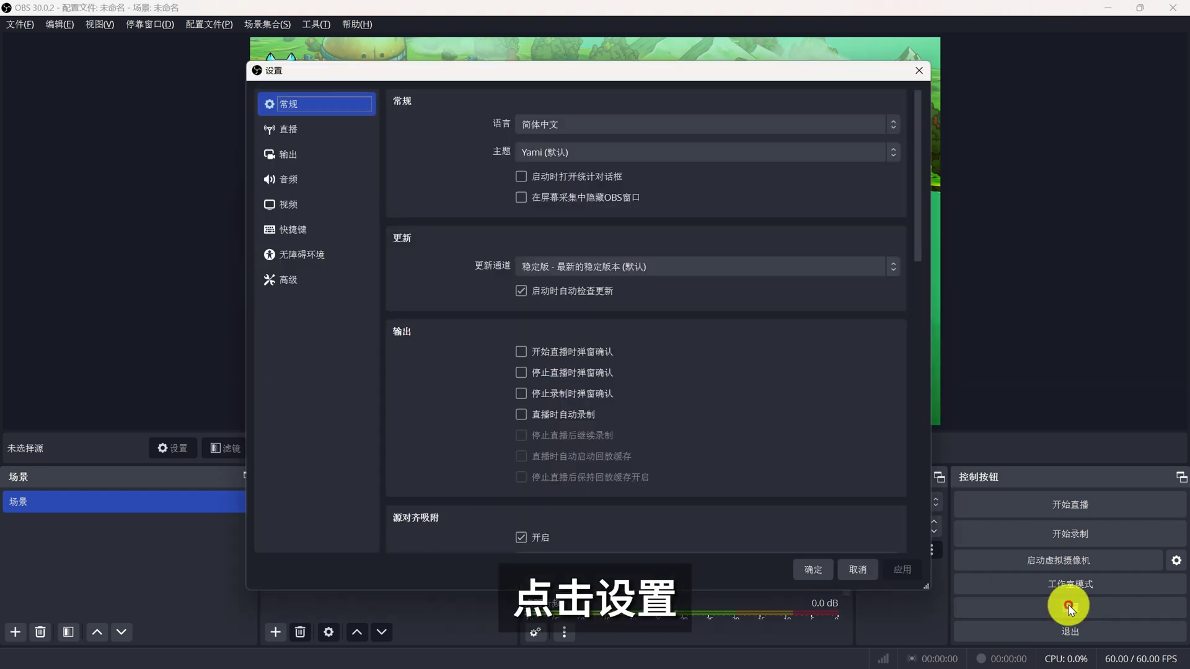
{"action": "left_click", "coordinate": [296, 232]}
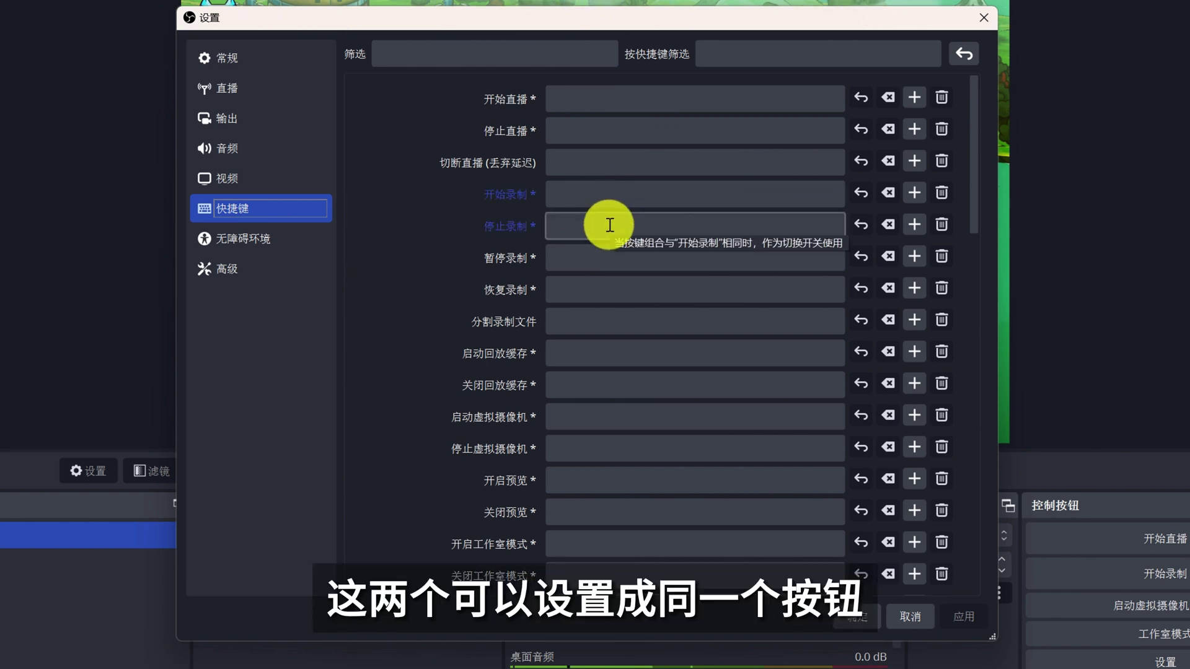
{"action": "left_click", "coordinate": [622, 191]}
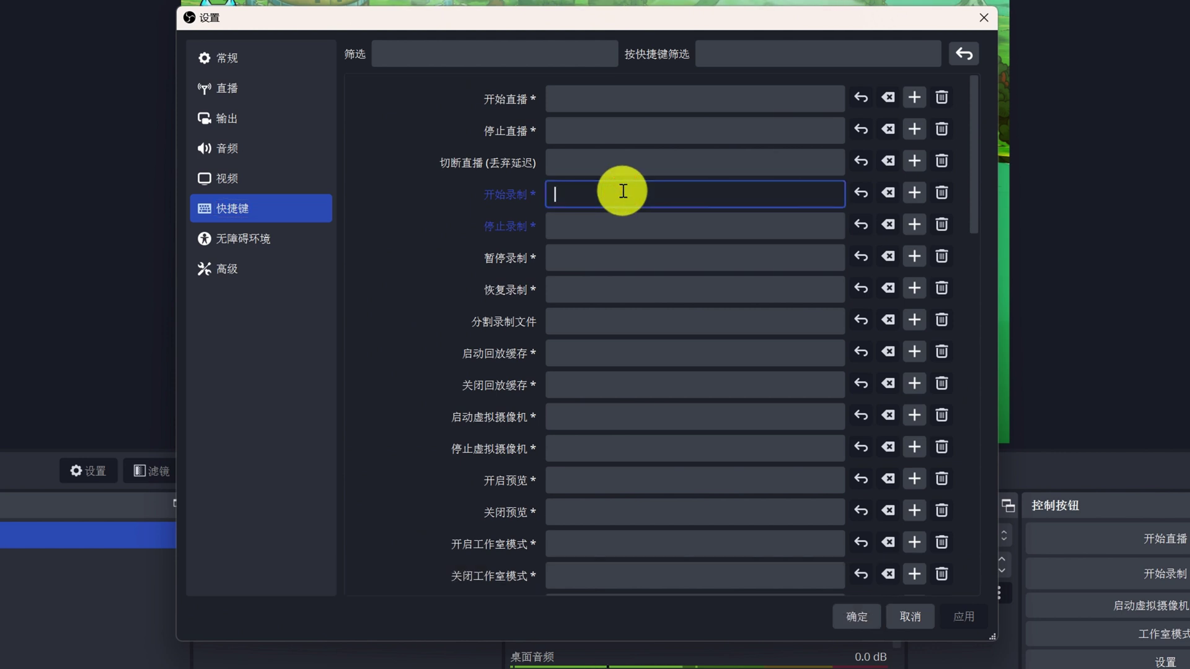
{"action": "left_click", "coordinate": [610, 230]}
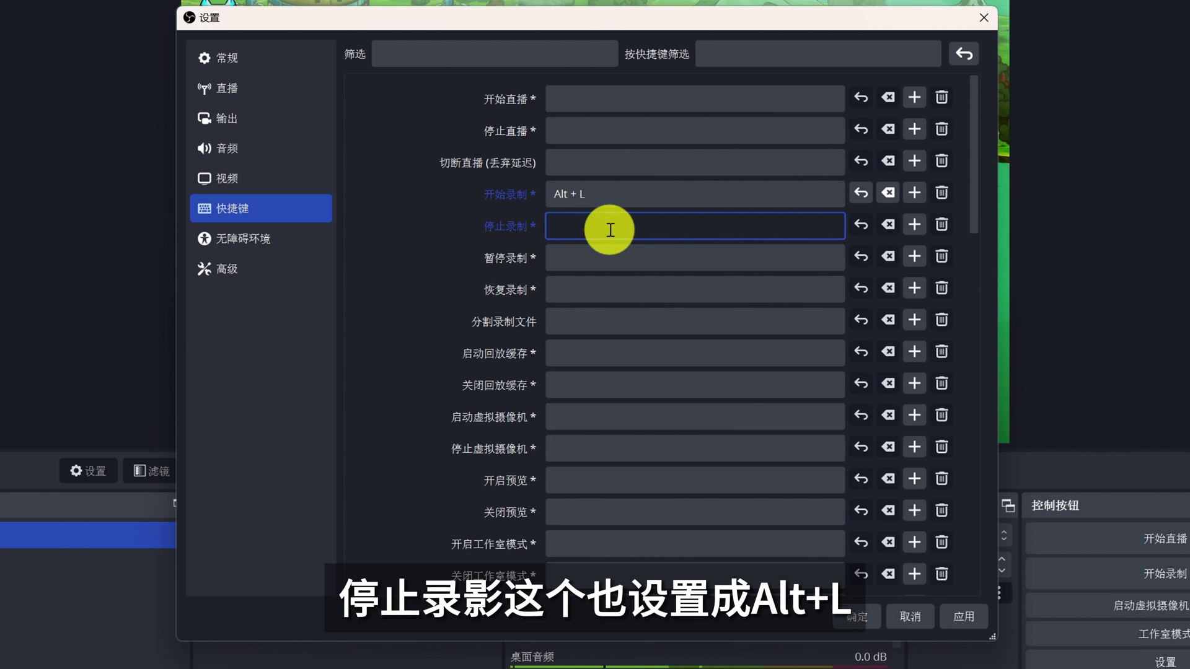
{"action": "key", "text": "alt+l"}
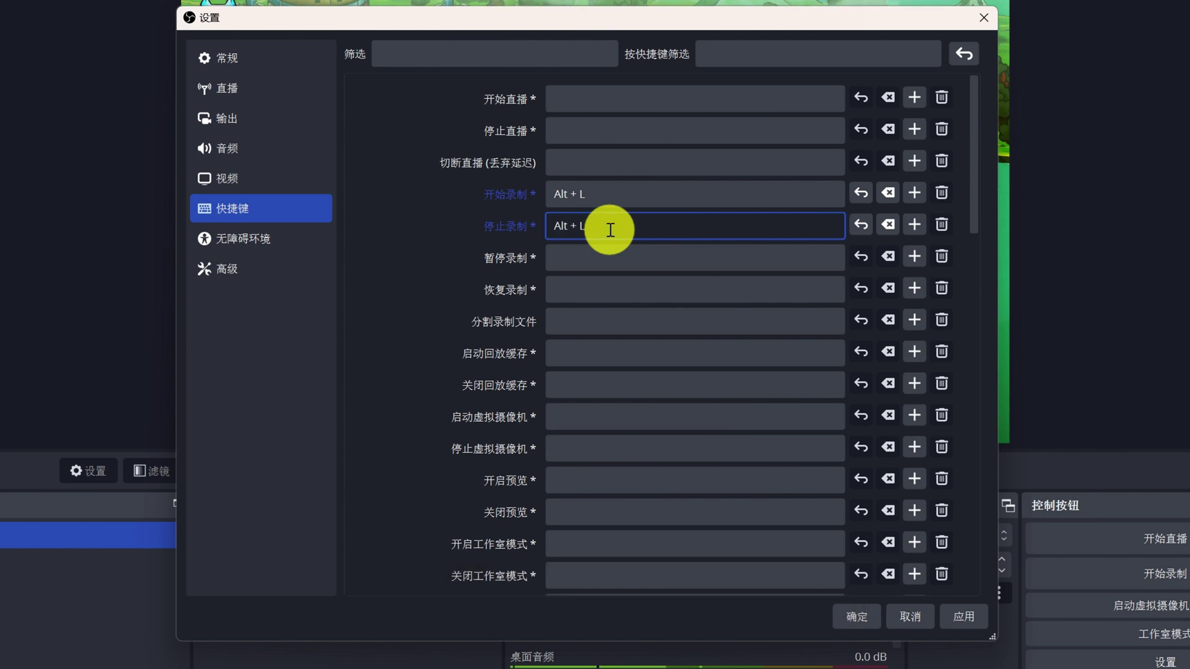
{"action": "left_click", "coordinate": [964, 616]}
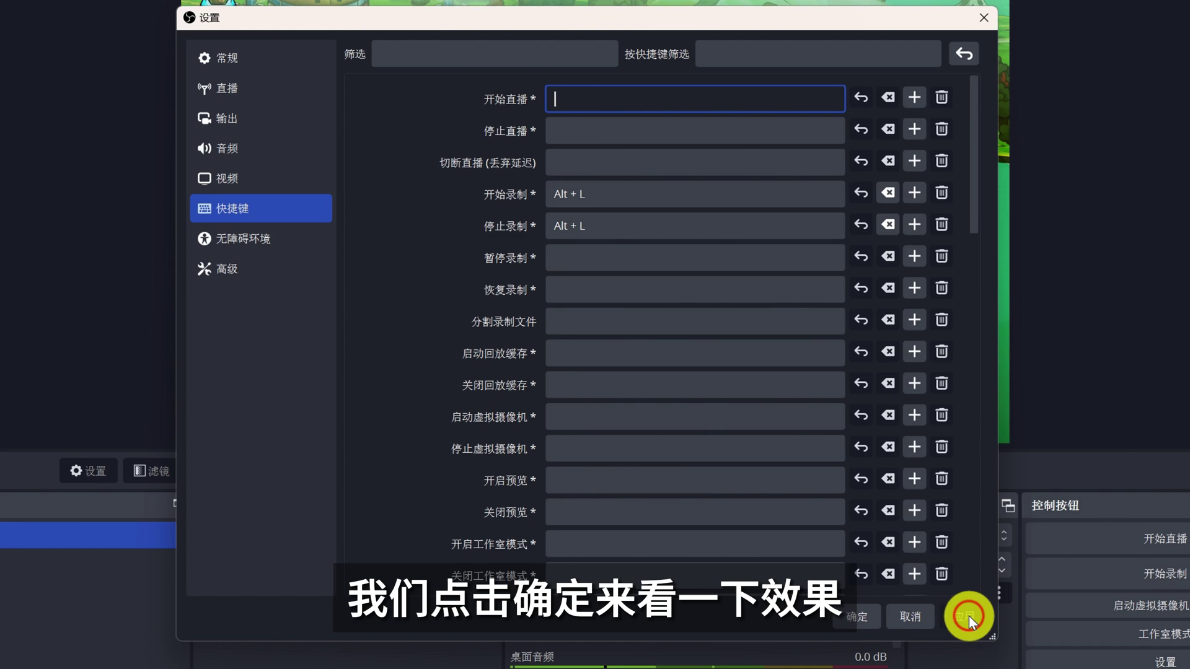
{"action": "left_click", "coordinate": [864, 616]}
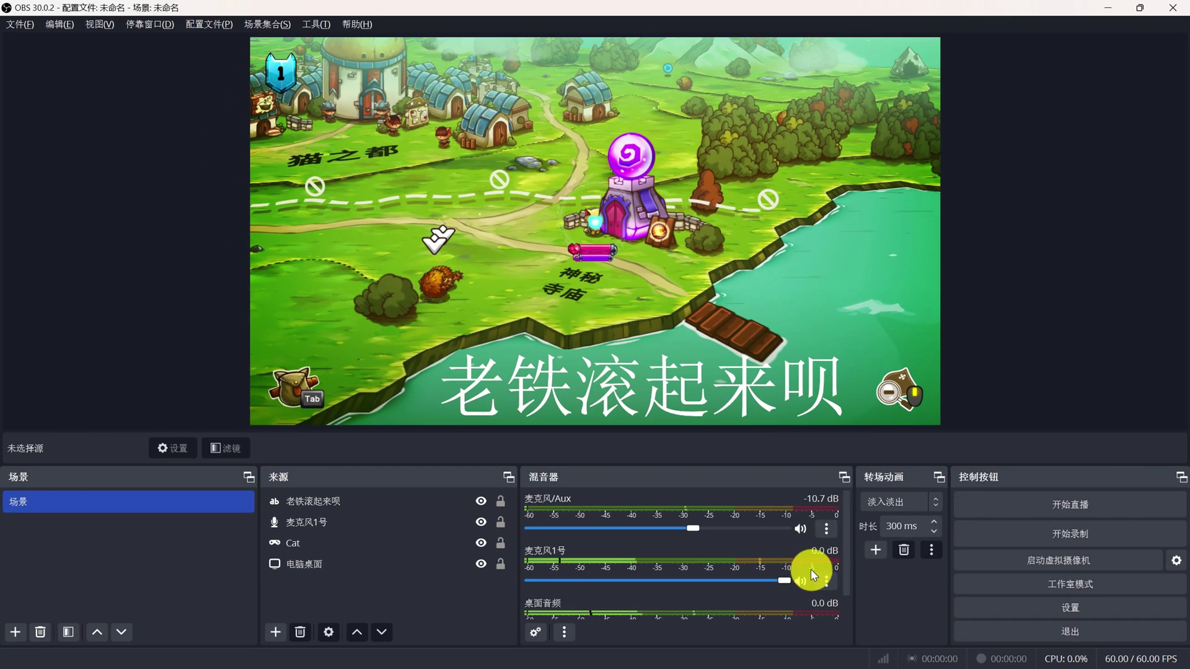
Test the Alt + L hotkey by toggling recording in OBS and again with OBS minimized behind Google Chrome, and close Chrome
{"action": "key", "text": "alt+l"}
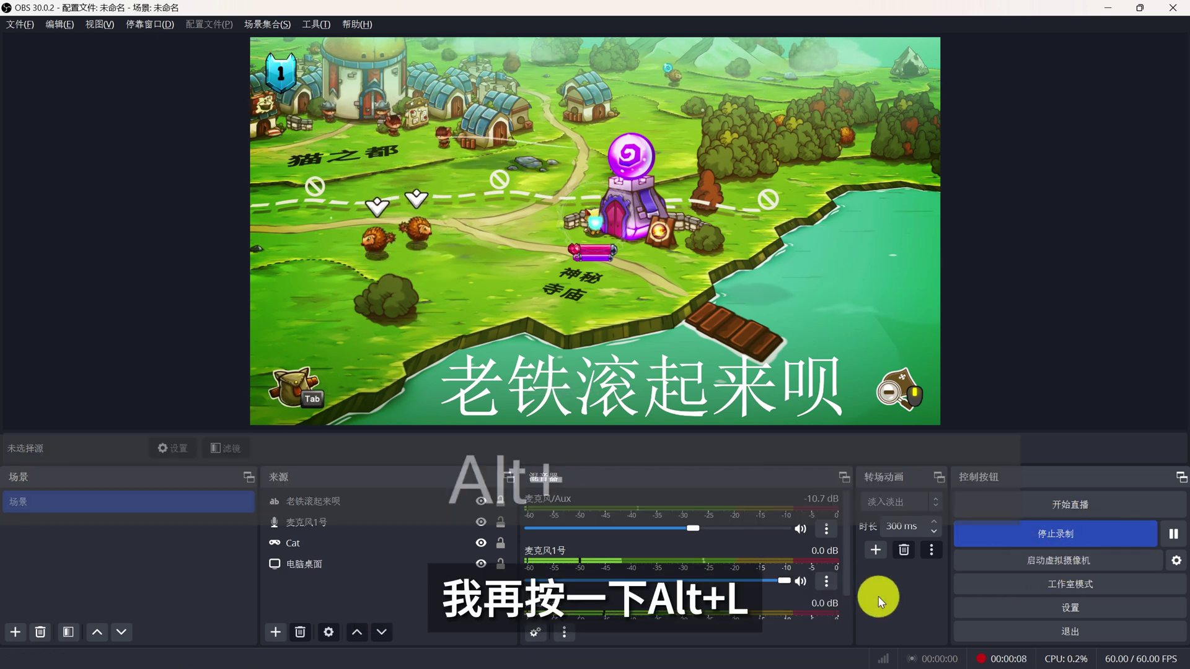
{"action": "key", "text": "alt+l"}
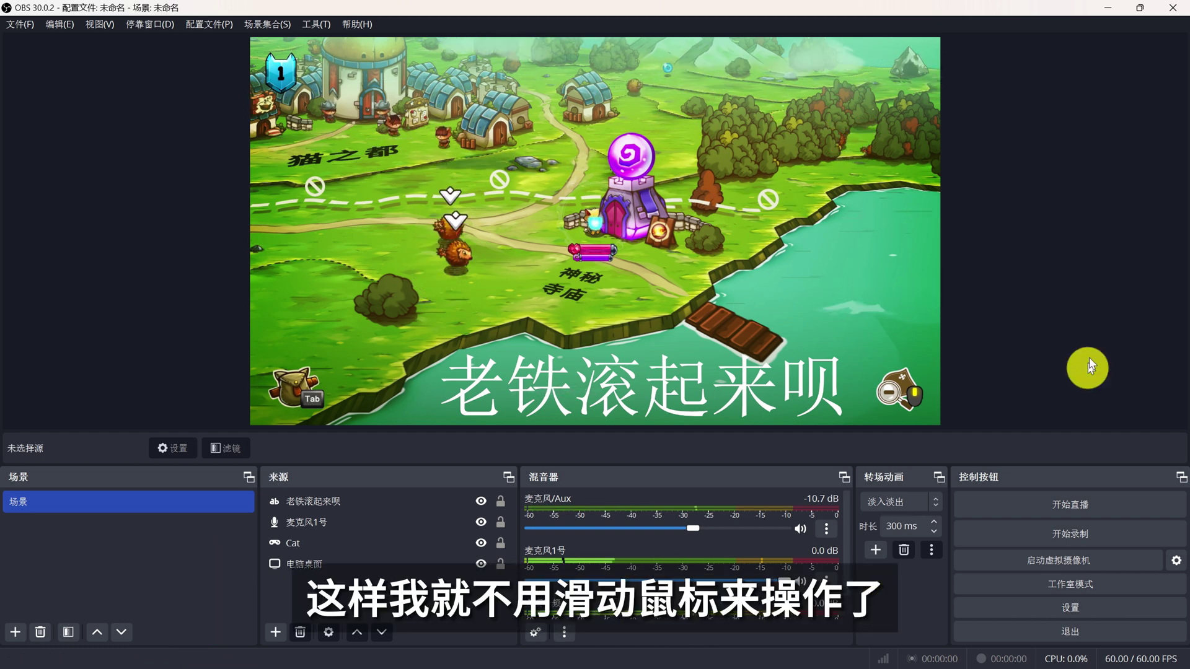
{"action": "left_click", "coordinate": [1108, 8]}
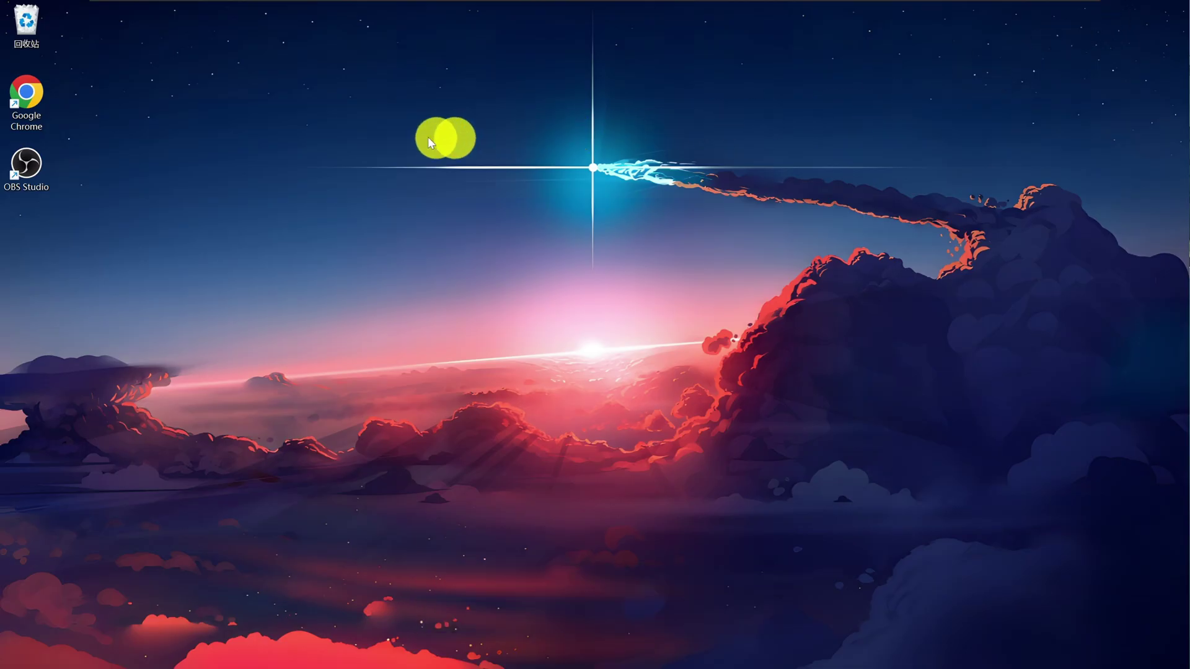
{"action": "double_click", "coordinate": [34, 98]}
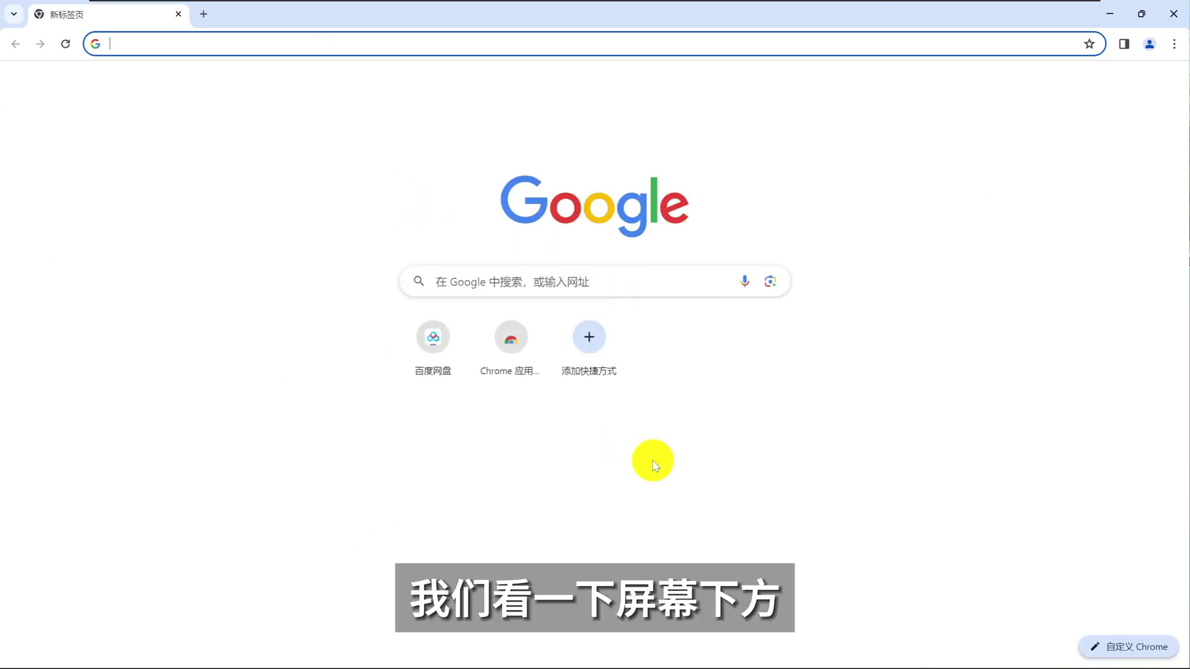
{"action": "mouse_move", "coordinate": [713, 657]}
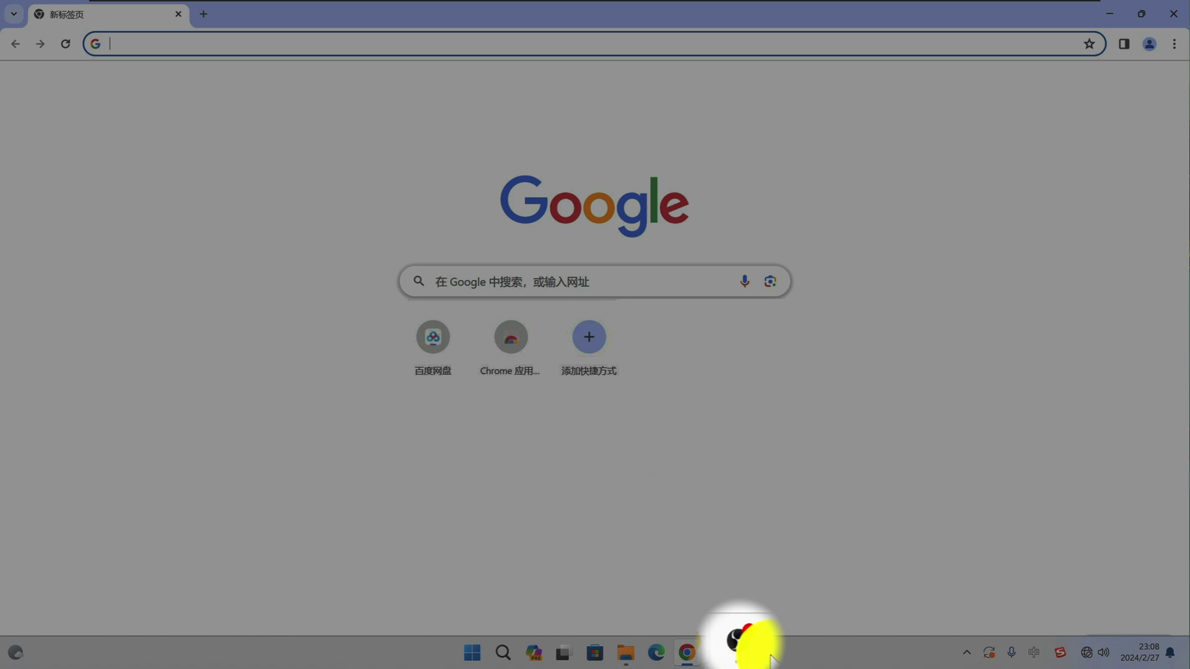
{"action": "key", "text": "alt+l"}
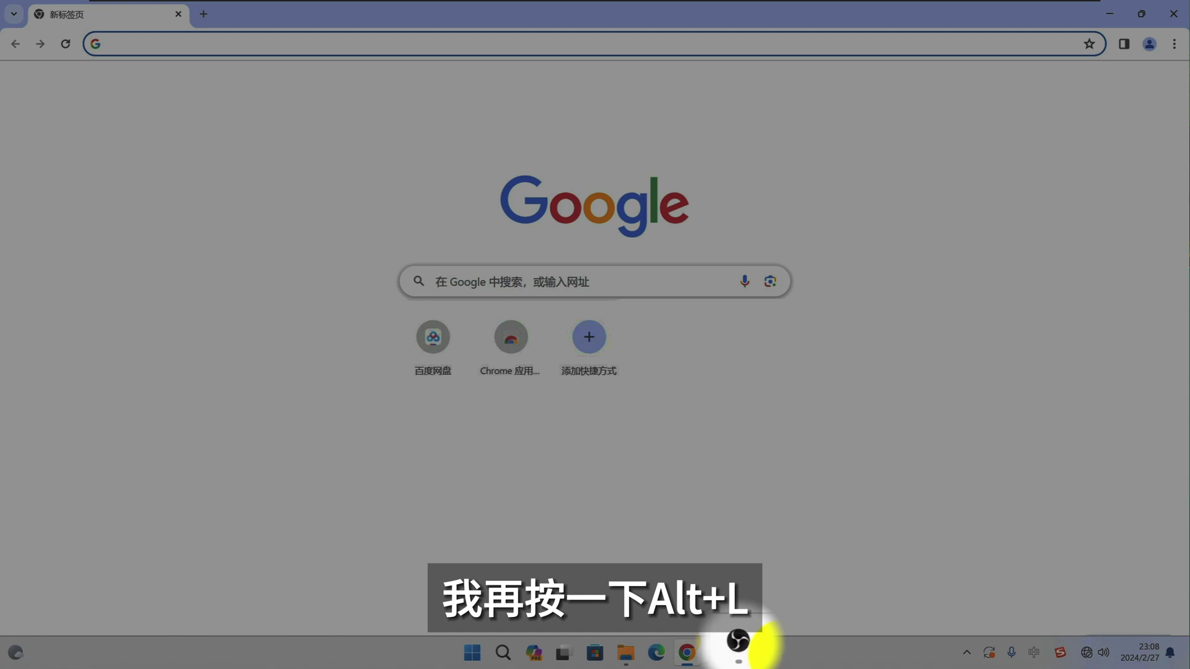
{"action": "key", "text": "alt+l"}
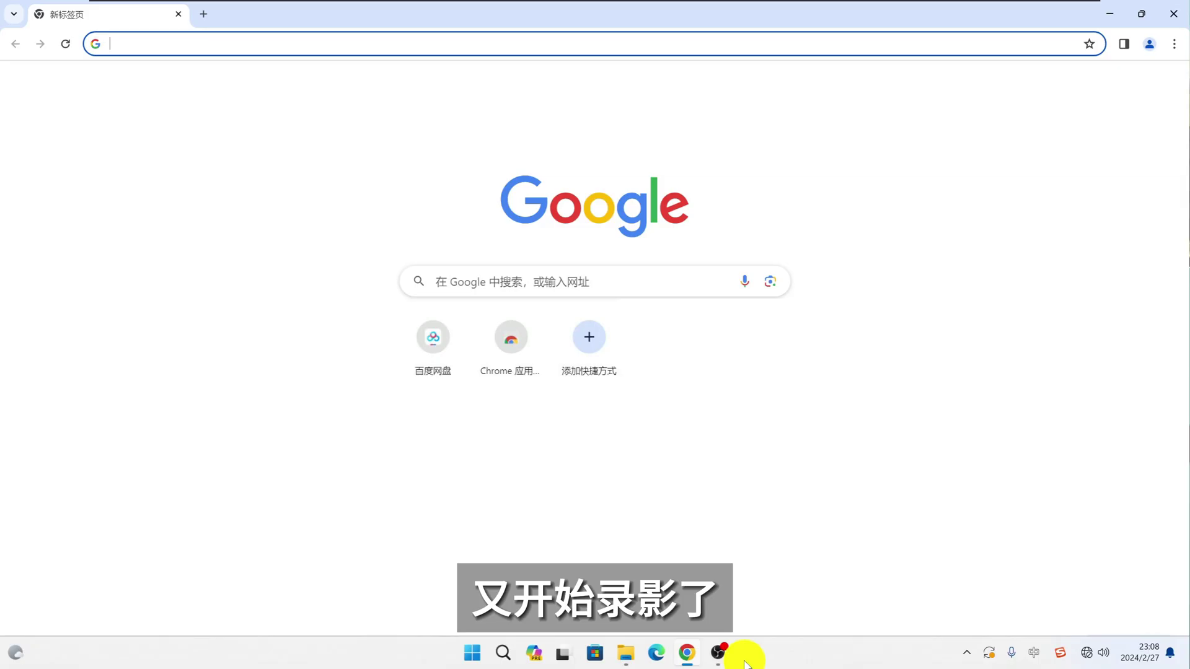
{"action": "left_click", "coordinate": [1171, 19]}
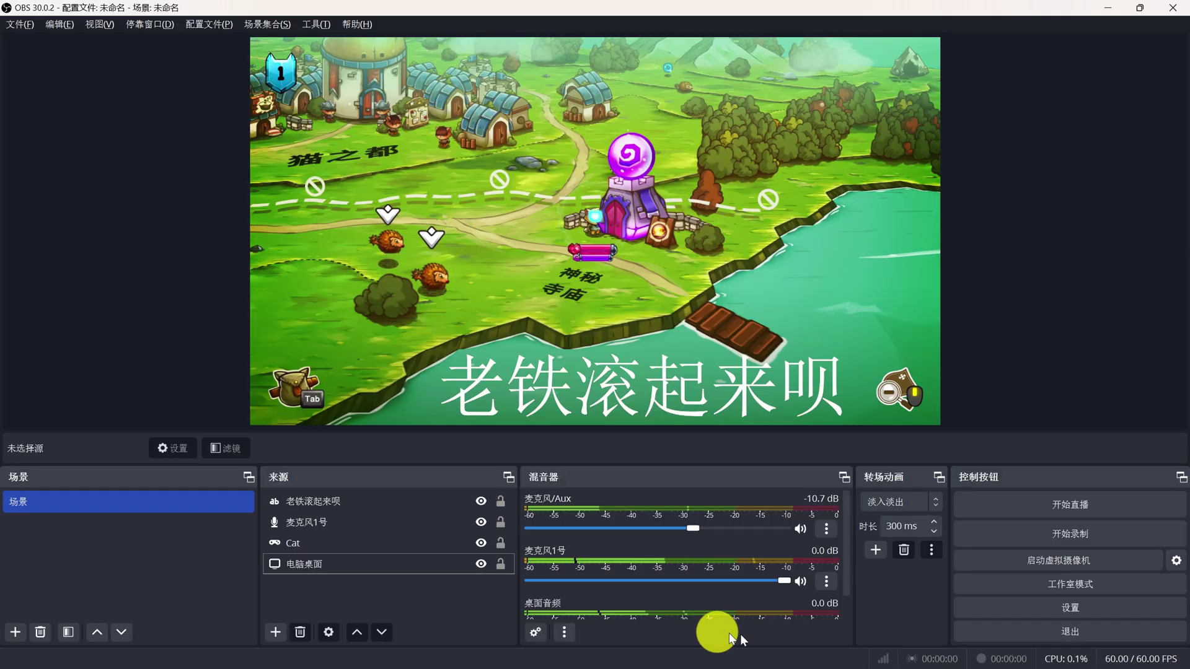
Review the other available hotkey entries, such as 开始直播 and 停止直播, and close the settings
{"action": "left_click", "coordinate": [1070, 609]}
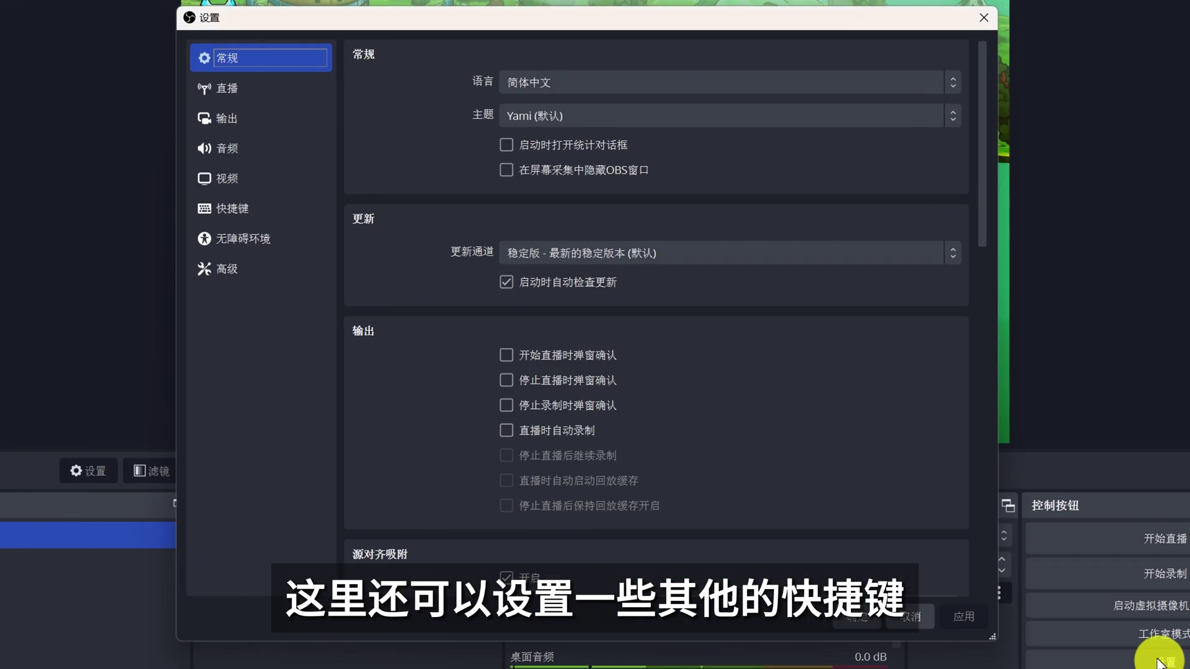
{"action": "left_click", "coordinate": [223, 209]}
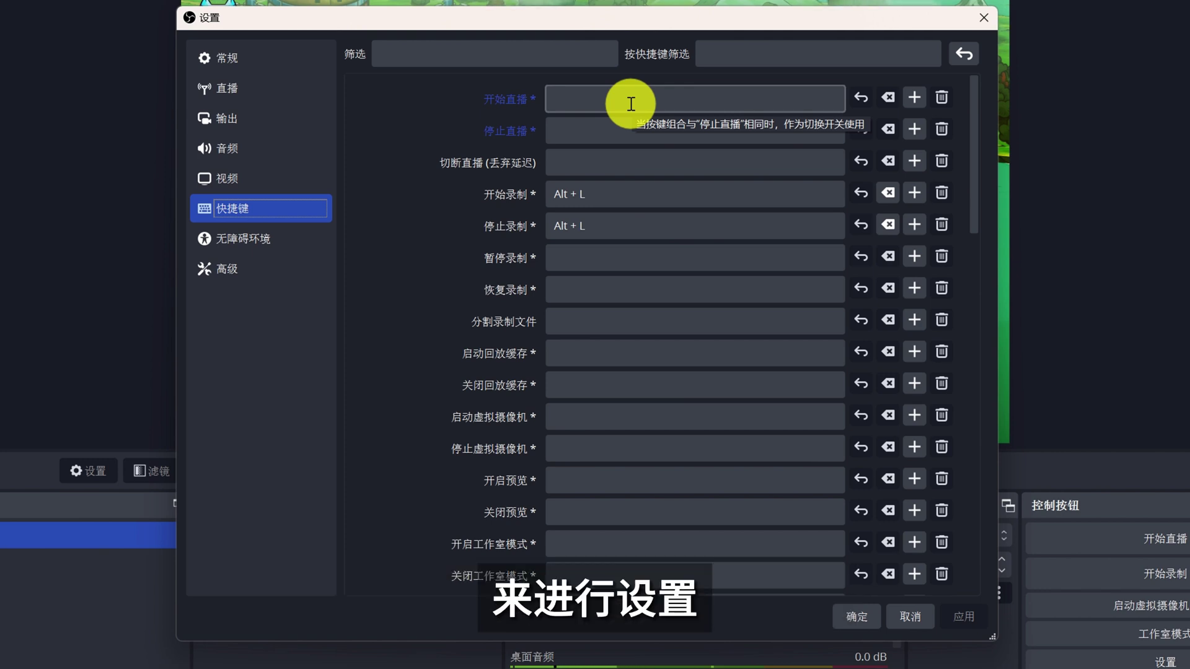
{"action": "left_click", "coordinate": [980, 17]}
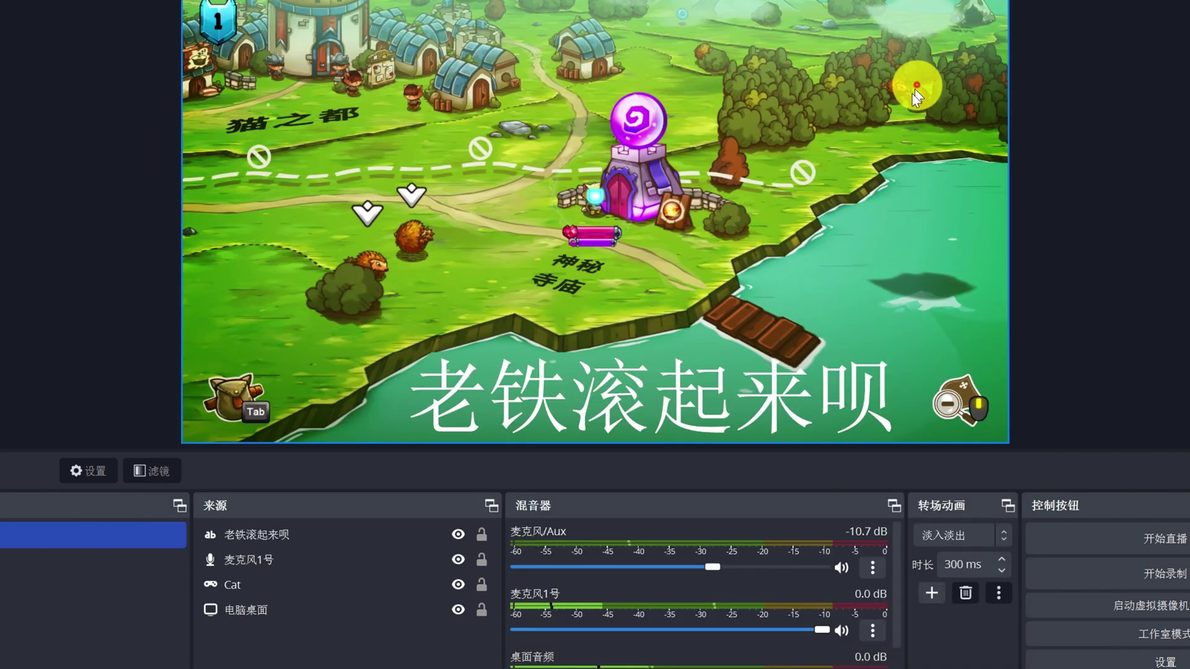